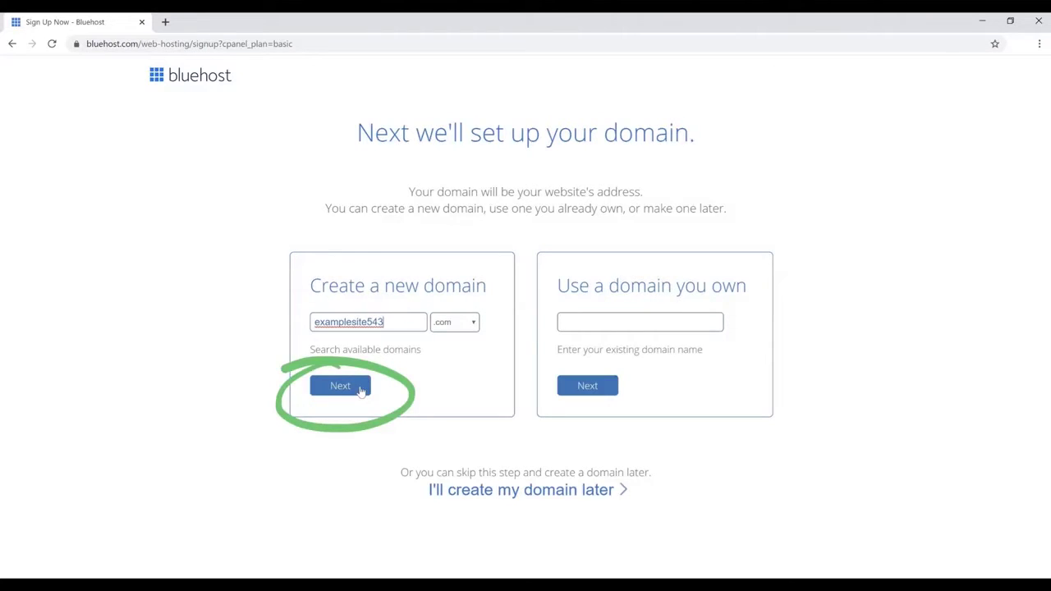
Submit examplesite543.com as the new domain and start creating the hosting account once the purchase is complete
{"action": "left_click", "coordinate": [340, 386]}
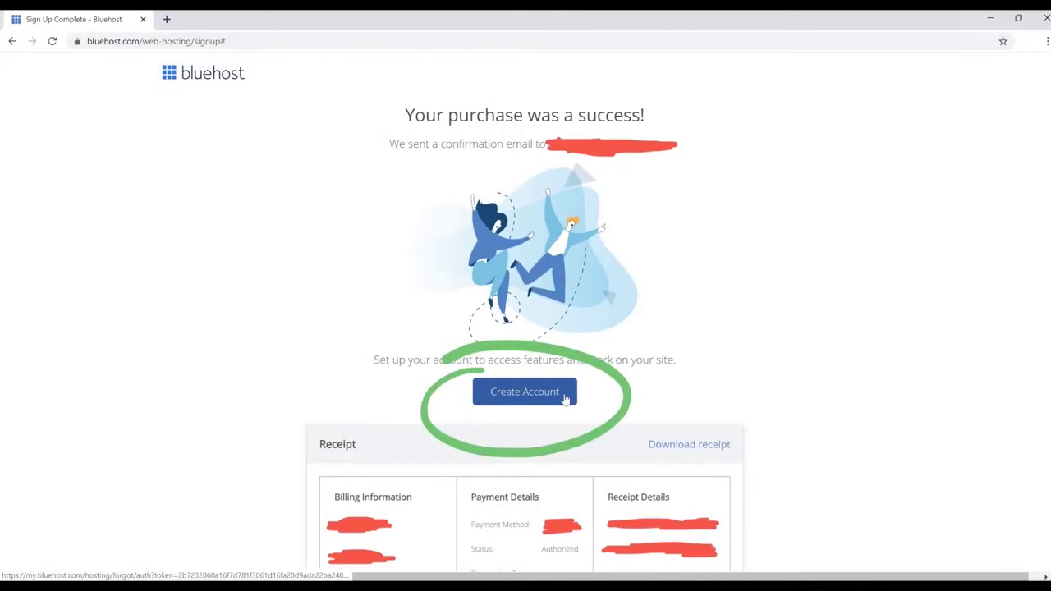
{"action": "left_click", "coordinate": [565, 398]}
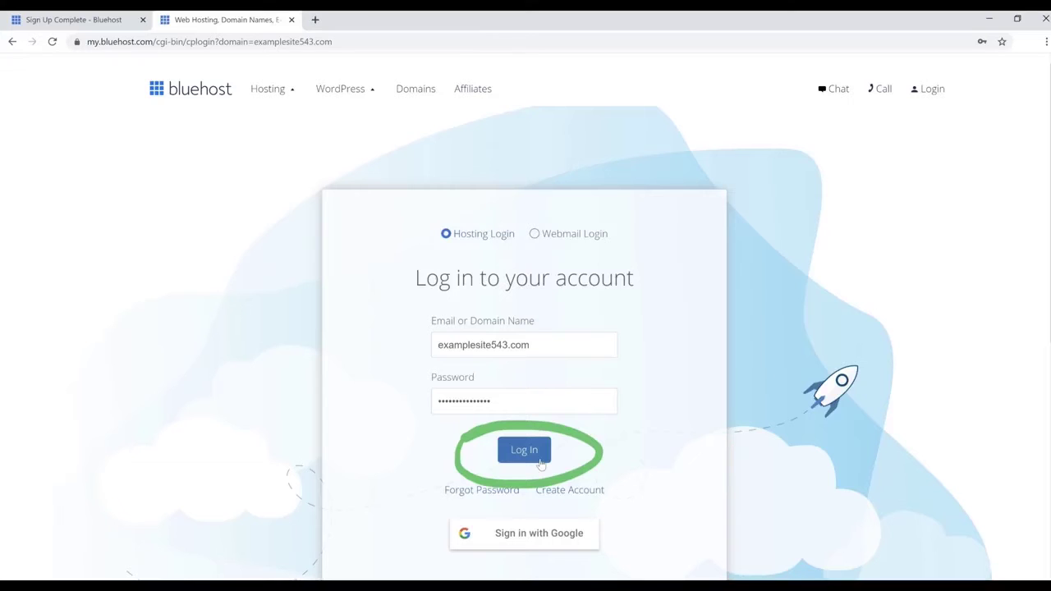
Log in to the hosting account for examplesite543.com and enter the WordPress admin of the Welcome site
{"action": "left_click", "coordinate": [541, 465]}
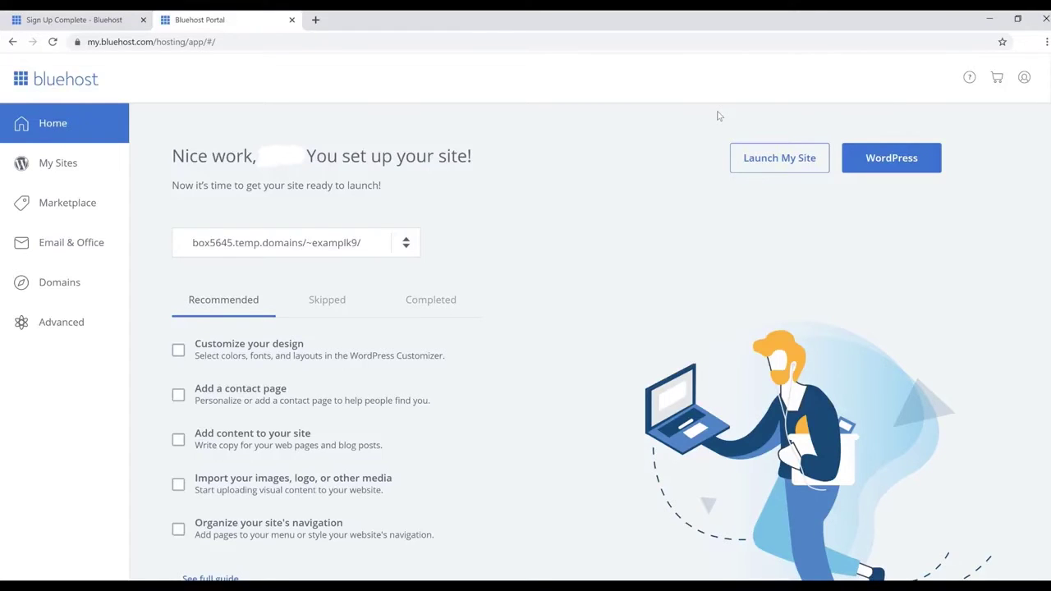
{"action": "left_click", "coordinate": [46, 164]}
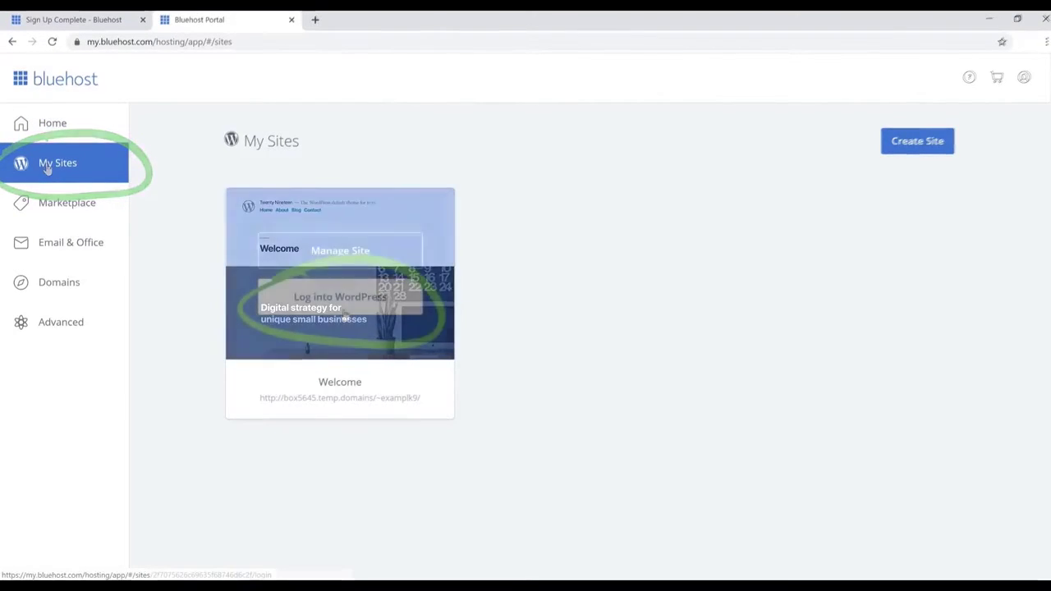
{"action": "mouse_move", "coordinate": [345, 314]}
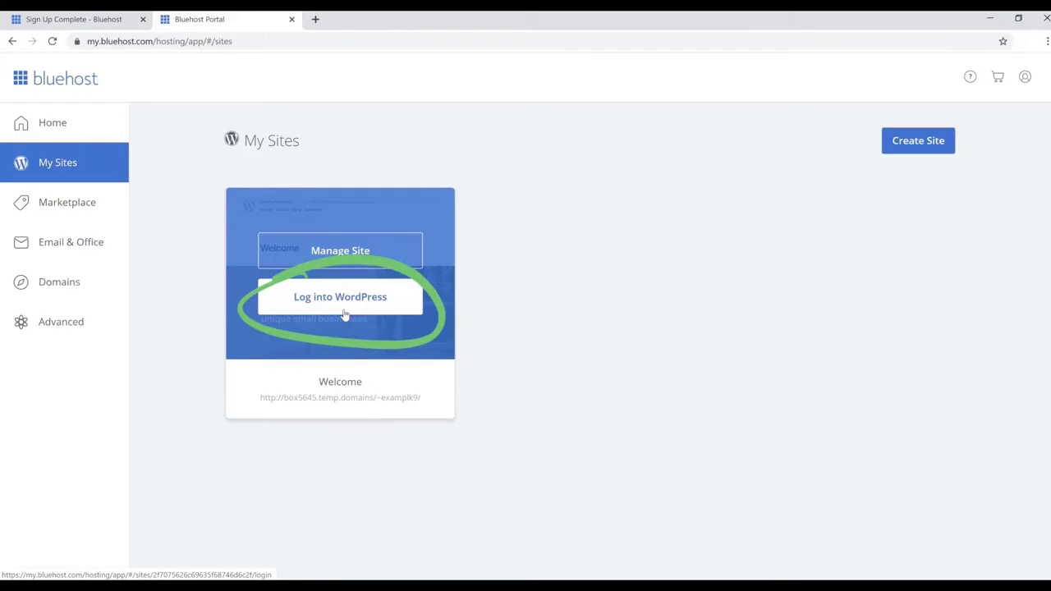
{"action": "left_click", "coordinate": [344, 314]}
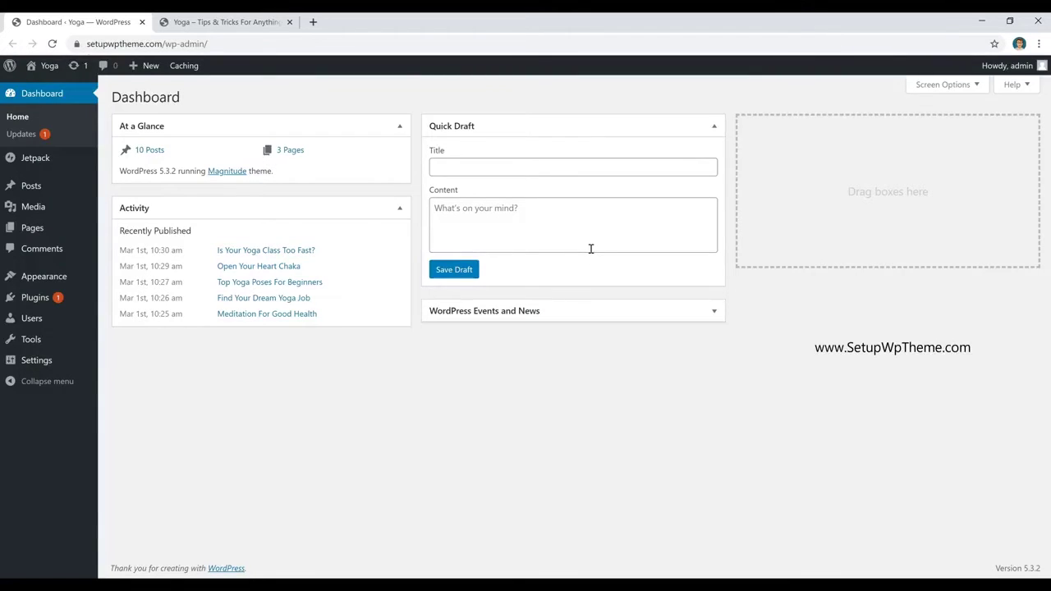
View the live Yoga site and examine its home page header, featured posts, post list and sidebar
{"action": "left_click", "coordinate": [222, 25]}
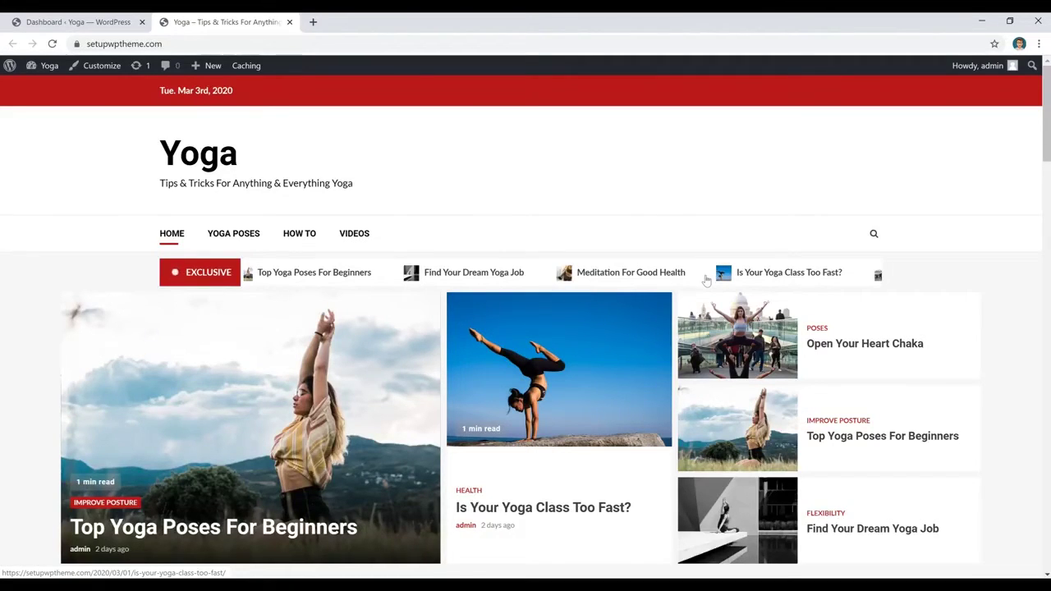
{"action": "scroll", "coordinate": [708, 282], "scroll_direction": "down", "scroll_amount": 4}
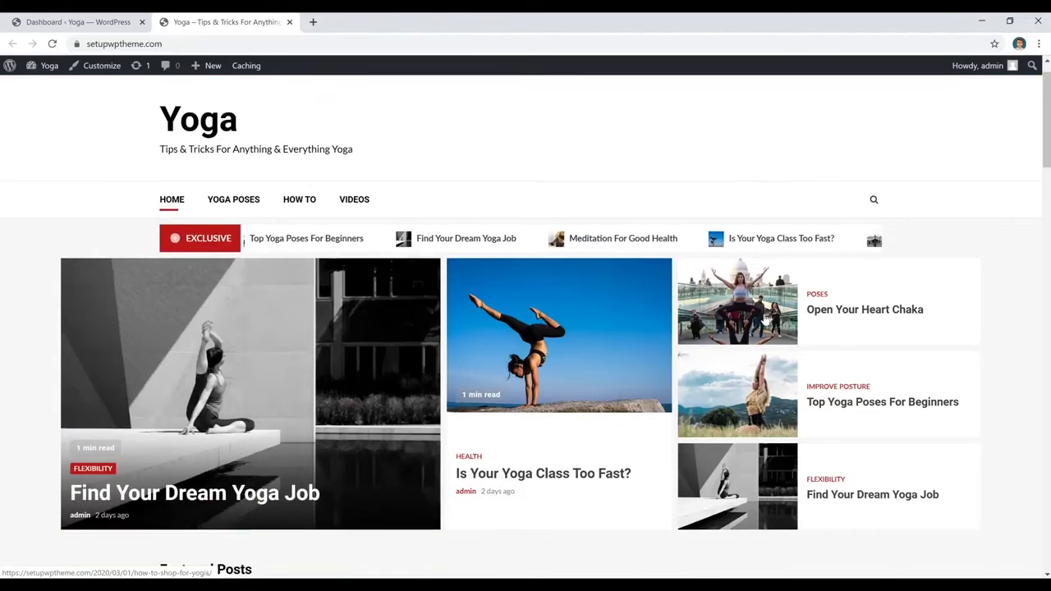
{"action": "scroll", "coordinate": [718, 333], "scroll_direction": "down", "scroll_amount": 9}
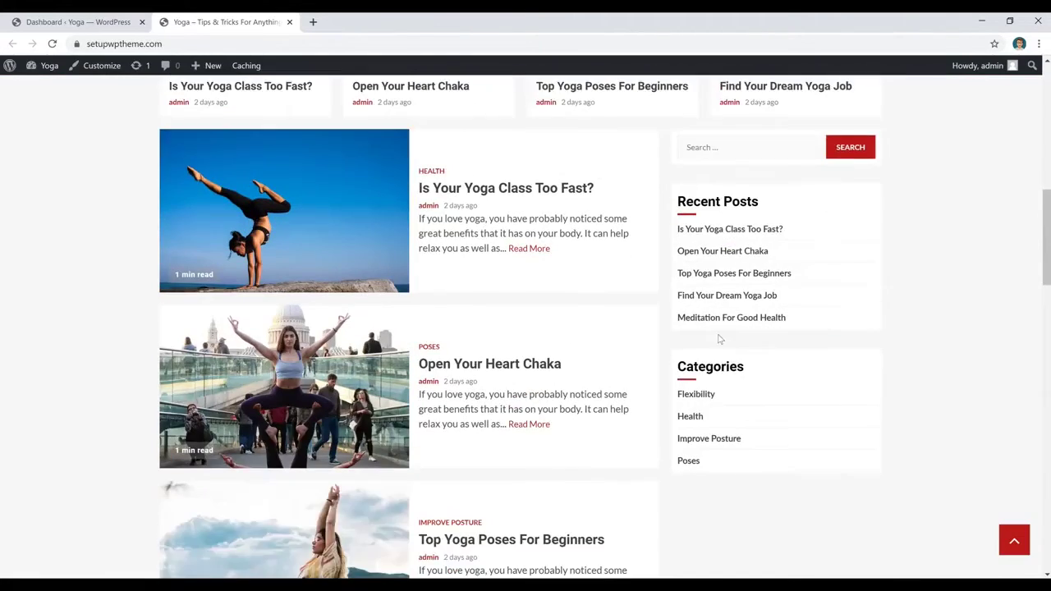
{"action": "scroll", "coordinate": [720, 348], "scroll_direction": "down", "scroll_amount": 3}
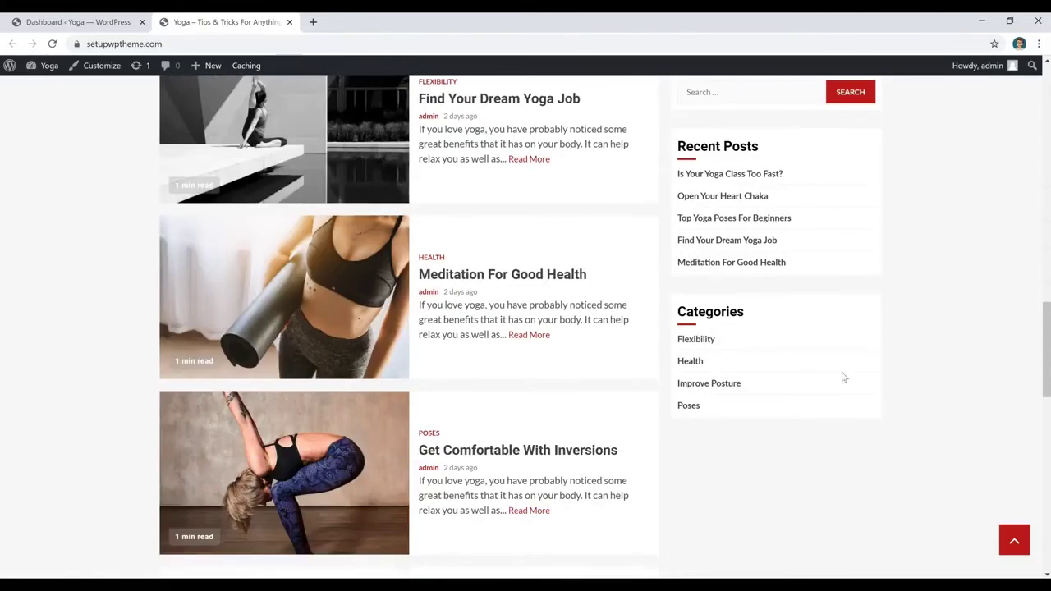
{"action": "scroll", "coordinate": [923, 385], "scroll_direction": "up", "scroll_amount": 5}
{"action": "scroll", "coordinate": [923, 386], "scroll_direction": "up", "scroll_amount": 12}
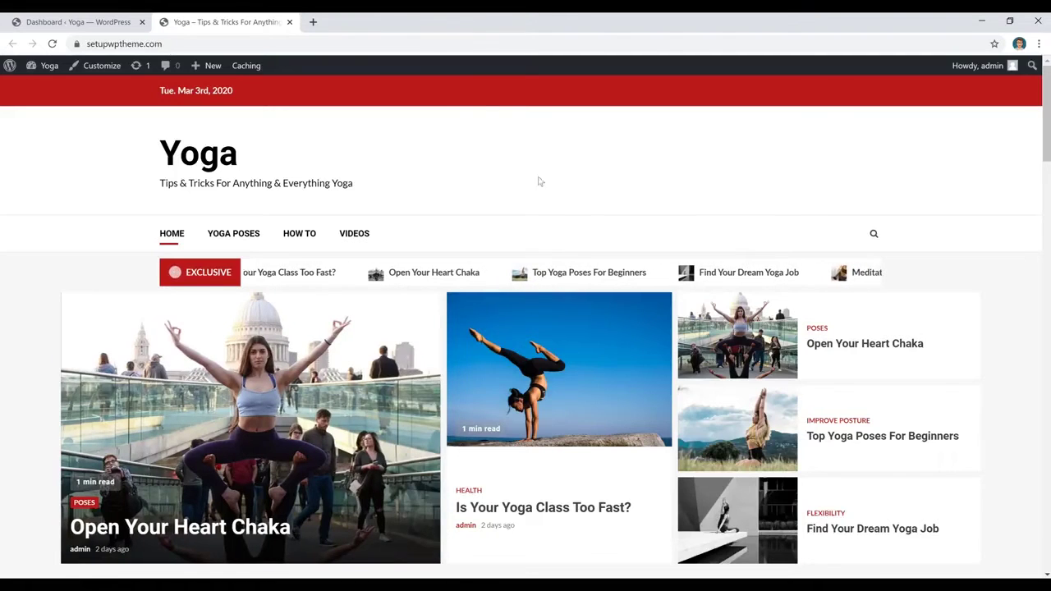
Go to the Yoga site's dashboard and open its installed themes page
{"action": "mouse_move", "coordinate": [35, 72]}
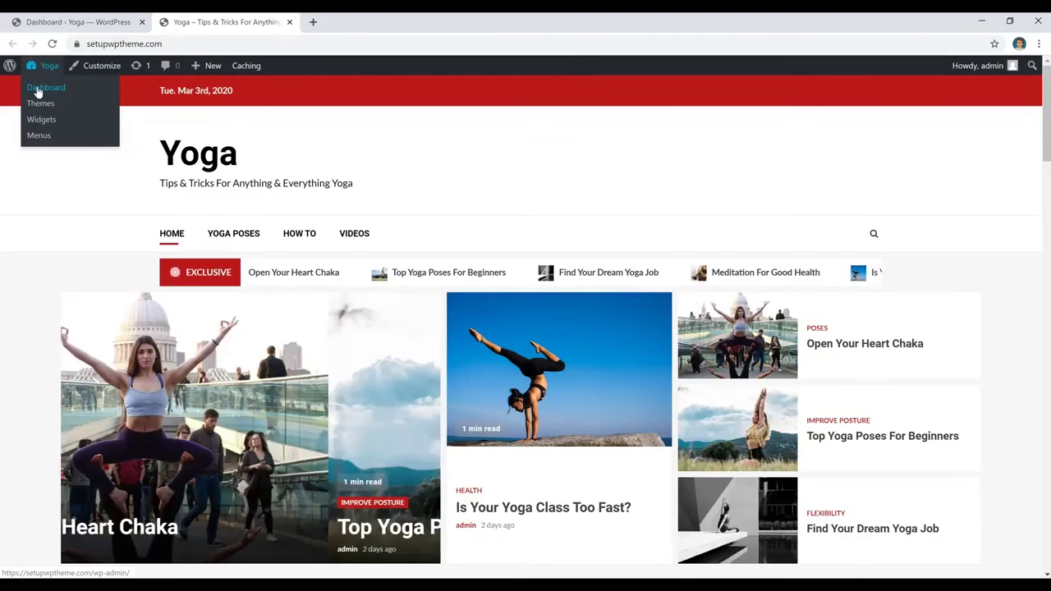
{"action": "left_click", "coordinate": [36, 91]}
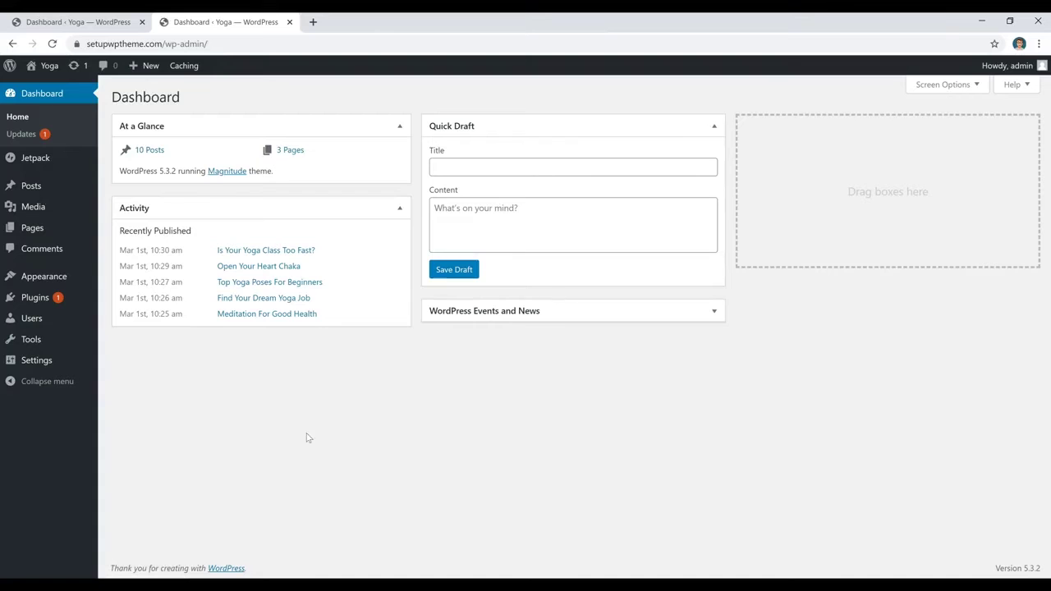
{"action": "mouse_move", "coordinate": [33, 278]}
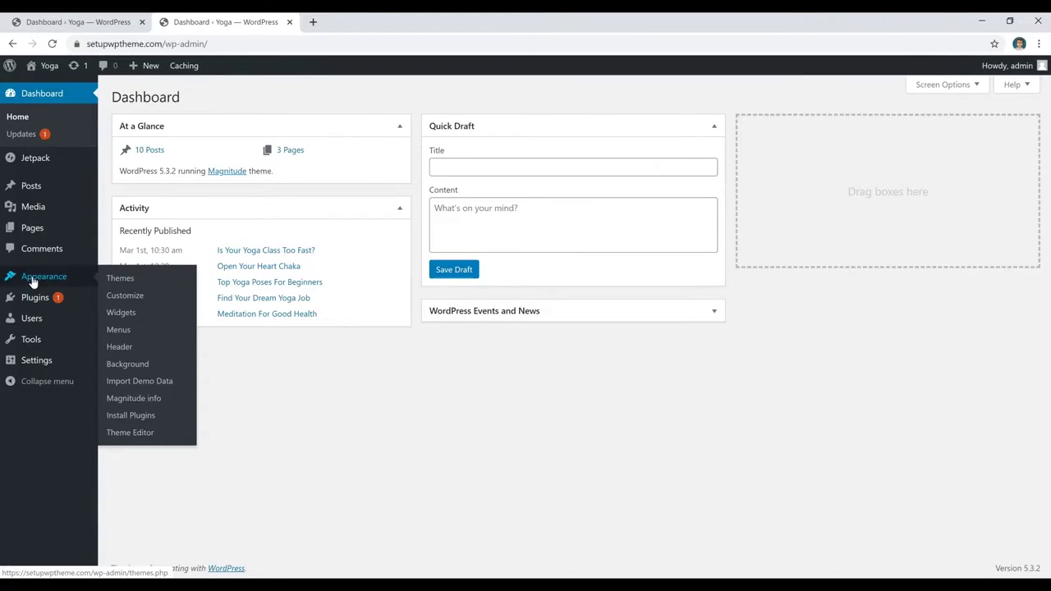
{"action": "left_click", "coordinate": [119, 280]}
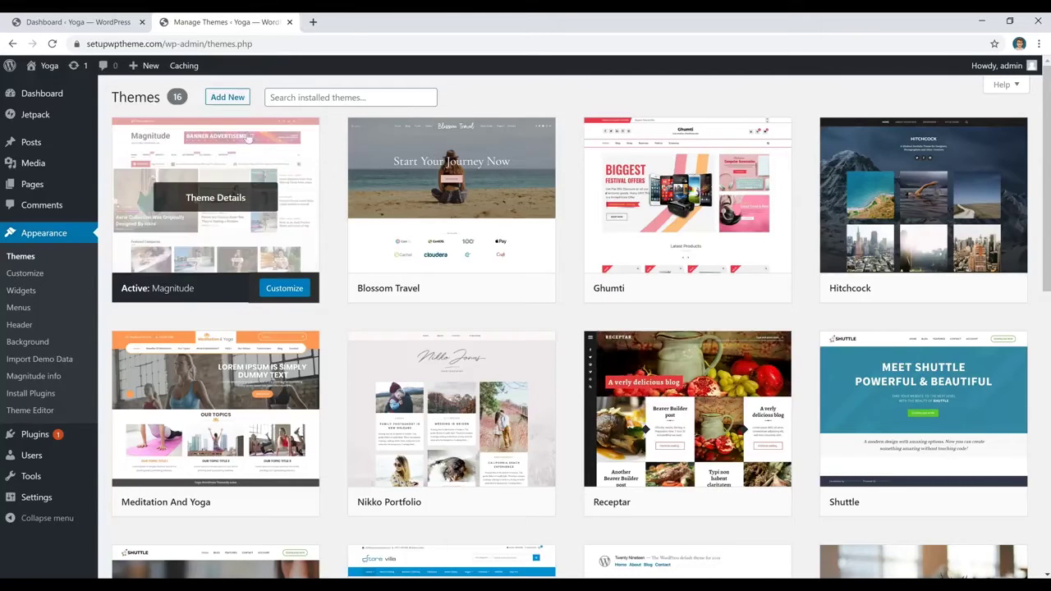
Start adding a new theme, browse the popular and latest themes, and examine the available feature filters
{"action": "left_click", "coordinate": [235, 98]}
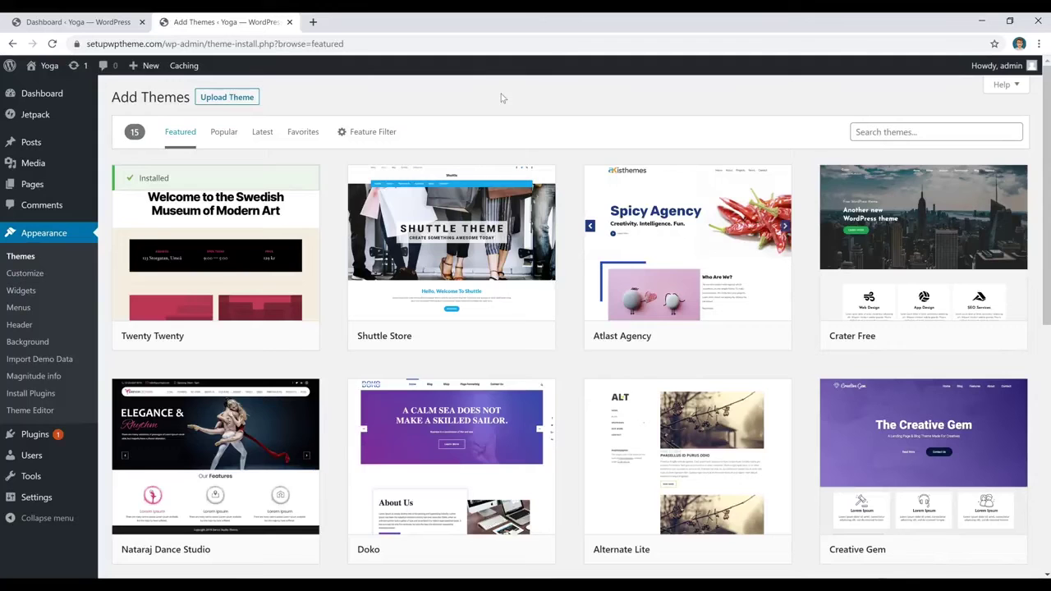
{"action": "left_click", "coordinate": [224, 133]}
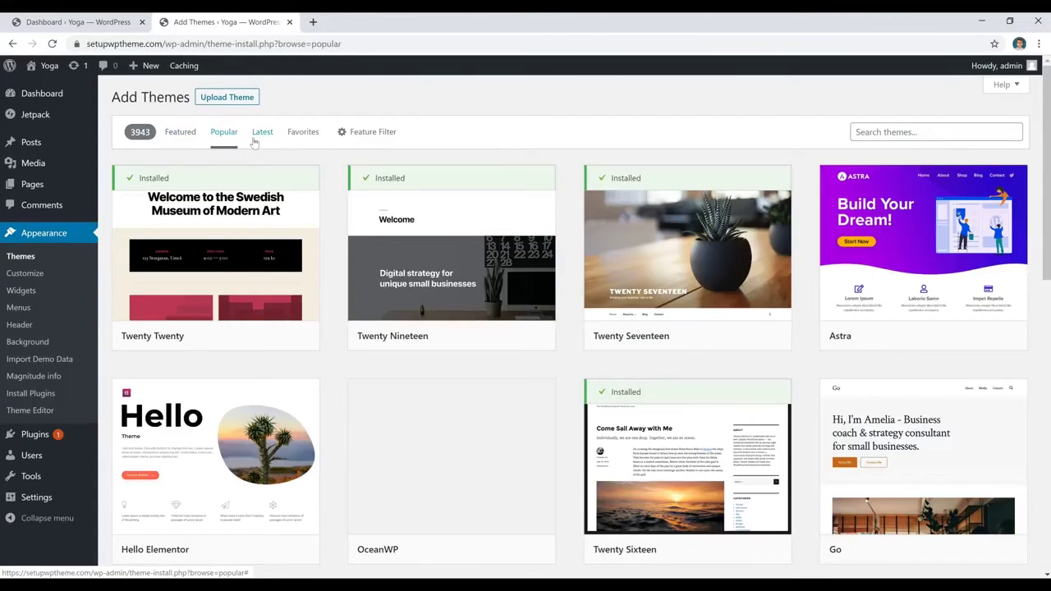
{"action": "left_click", "coordinate": [264, 138]}
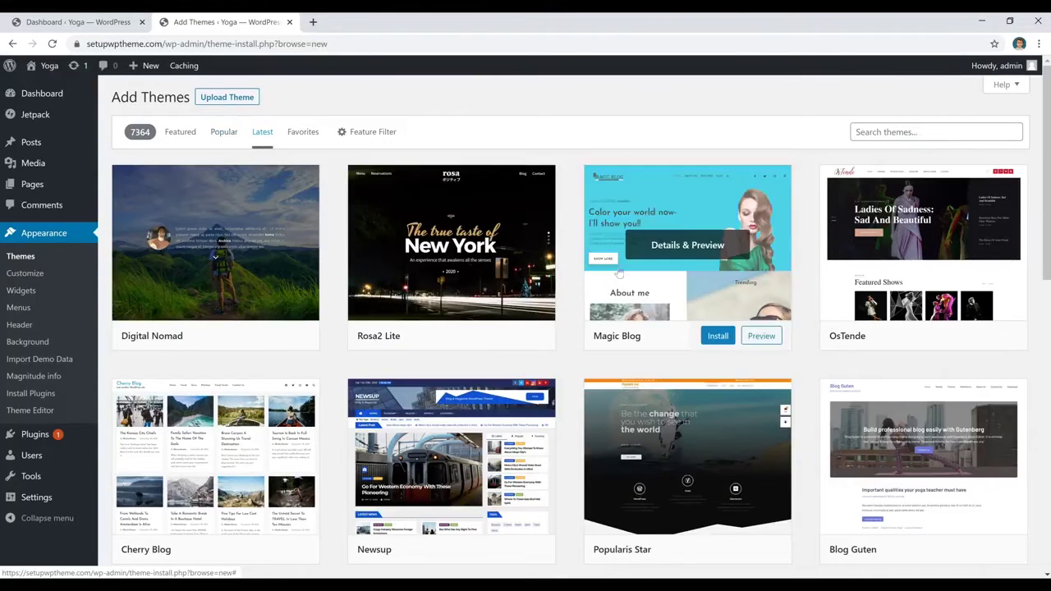
{"action": "scroll", "coordinate": [572, 311], "scroll_direction": "down", "scroll_amount": 5}
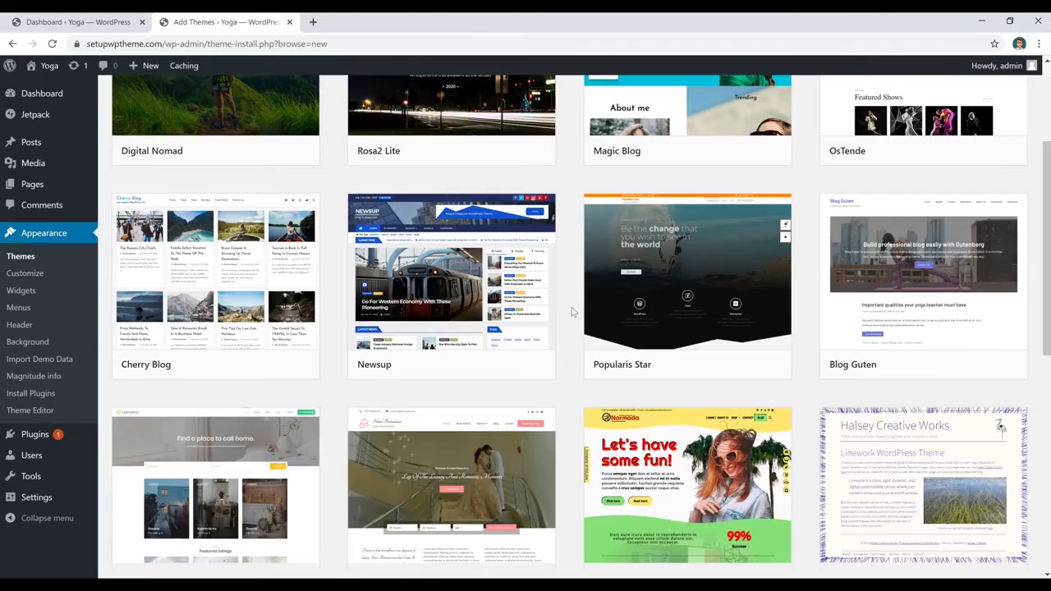
{"action": "scroll", "coordinate": [571, 310], "scroll_direction": "down", "scroll_amount": 5}
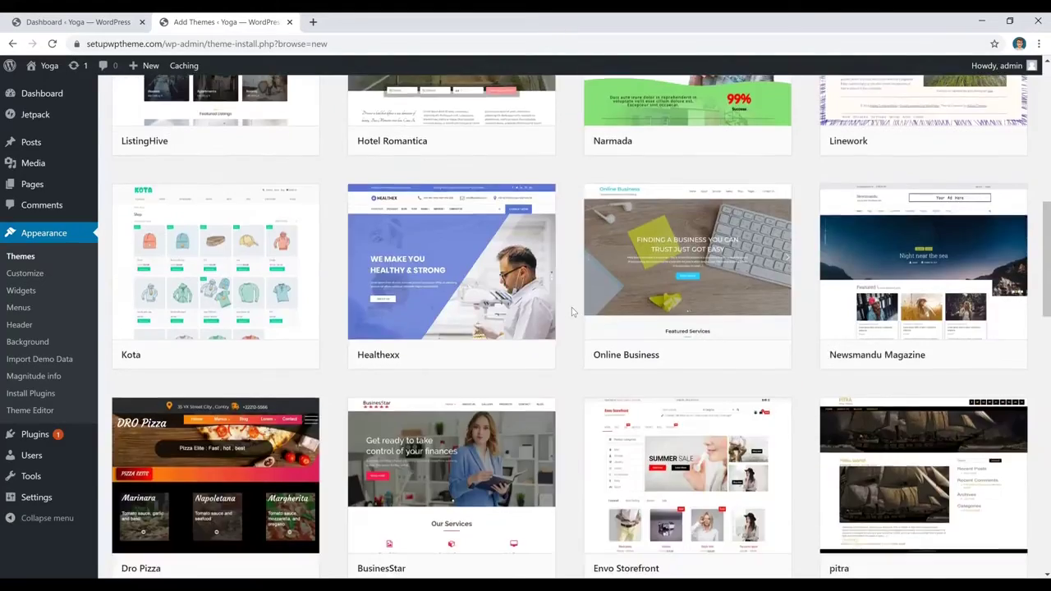
{"action": "scroll", "coordinate": [572, 310], "scroll_direction": "up", "scroll_amount": 3}
{"action": "scroll", "coordinate": [572, 307], "scroll_direction": "up", "scroll_amount": 8}
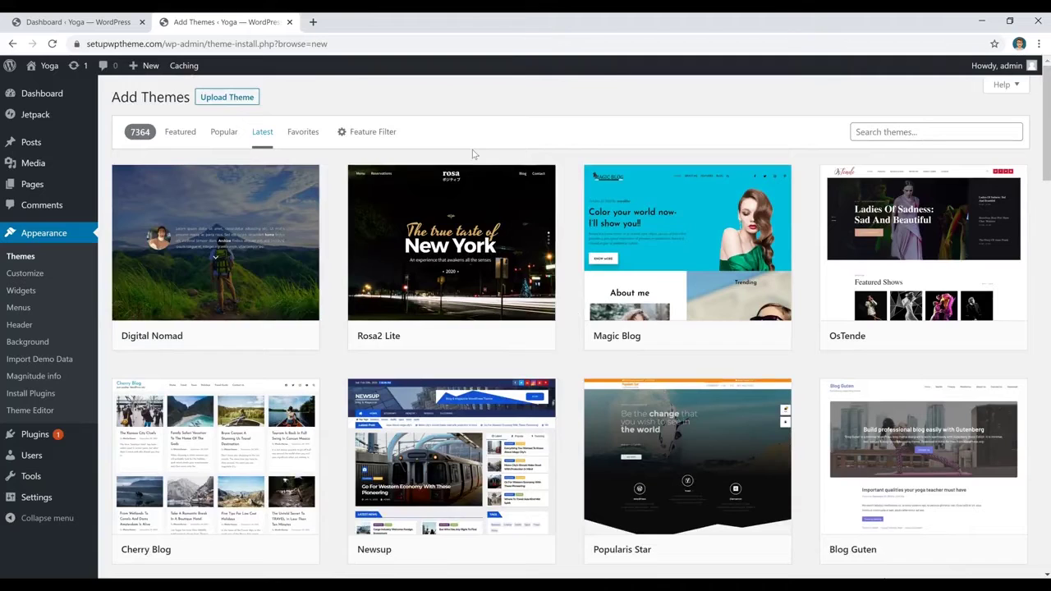
{"action": "left_click", "coordinate": [365, 135]}
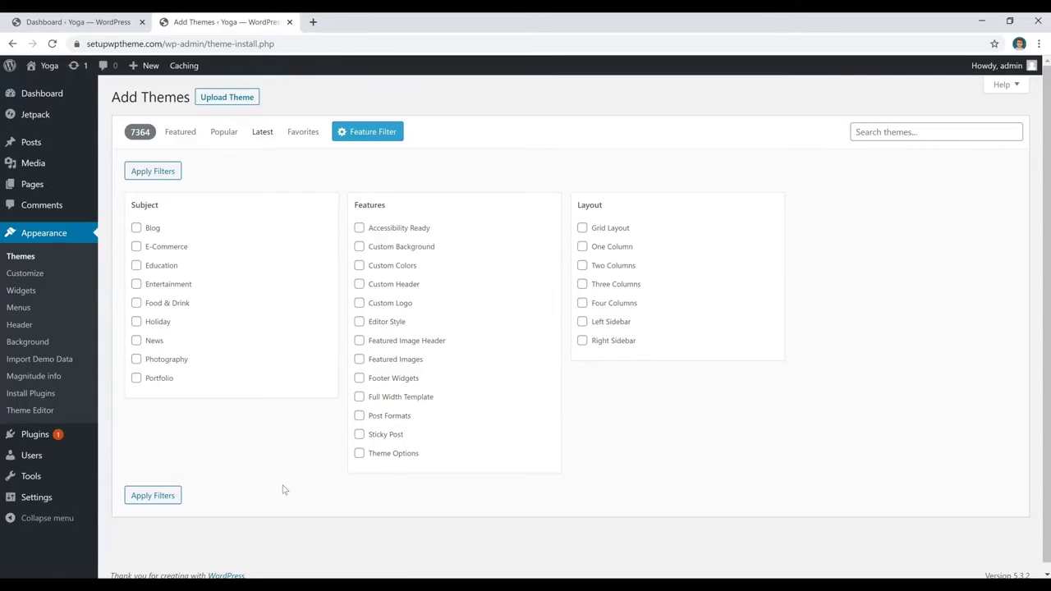
{"action": "left_click", "coordinate": [568, 181]}
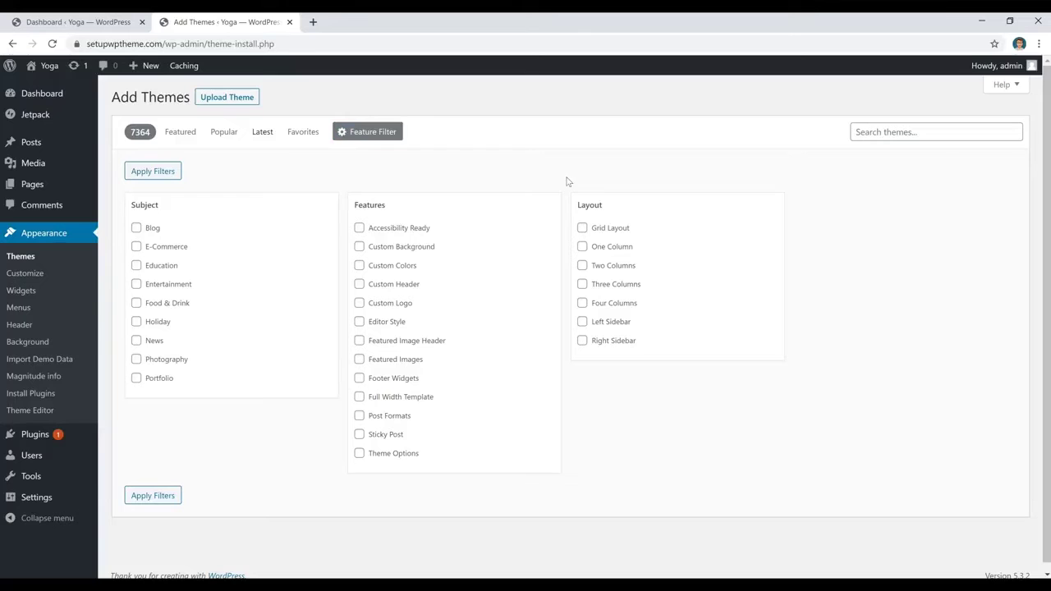
Search the theme directory for "magnitude" and examine the matching theme's options
{"action": "left_click", "coordinate": [939, 134]}
{"action": "left_click", "coordinate": [914, 161]}
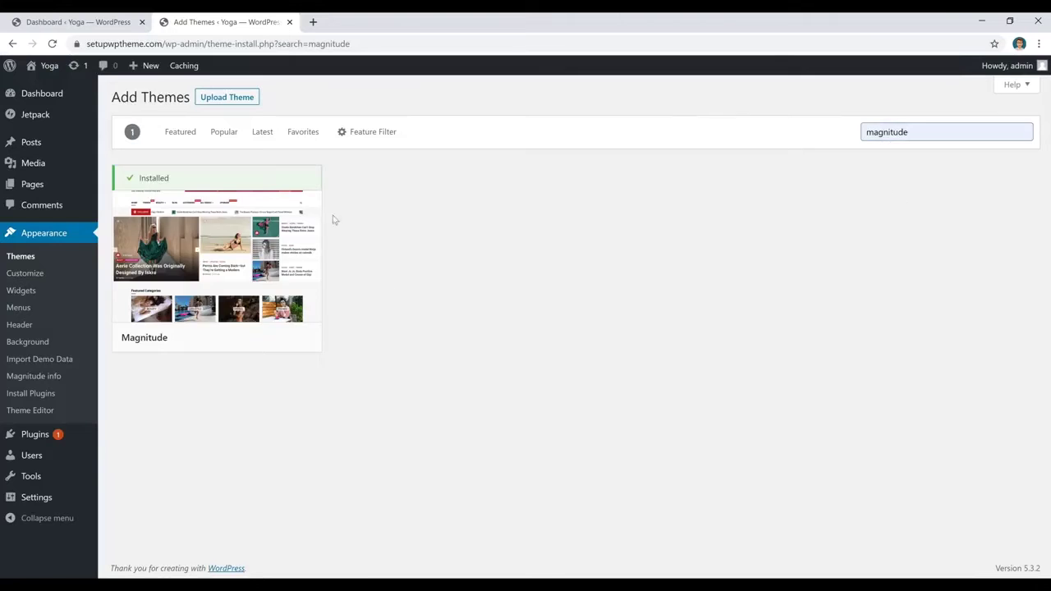
{"action": "mouse_move", "coordinate": [148, 194]}
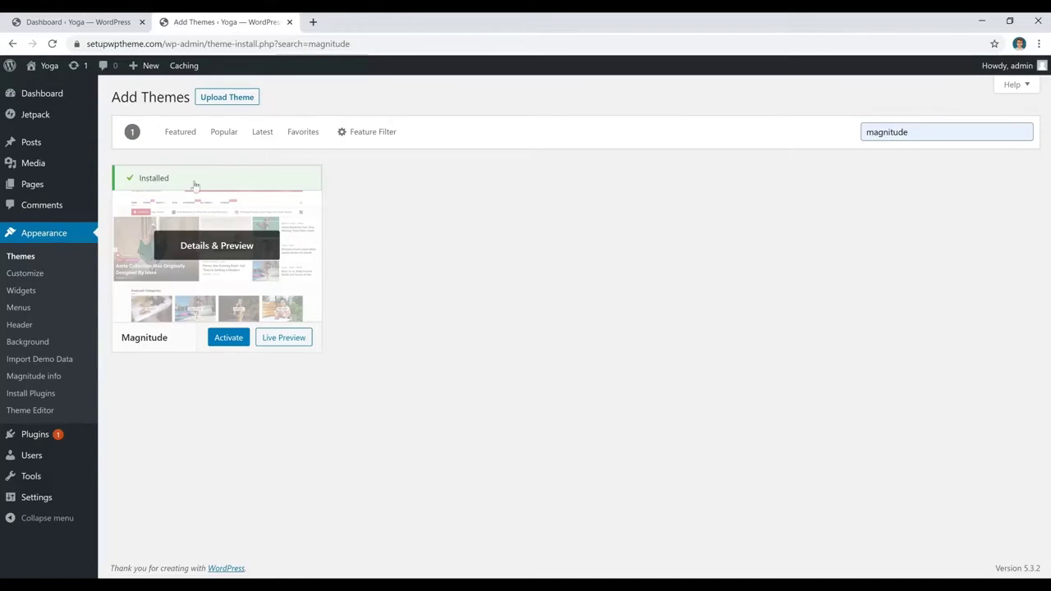
{"action": "left_click", "coordinate": [229, 338]}
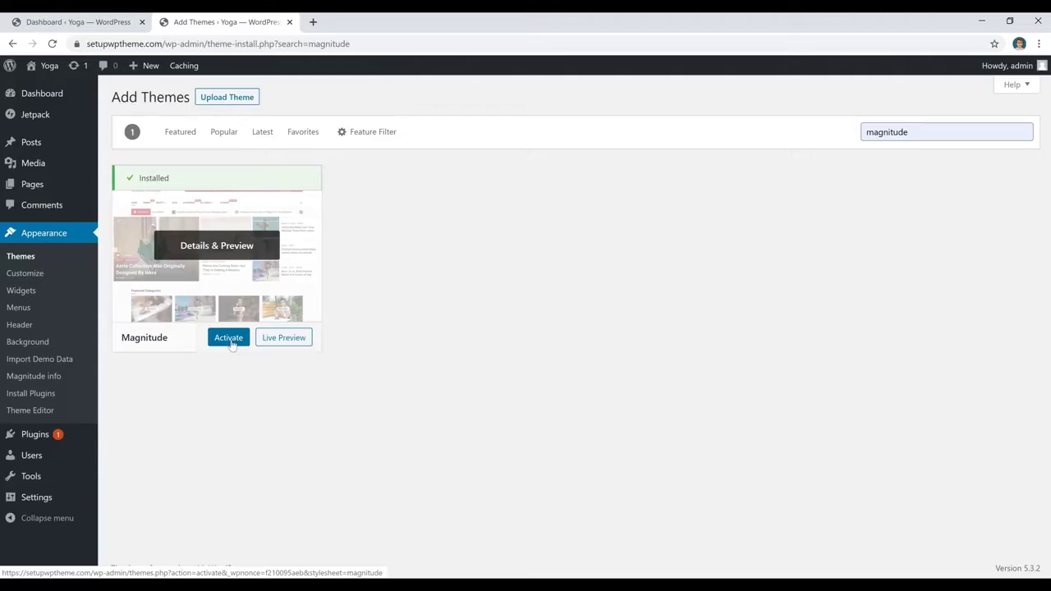
Return to the installed themes, reopen the theme directory and browse its popular themes
{"action": "left_click", "coordinate": [16, 261]}
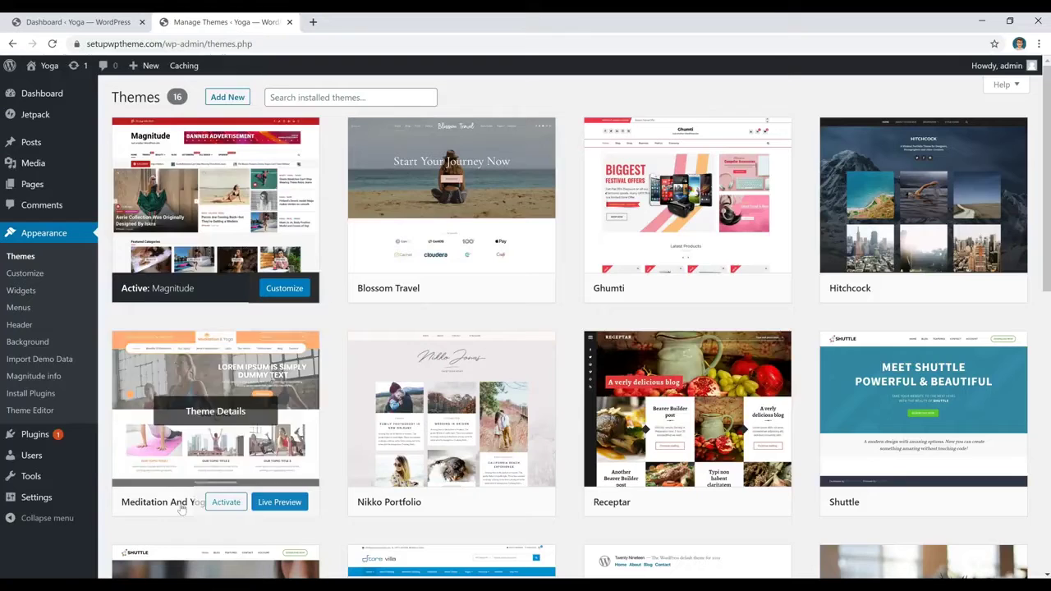
{"action": "left_click", "coordinate": [226, 98]}
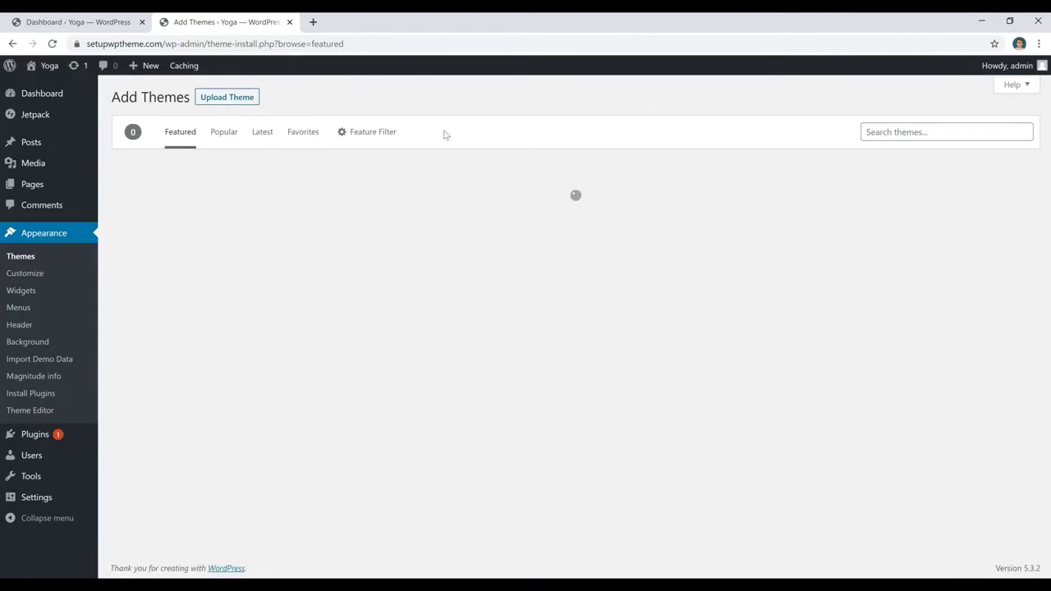
{"action": "left_click", "coordinate": [221, 138]}
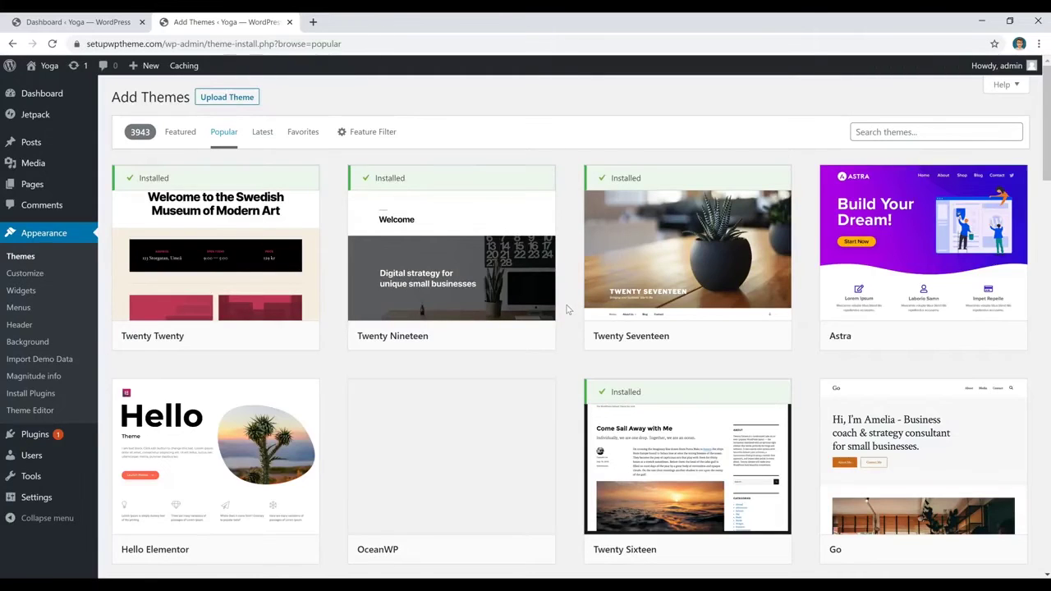
{"action": "scroll", "coordinate": [567, 309], "scroll_direction": "down", "scroll_amount": 5}
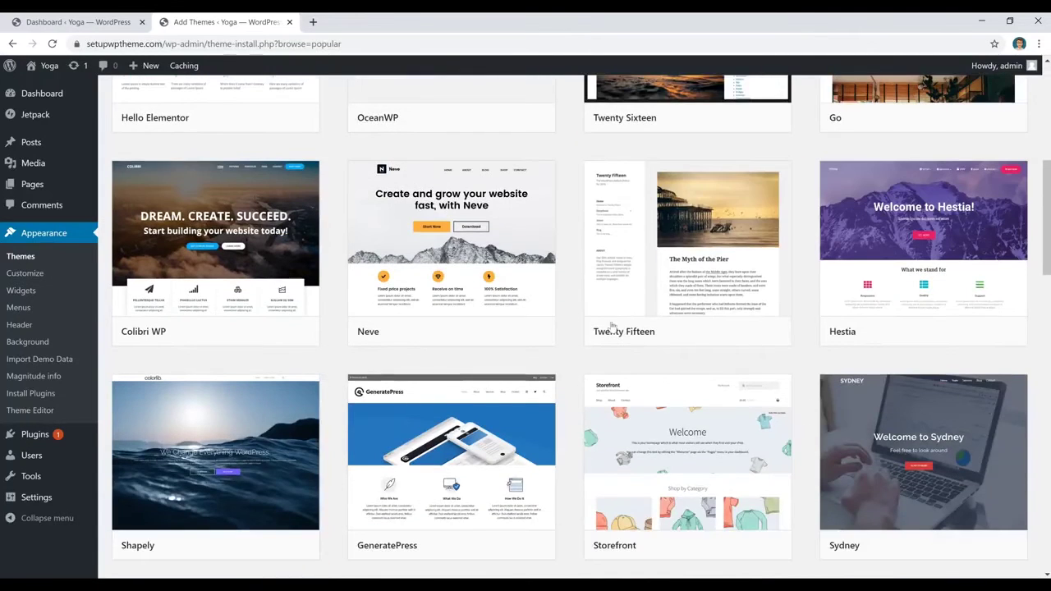
{"action": "mouse_move", "coordinate": [708, 341]}
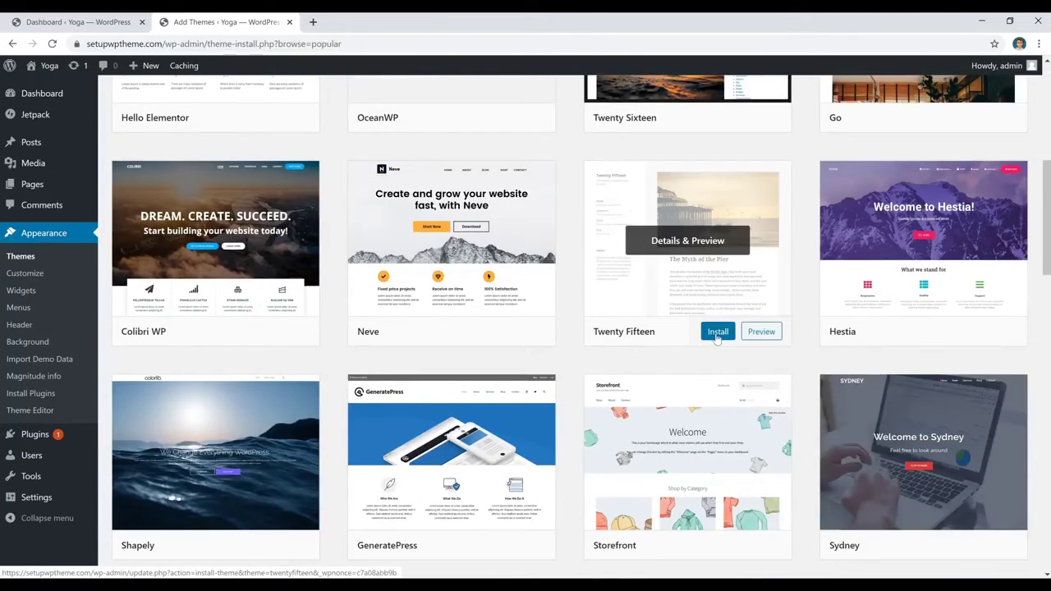
{"action": "scroll", "coordinate": [570, 297], "scroll_direction": "up", "scroll_amount": 5}
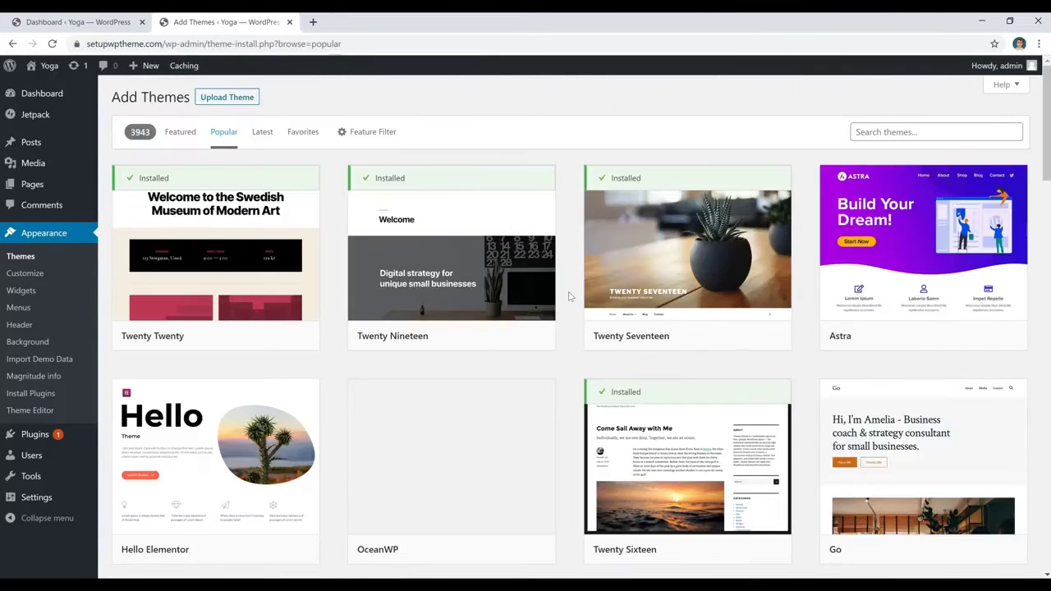
{"action": "scroll", "coordinate": [570, 296], "scroll_direction": "down", "scroll_amount": 4}
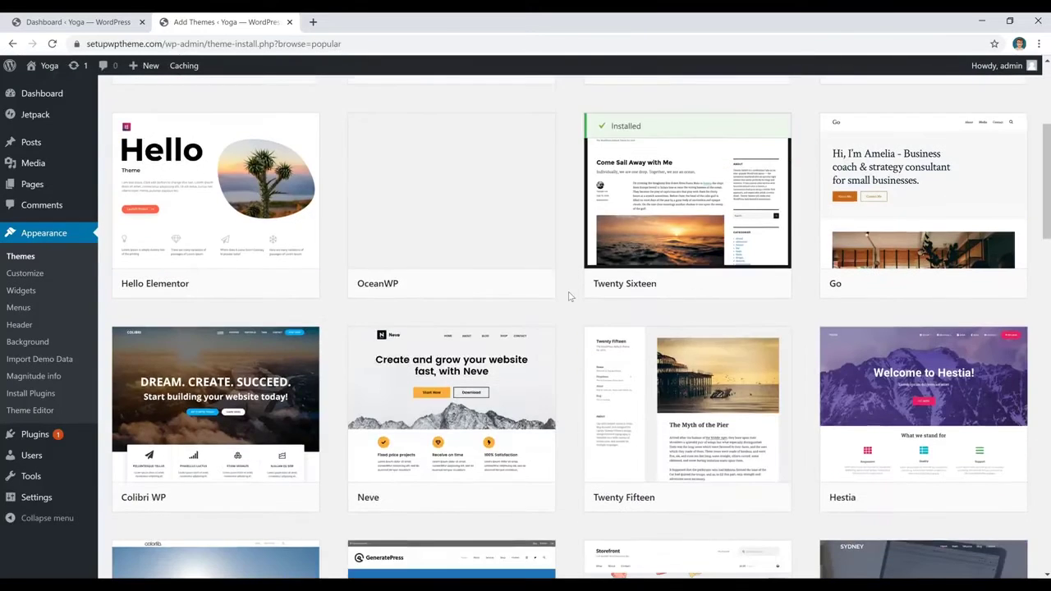
{"action": "mouse_move", "coordinate": [678, 392]}
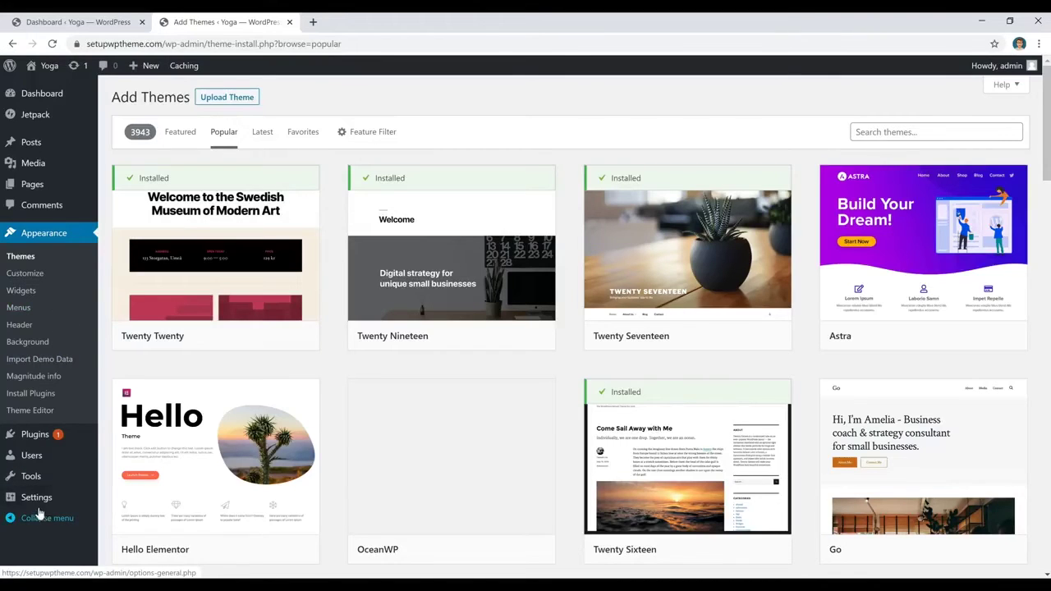
Open the site's general settings and review them from the site title down to the cache level
{"action": "mouse_move", "coordinate": [34, 504]}
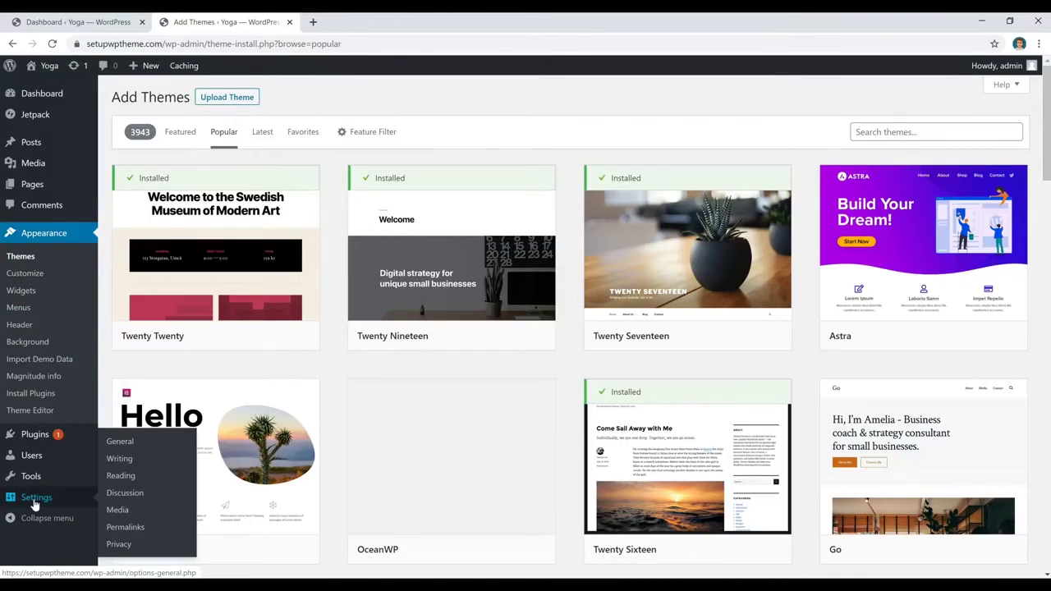
{"action": "left_click", "coordinate": [121, 444]}
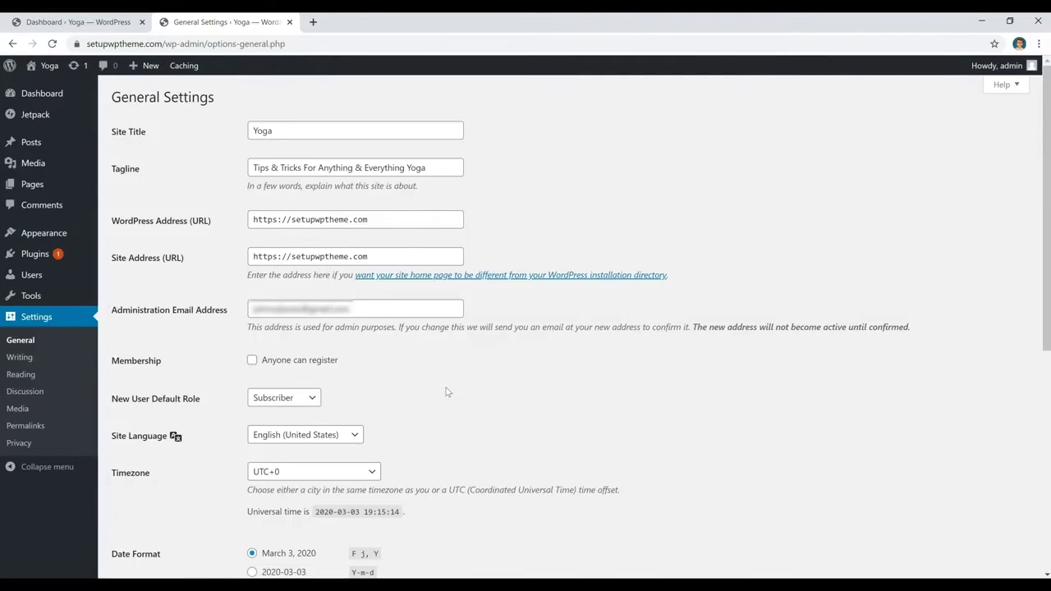
{"action": "left_click", "coordinate": [320, 132]}
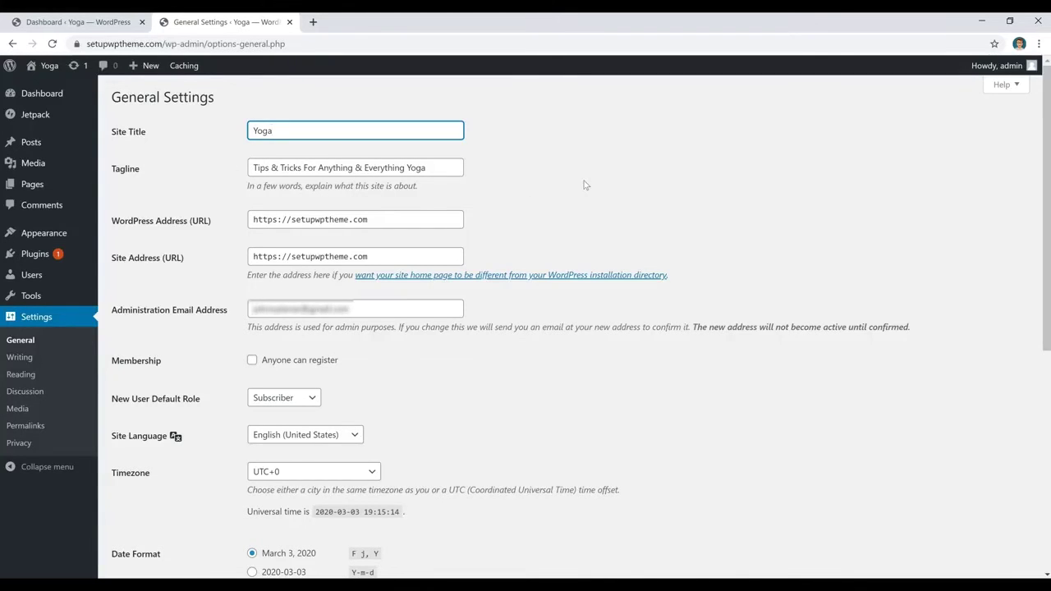
{"action": "scroll", "coordinate": [585, 185], "scroll_direction": "down", "scroll_amount": 5}
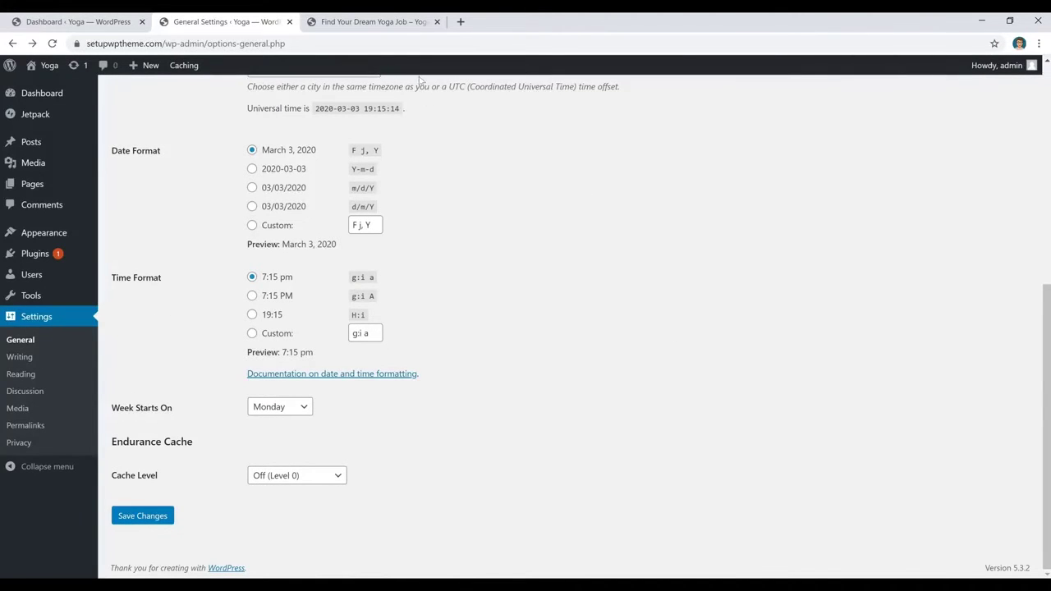
Change the permalink structure to Post name and save it, checking the Find Your Dream Yoga Job post's address before and after
{"action": "left_click", "coordinate": [386, 21]}
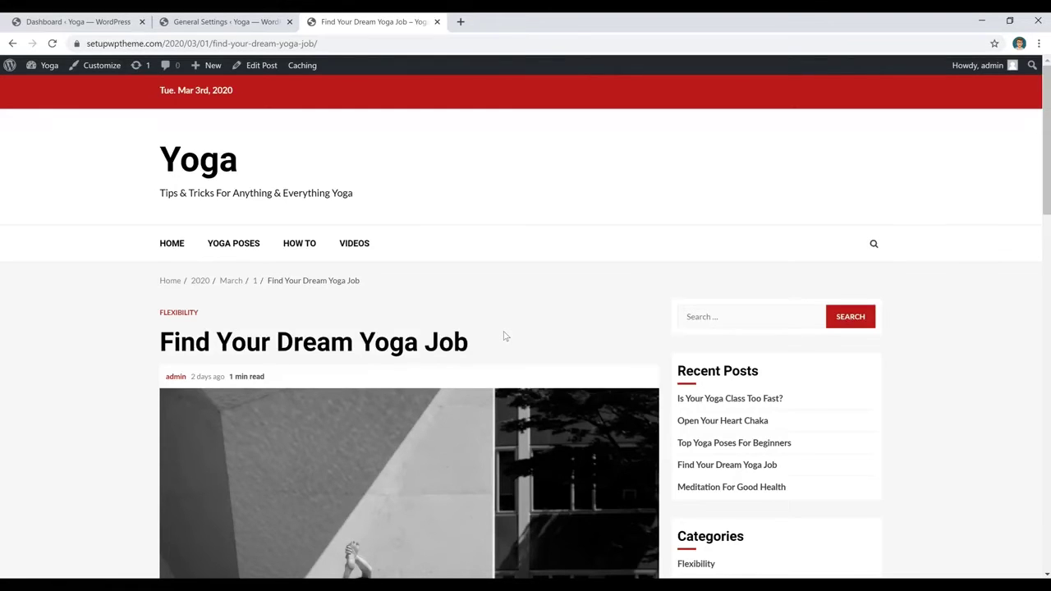
{"action": "left_click", "coordinate": [253, 23]}
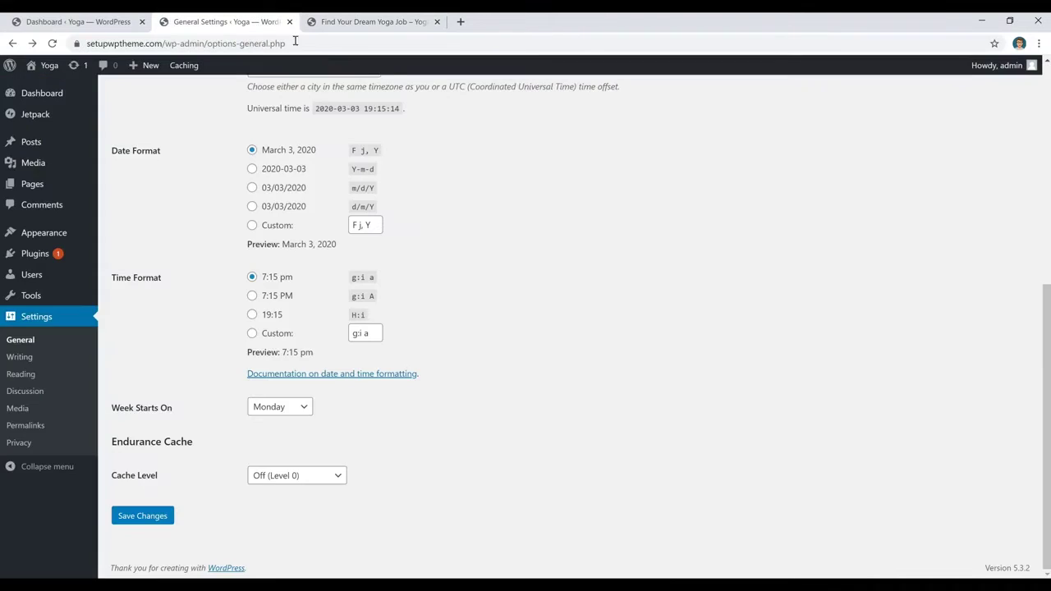
{"action": "left_click", "coordinate": [31, 426]}
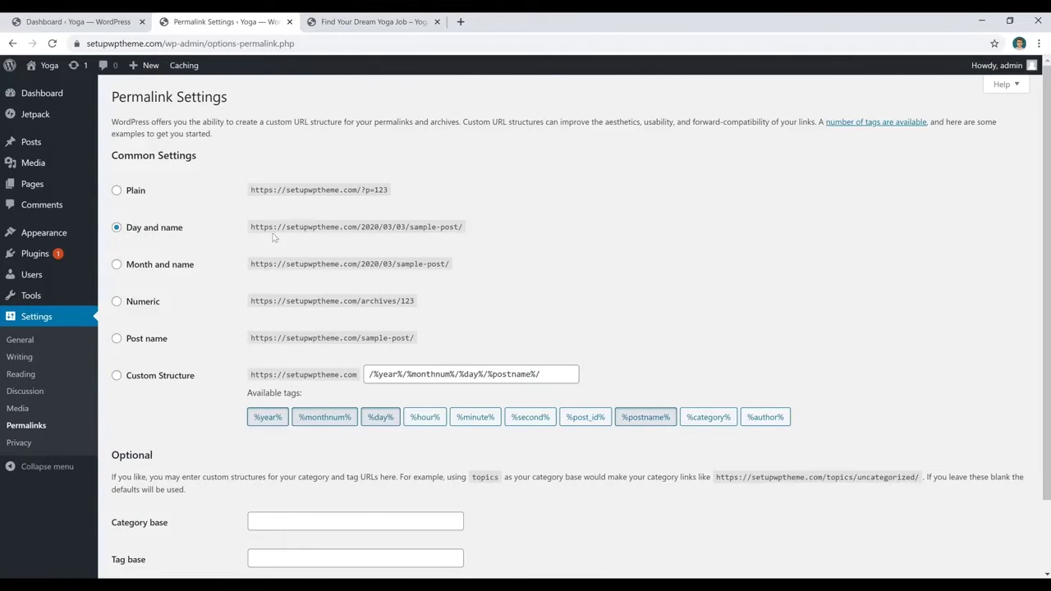
{"action": "left_click", "coordinate": [117, 339]}
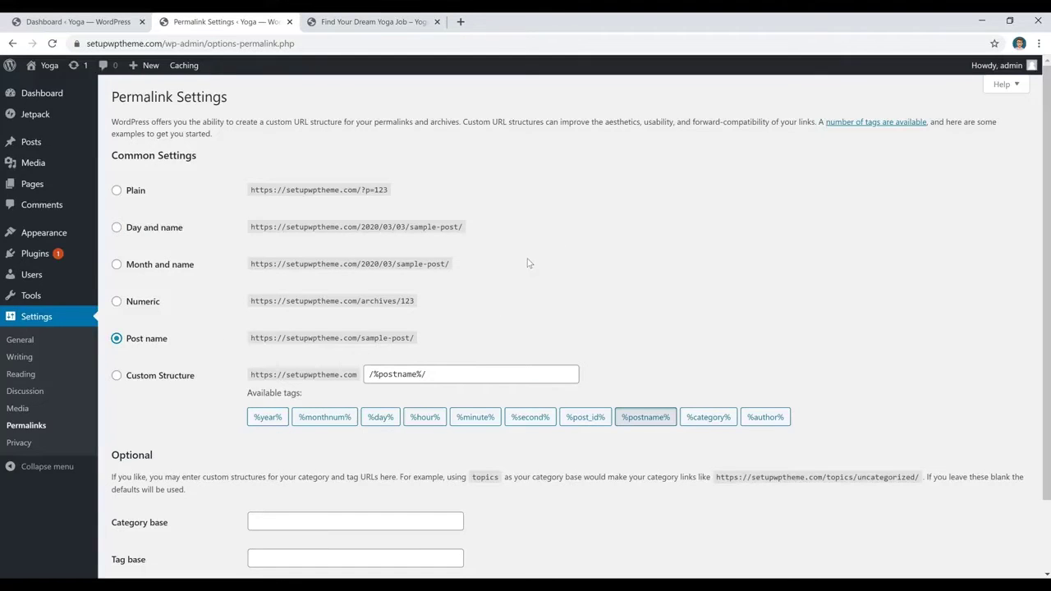
{"action": "scroll", "coordinate": [529, 263], "scroll_direction": "down", "scroll_amount": 1}
{"action": "left_click", "coordinate": [147, 516]}
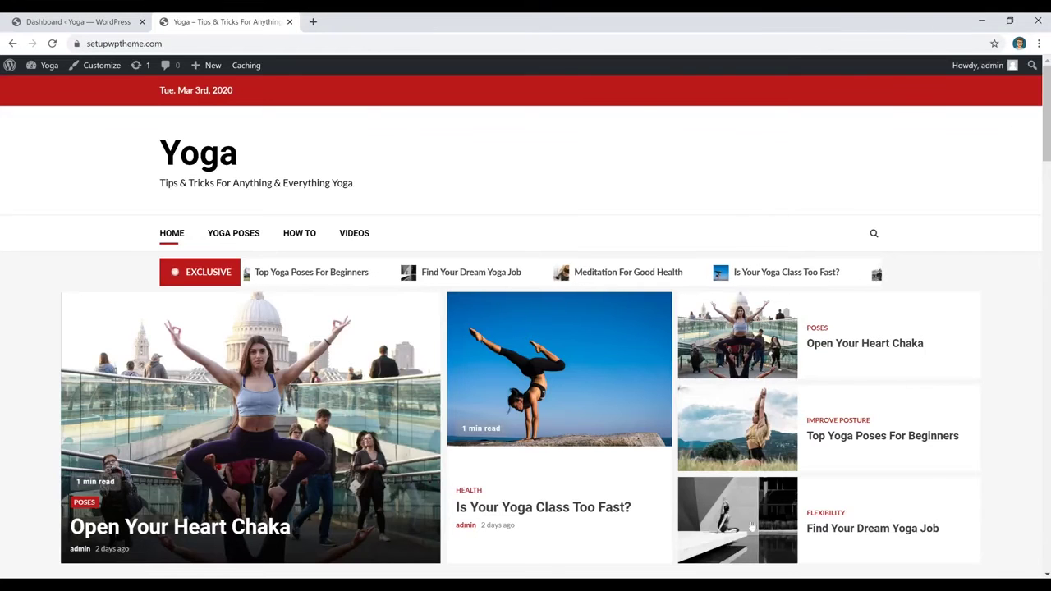
{"action": "left_click", "coordinate": [795, 538]}
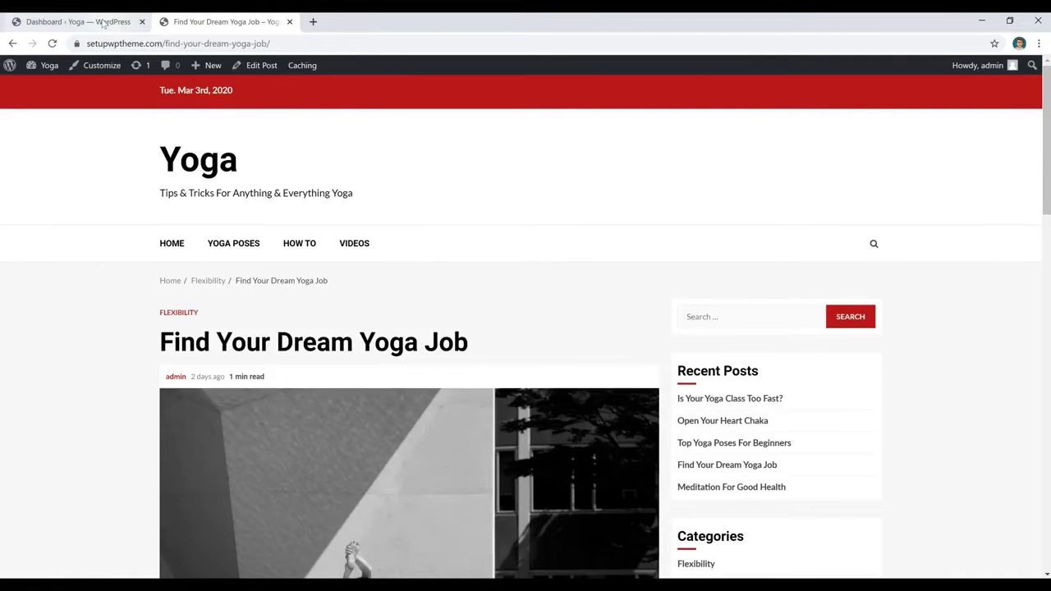
Return to the dashboard, list all posts and open Top Yoga Poses For Beginners for editing
{"action": "left_click", "coordinate": [94, 22]}
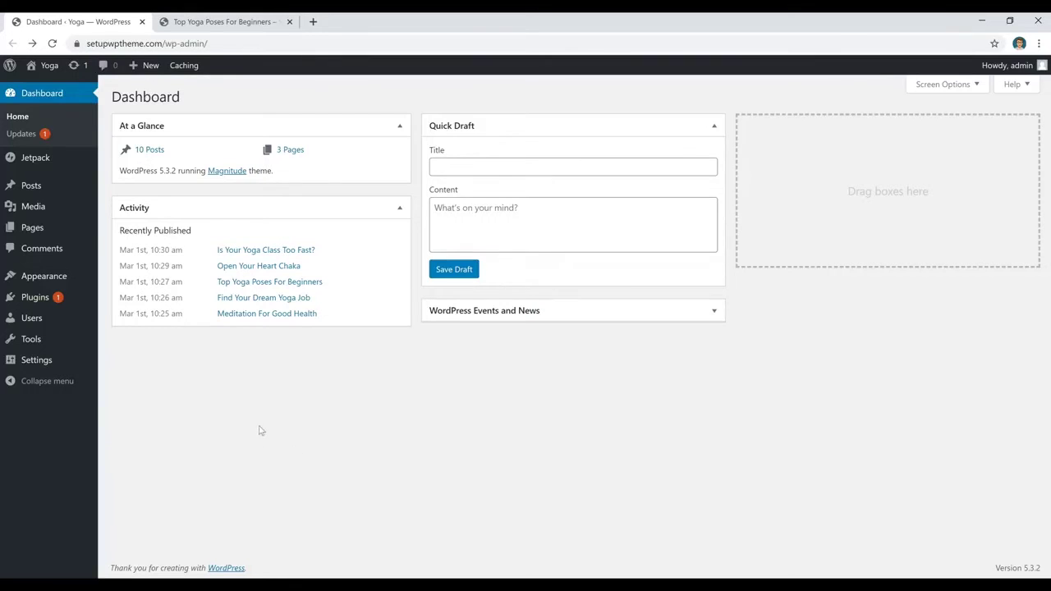
{"action": "mouse_move", "coordinate": [28, 188]}
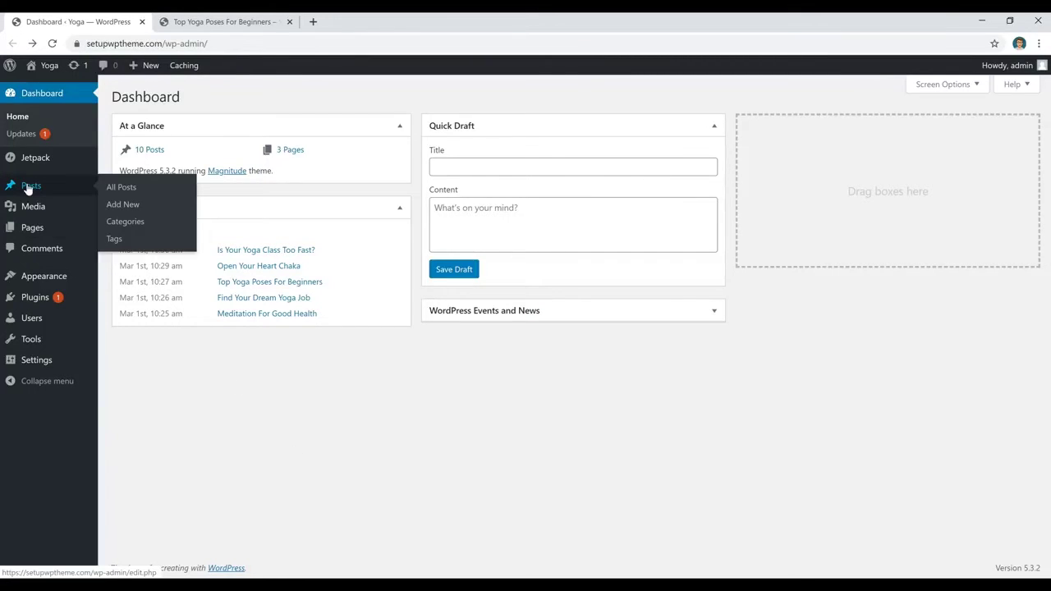
{"action": "left_click", "coordinate": [28, 188]}
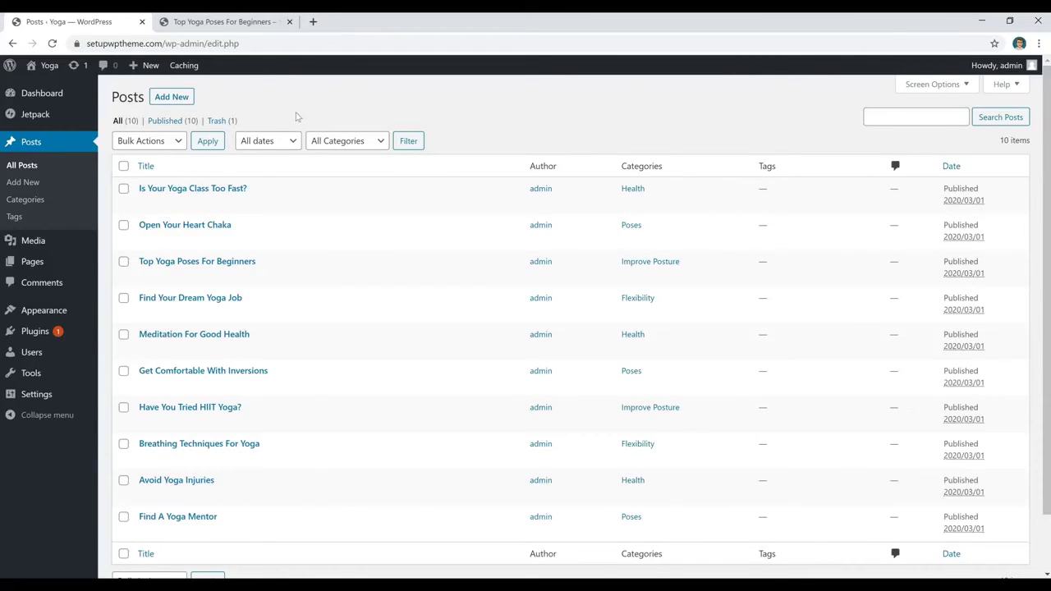
{"action": "left_click", "coordinate": [236, 262]}
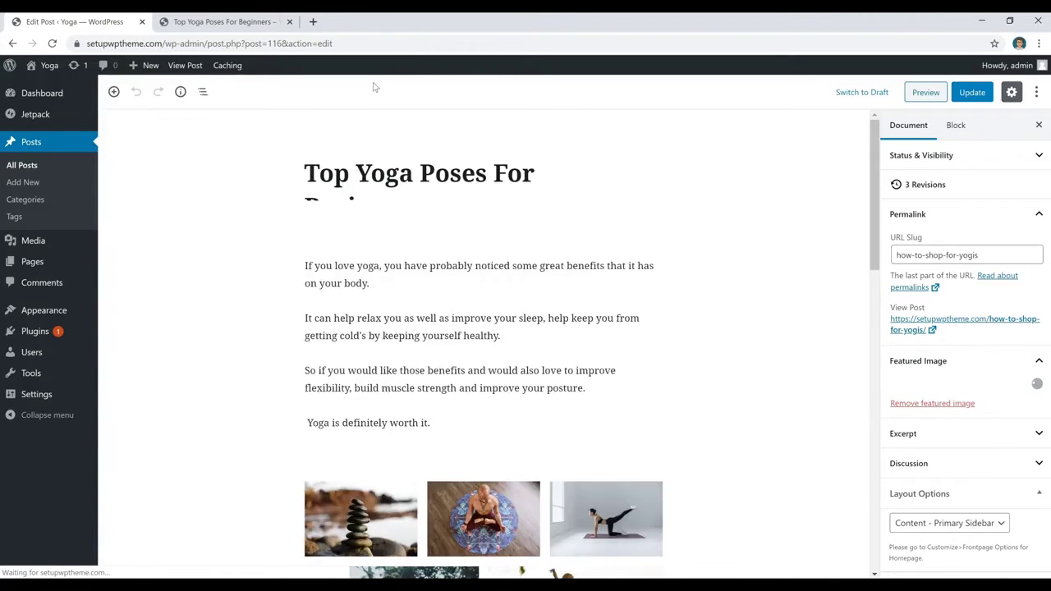
{"action": "left_click", "coordinate": [419, 183]}
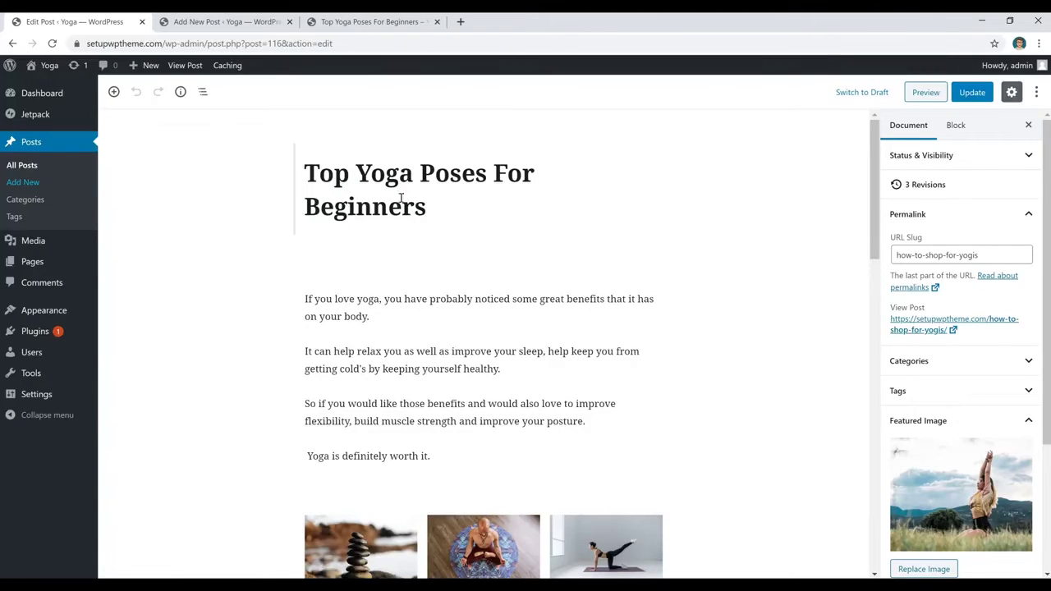
Examine the post's content from the opening text to the embedded video, and compare it with the blank new-post editor
{"action": "scroll", "coordinate": [711, 235], "scroll_direction": "down", "scroll_amount": 3}
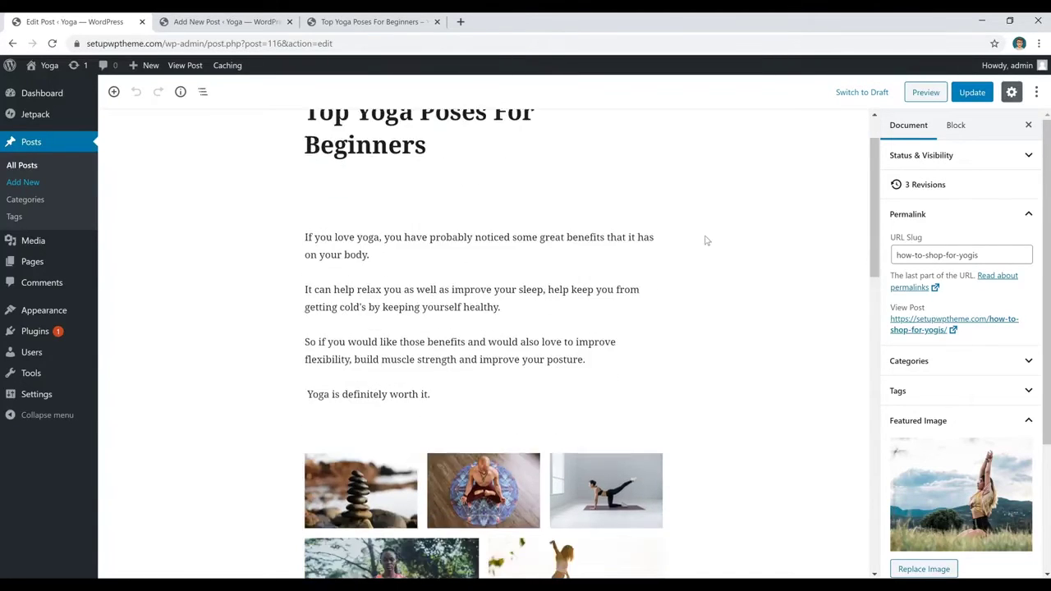
{"action": "scroll", "coordinate": [711, 235], "scroll_direction": "down", "scroll_amount": 3}
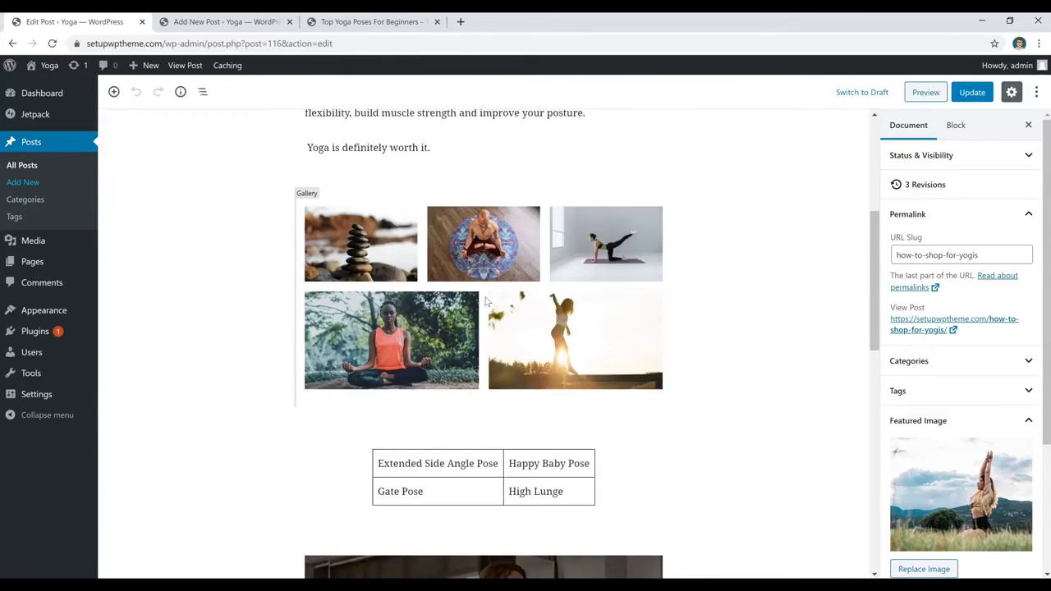
{"action": "scroll", "coordinate": [486, 303], "scroll_direction": "down", "scroll_amount": 3}
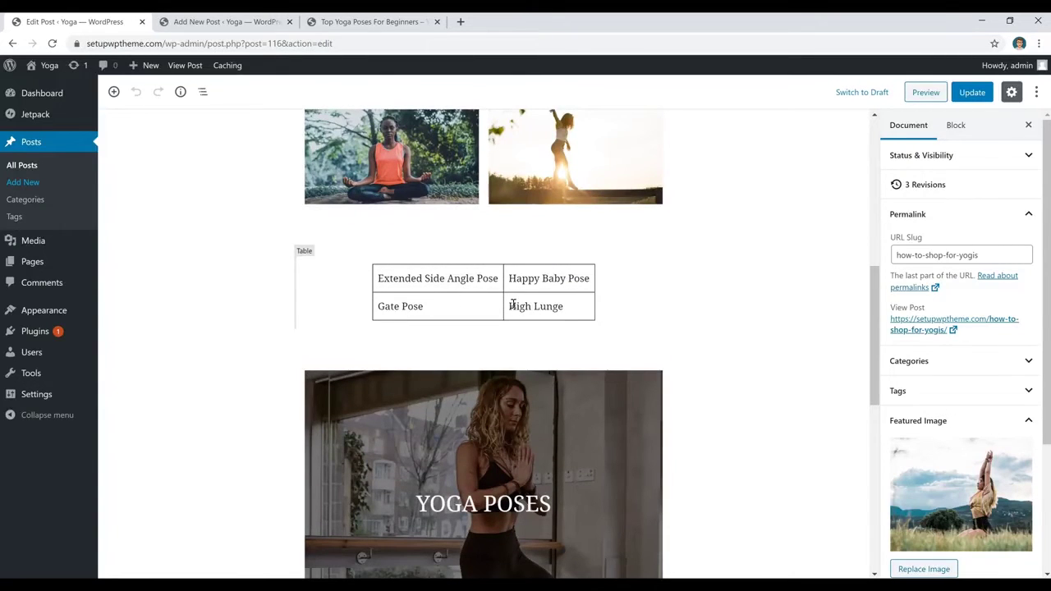
{"action": "scroll", "coordinate": [527, 306], "scroll_direction": "down", "scroll_amount": 3}
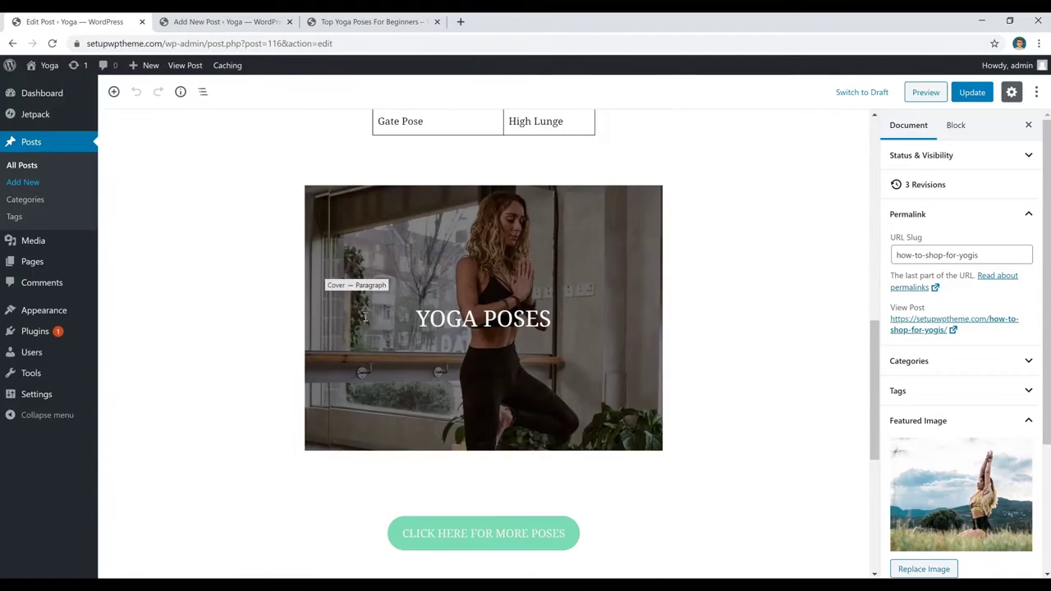
{"action": "scroll", "coordinate": [271, 286], "scroll_direction": "down", "scroll_amount": 5}
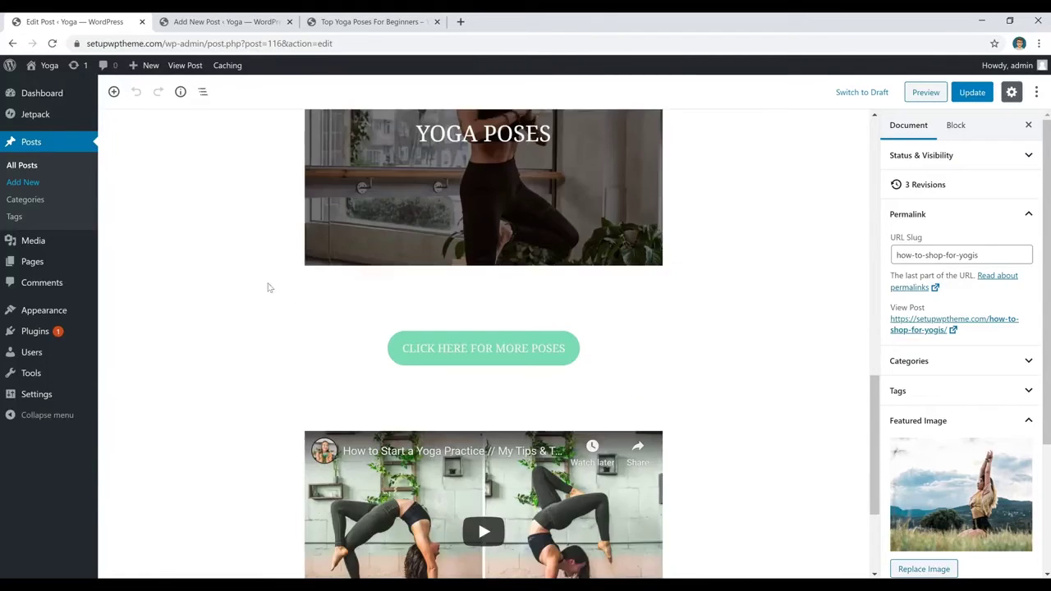
{"action": "scroll", "coordinate": [300, 279], "scroll_direction": "down", "scroll_amount": 1}
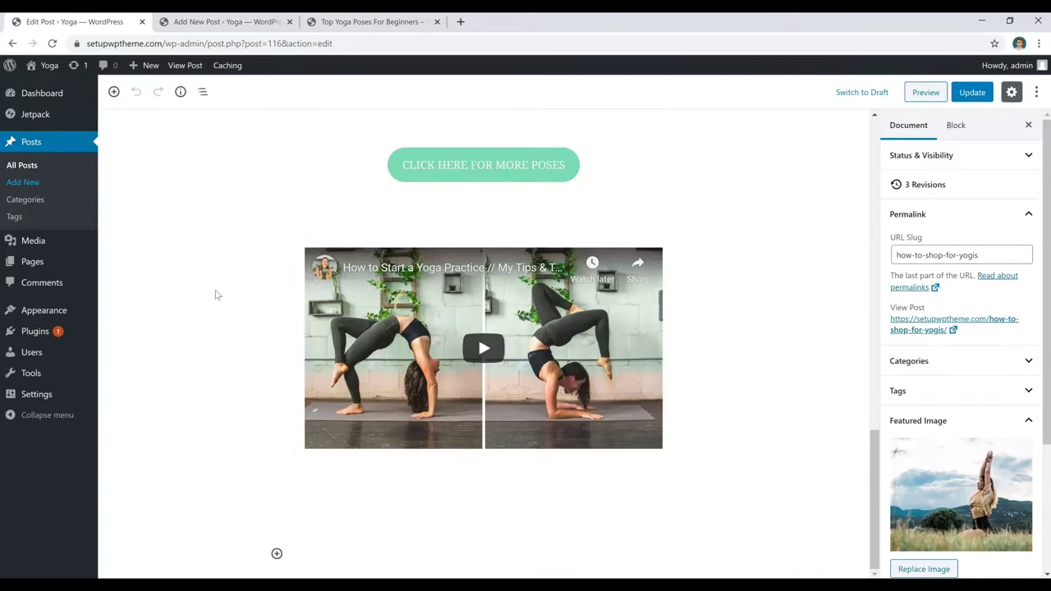
{"action": "left_click", "coordinate": [229, 22]}
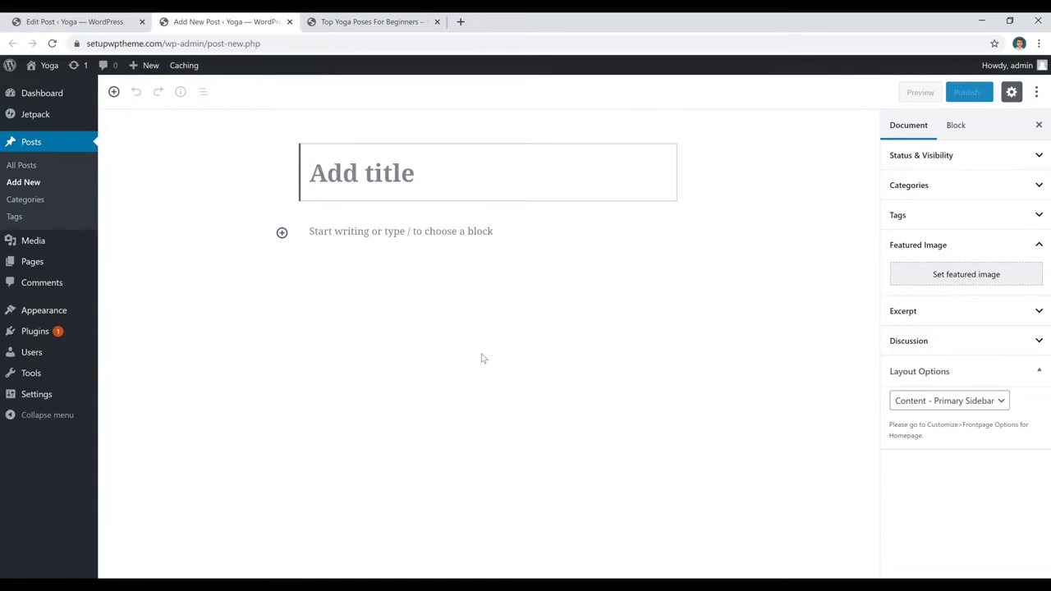
{"action": "left_click", "coordinate": [108, 22]}
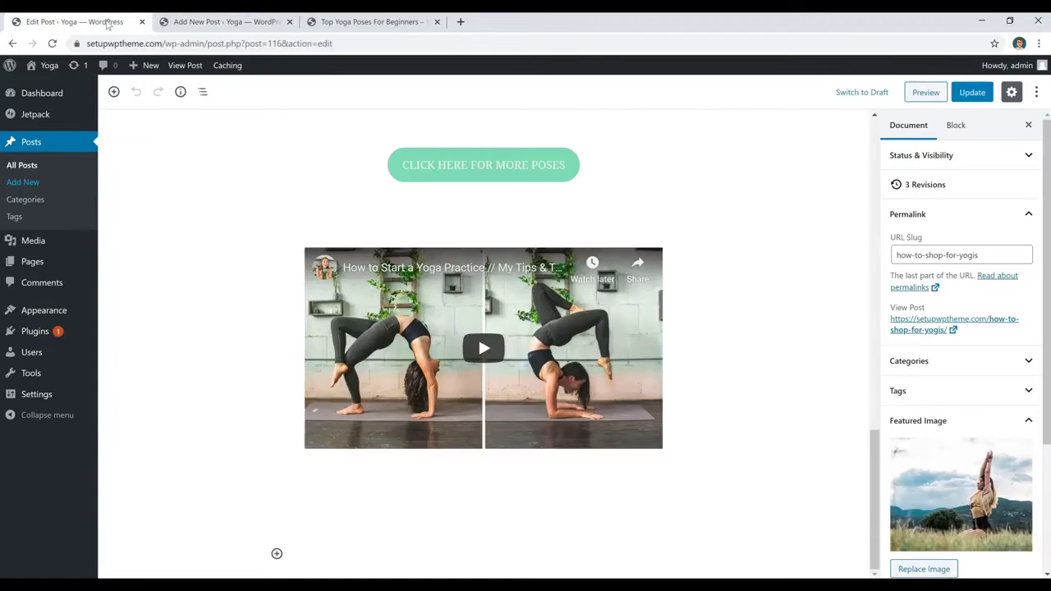
Insert a paragraph block above the post's opening paragraph and enter the sample text "gdfhdhdhdf"
{"action": "scroll", "coordinate": [799, 332], "scroll_direction": "up", "scroll_amount": 1}
{"action": "scroll", "coordinate": [799, 333], "scroll_direction": "up", "scroll_amount": 15}
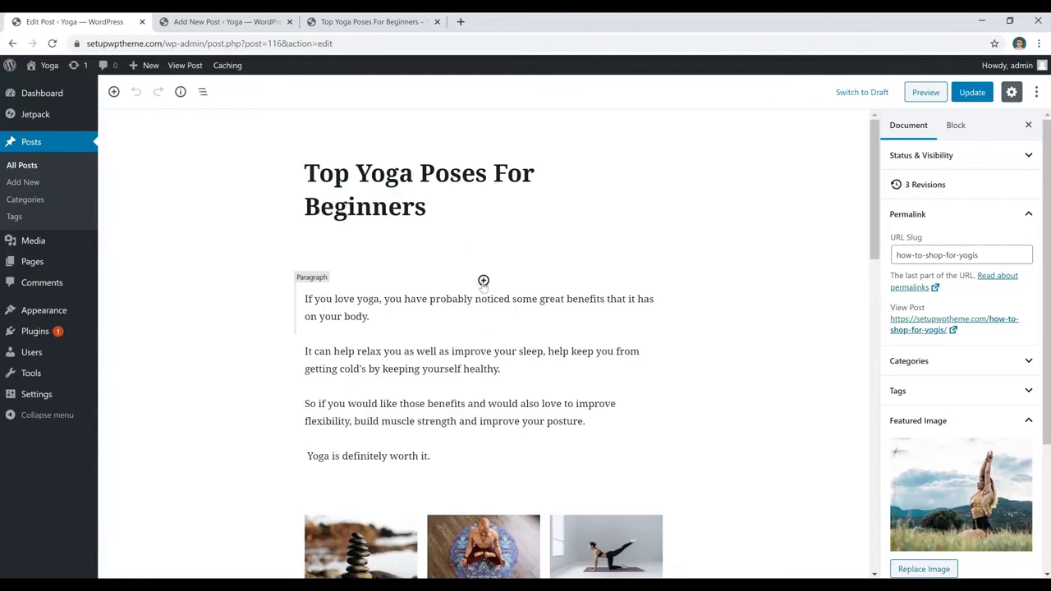
{"action": "left_click", "coordinate": [484, 281]}
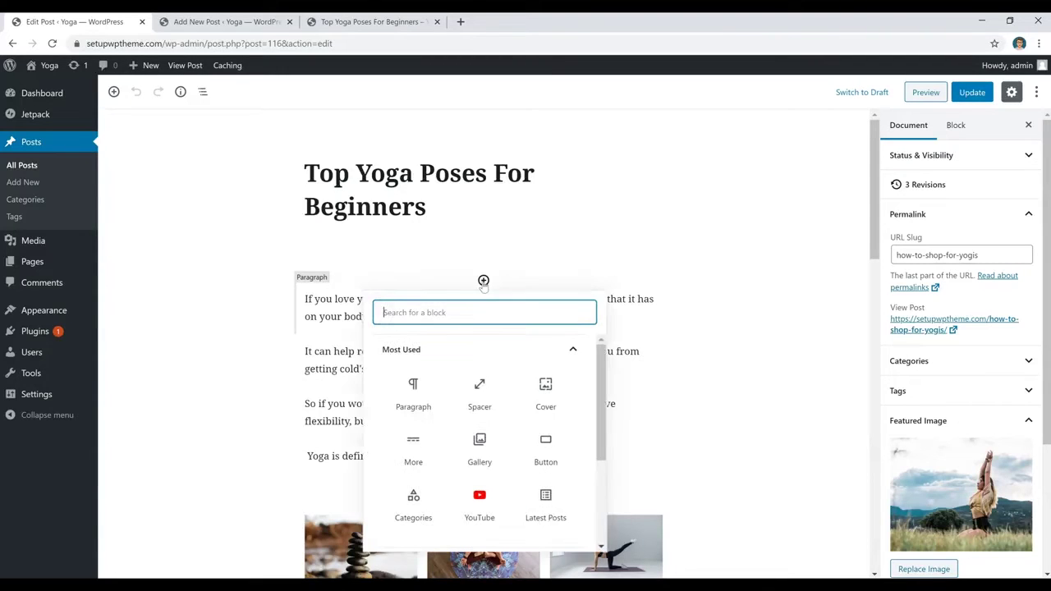
{"action": "left_click", "coordinate": [413, 397]}
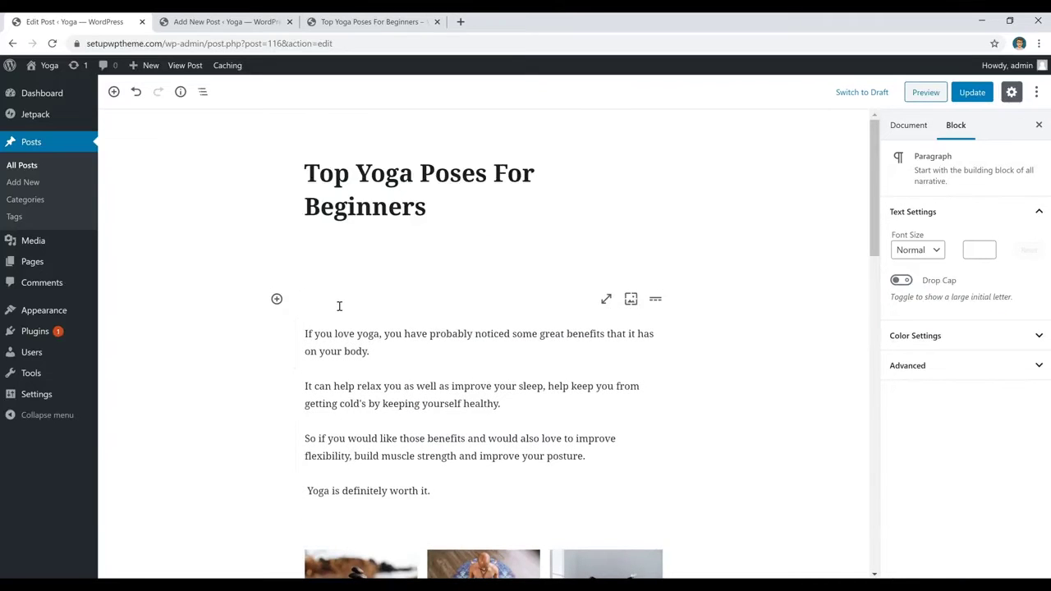
{"action": "type", "text": "gdfhdhdhdf"}
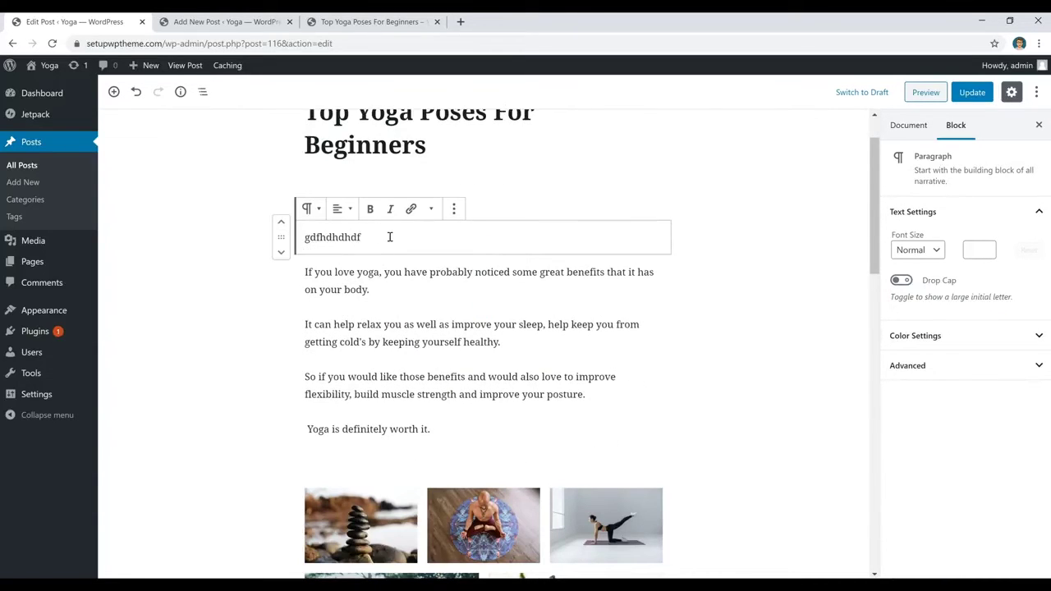
Delete the sample text and its empty paragraph block from above the opening paragraph
{"action": "left_click_drag", "start_coordinate": [391, 237], "coordinate": [200, 249]}
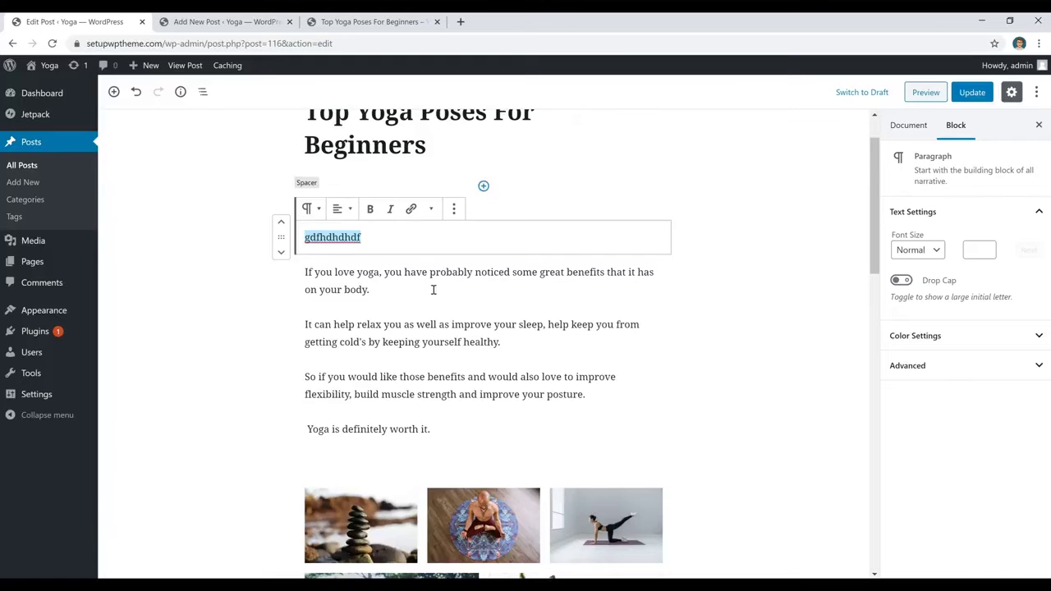
{"action": "key", "text": "BackSpace"}
{"action": "key", "text": "BackSpace"}
{"action": "left_click", "coordinate": [389, 284]}
{"action": "left_click", "coordinate": [500, 239]}
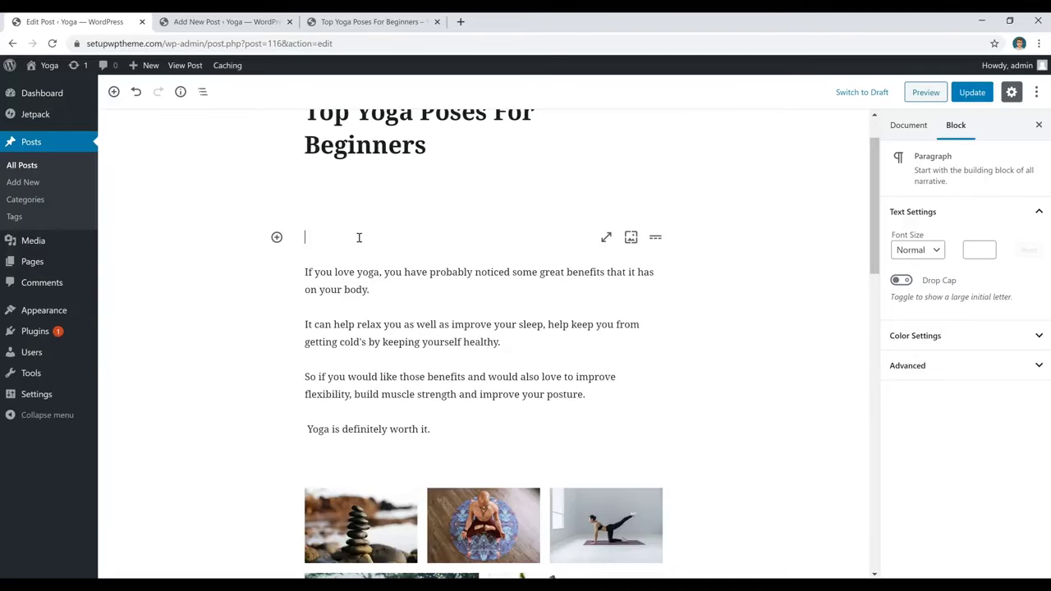
{"action": "key", "text": "BackSpace"}
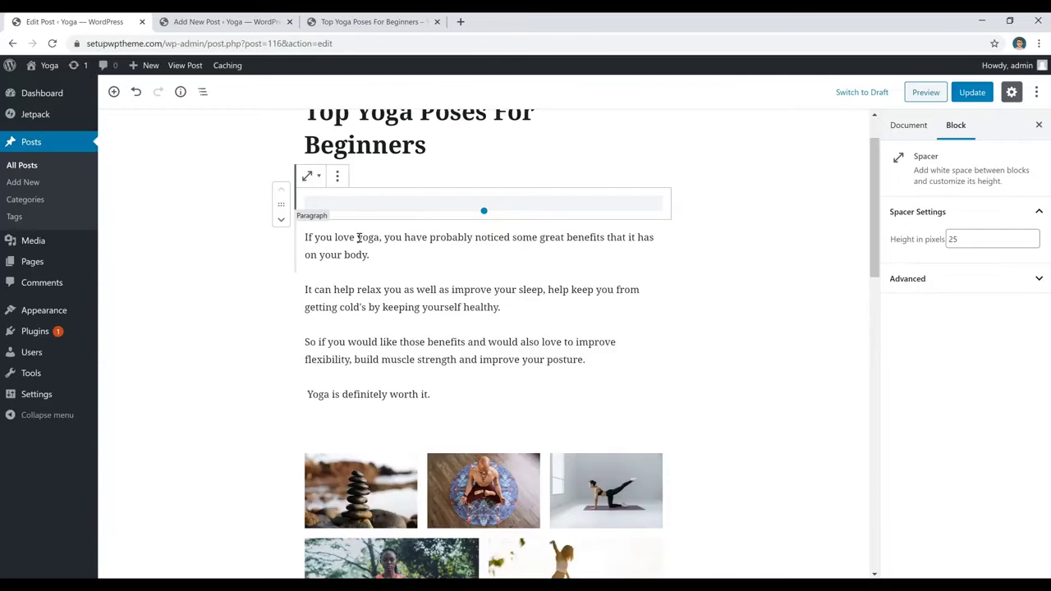
Try bold formatting on "If you love yoga" in the opening paragraph and remove it again
{"action": "left_click", "coordinate": [395, 250]}
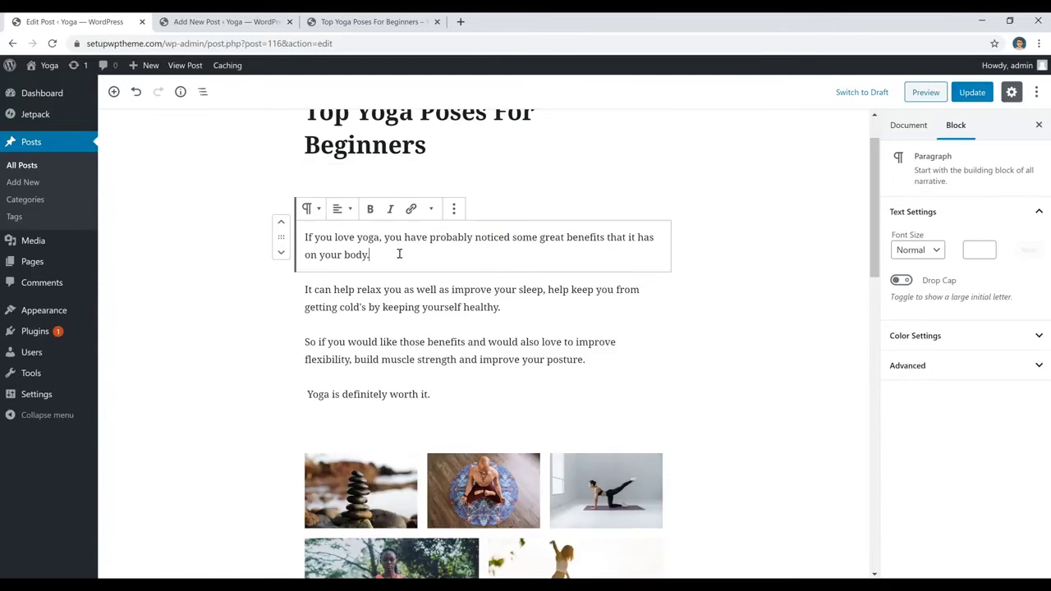
{"action": "left_click_drag", "start_coordinate": [380, 237], "coordinate": [284, 236]}
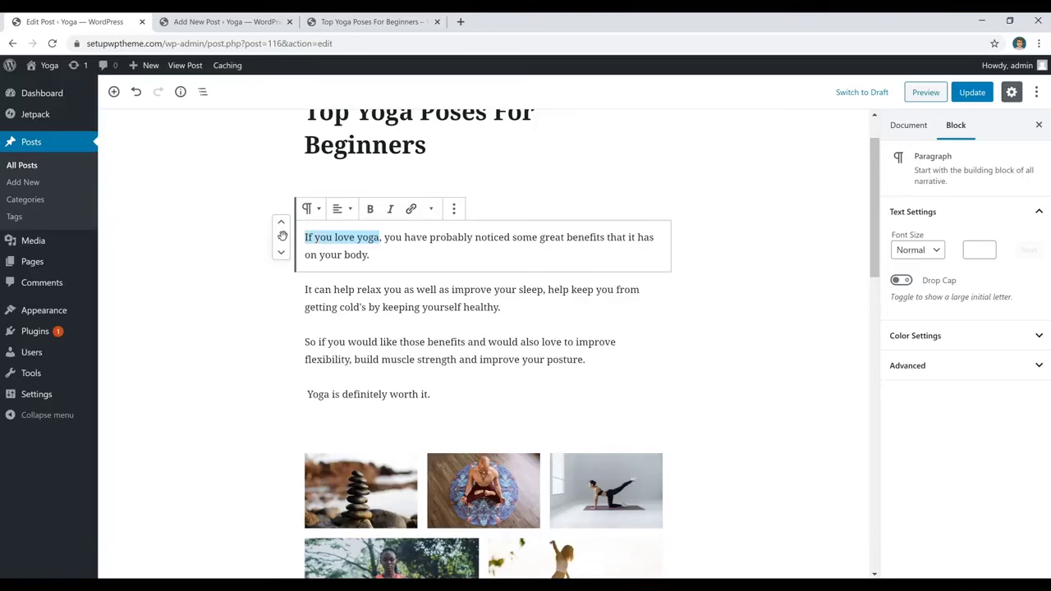
{"action": "left_click", "coordinate": [370, 209]}
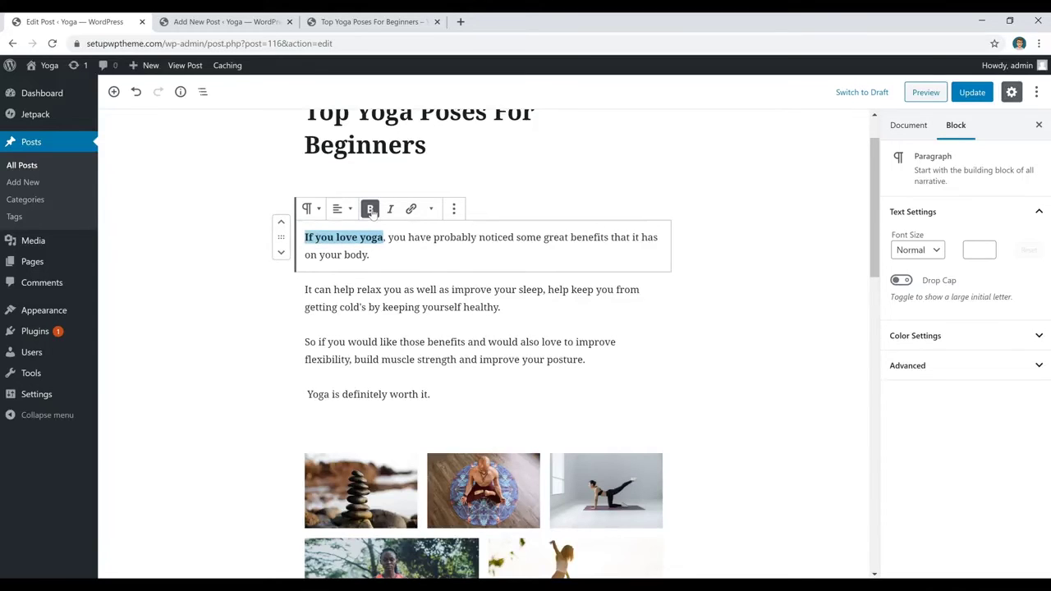
{"action": "left_click", "coordinate": [371, 210]}
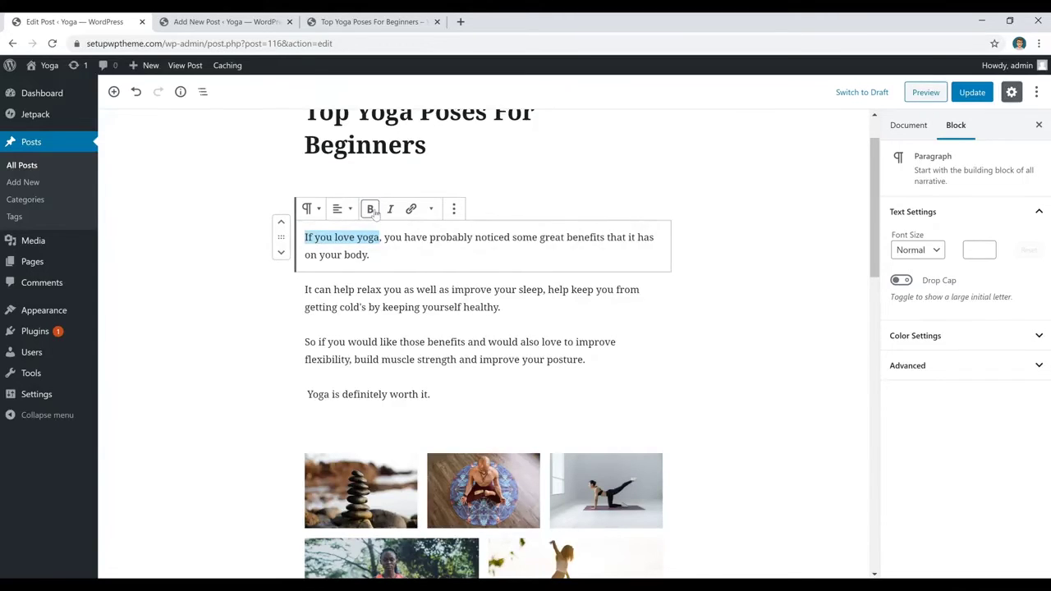
Try center alignment on the opening paragraph and restore its left alignment
{"action": "triple_click", "coordinate": [390, 258]}
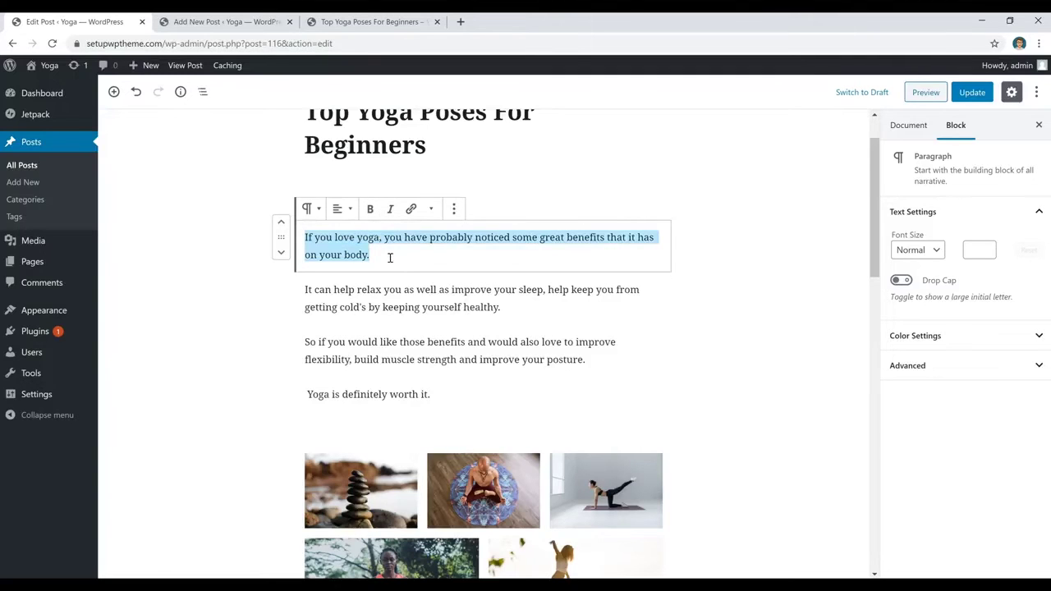
{"action": "left_click", "coordinate": [342, 208]}
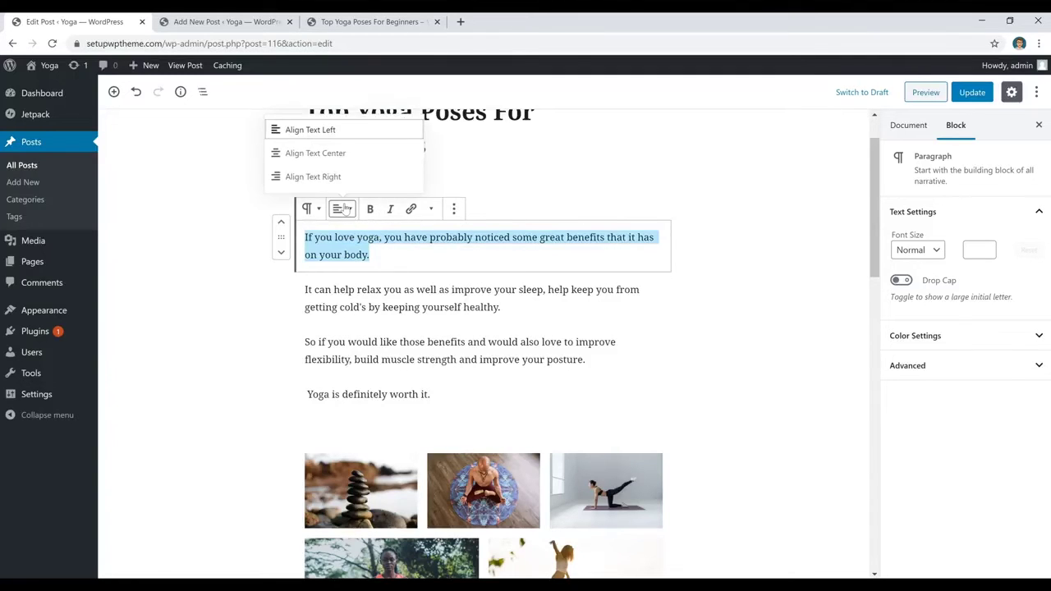
{"action": "left_click", "coordinate": [340, 158]}
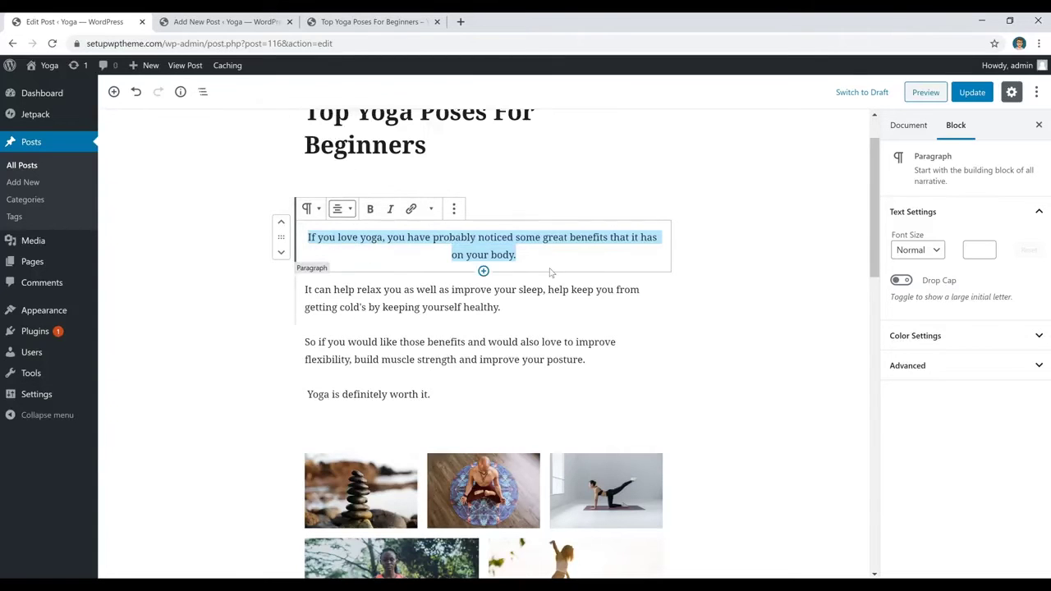
{"action": "left_click", "coordinate": [342, 209]}
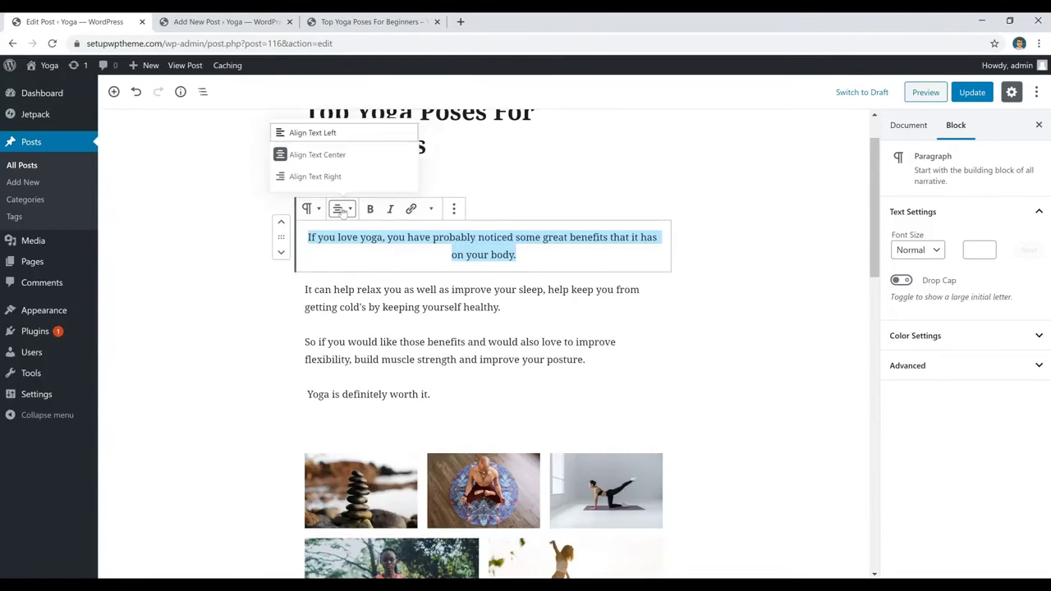
{"action": "left_click", "coordinate": [332, 127]}
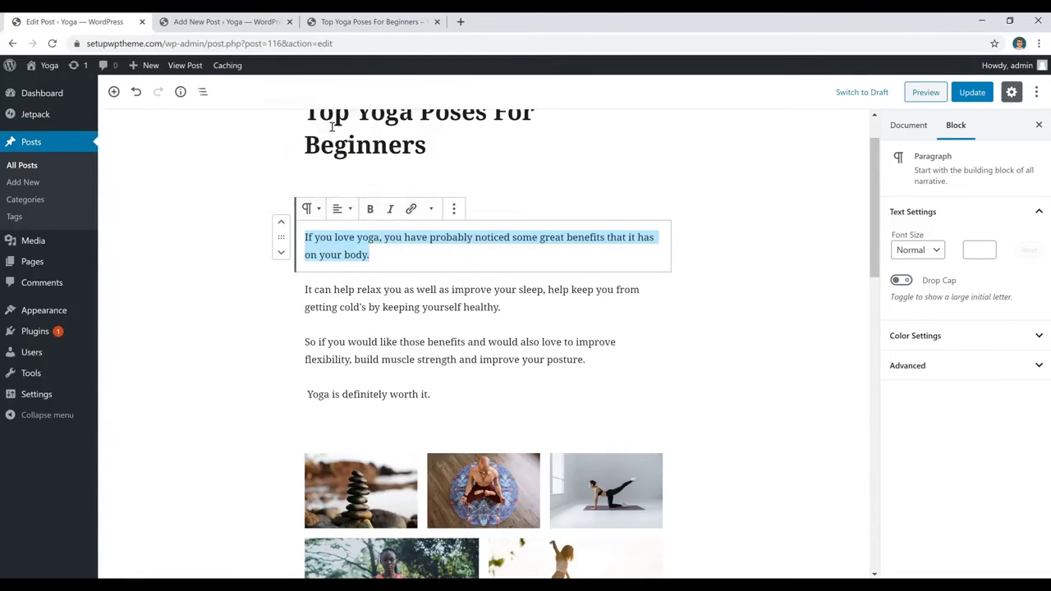
{"action": "left_click", "coordinate": [421, 259]}
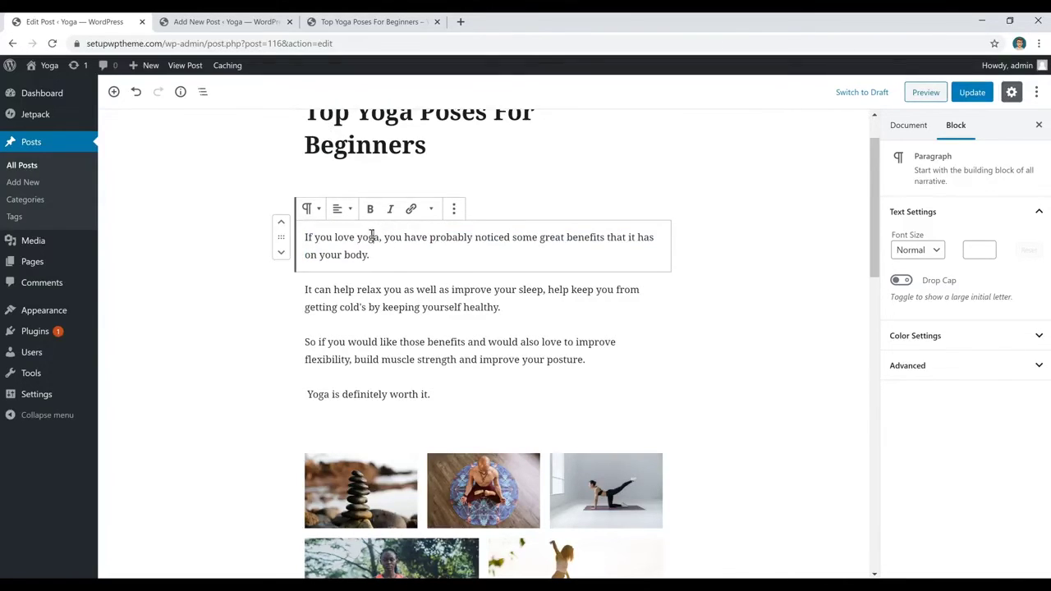
Link "love yoga" in the opening paragraph to the published post's address, setupwptheme.com/how-to-shop-for-yogis/
{"action": "left_click_drag", "start_coordinate": [380, 237], "coordinate": [346, 243]}
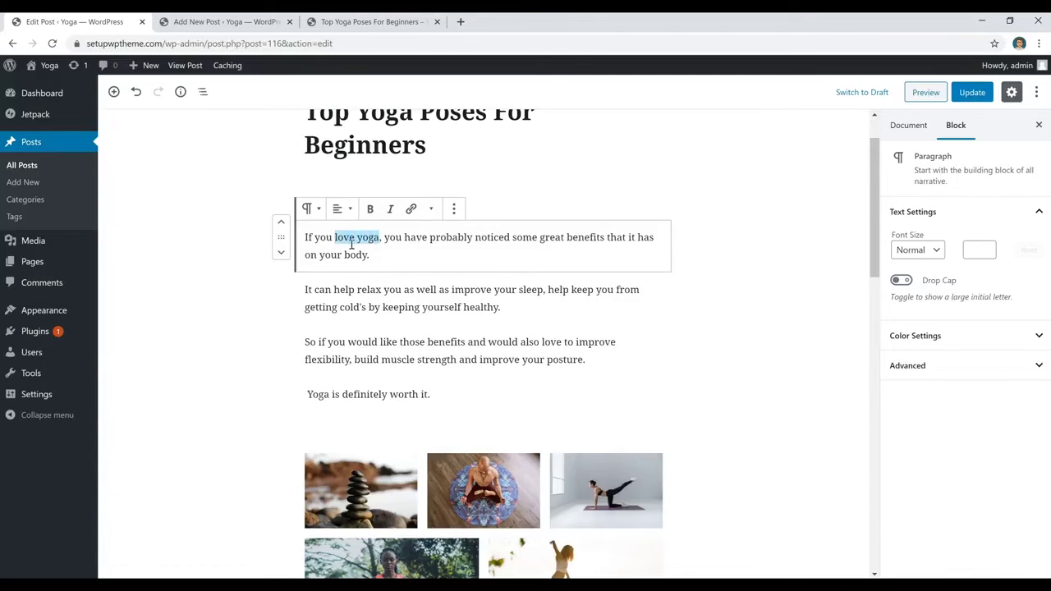
{"action": "left_click", "coordinate": [411, 210]}
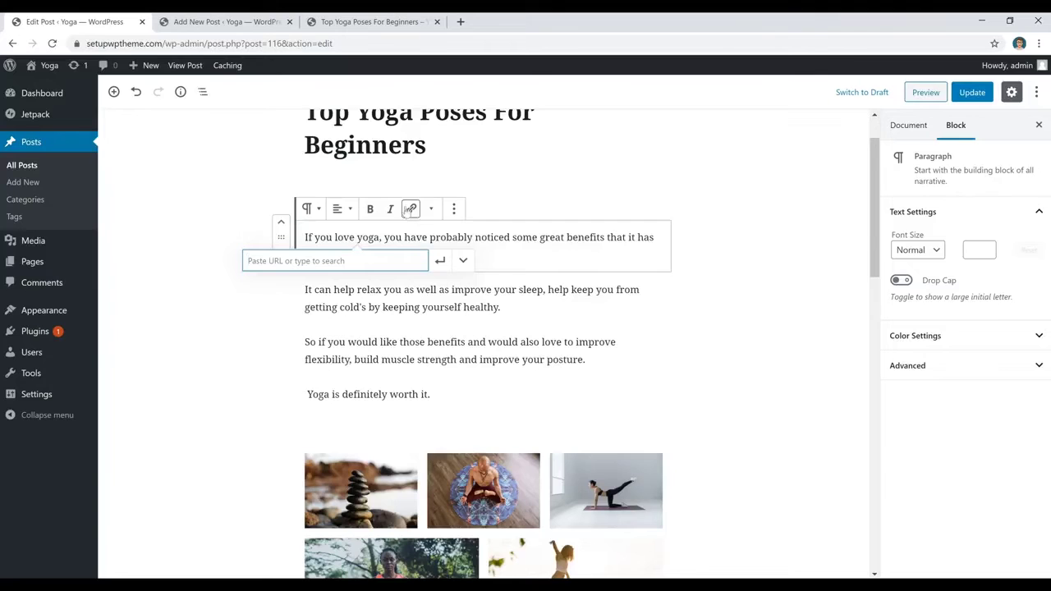
{"action": "left_click", "coordinate": [369, 23]}
{"action": "left_click", "coordinate": [237, 45]}
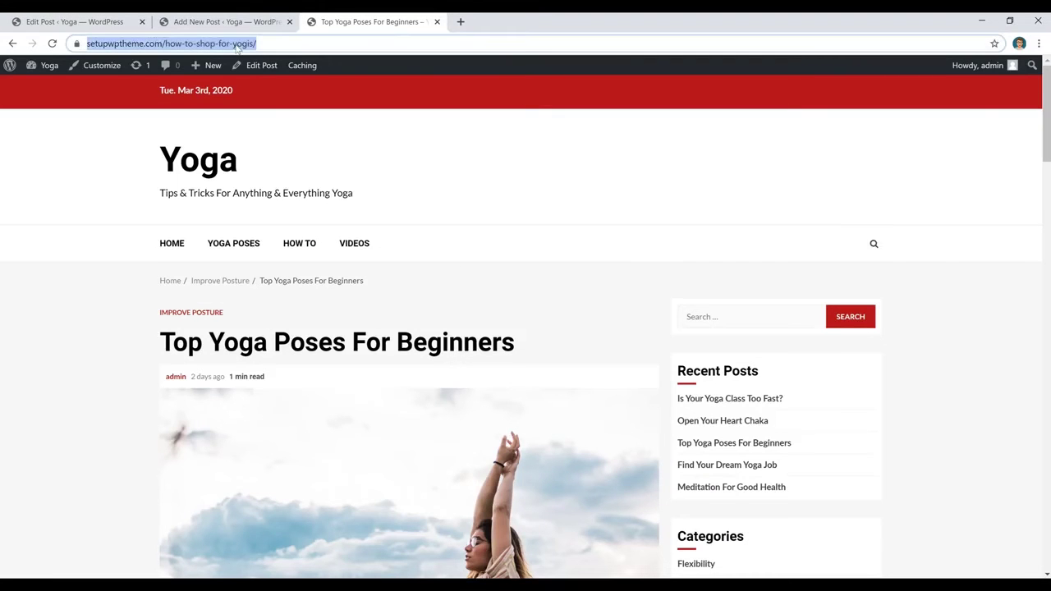
{"action": "right_click", "coordinate": [238, 47]}
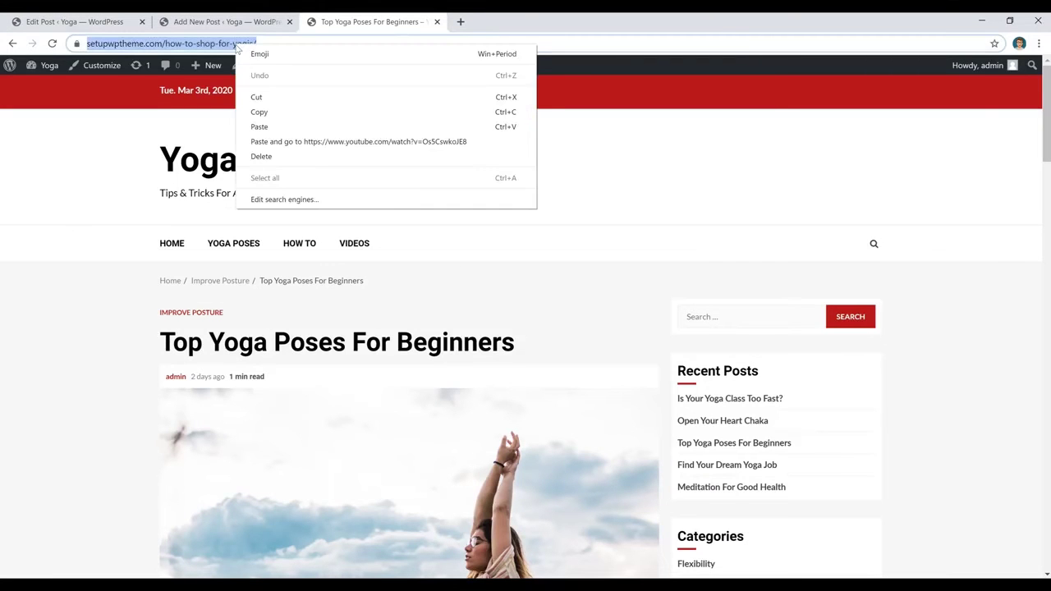
{"action": "left_click", "coordinate": [260, 112]}
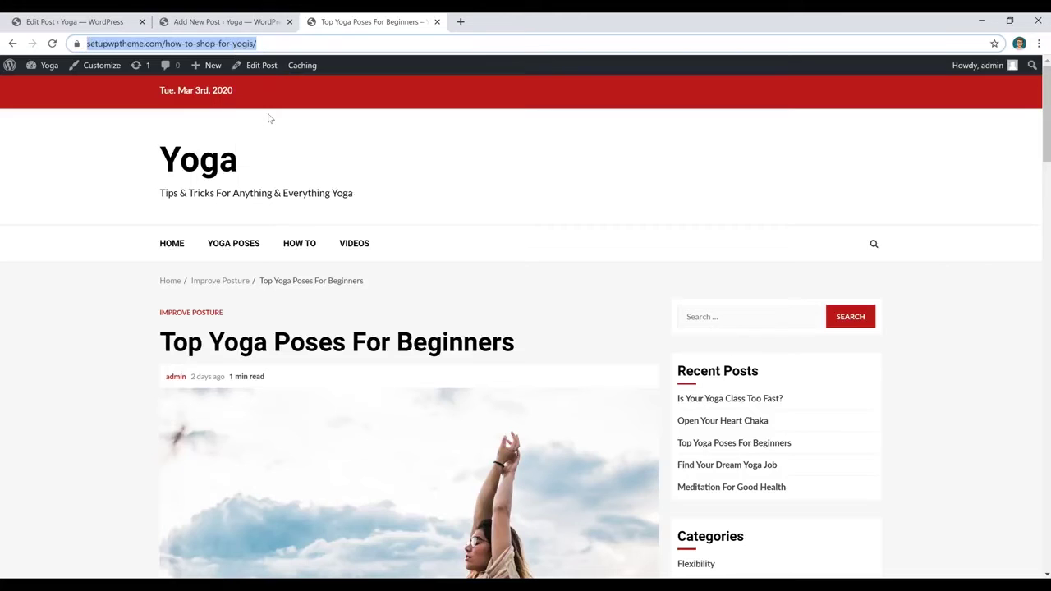
{"action": "left_click", "coordinate": [211, 24]}
{"action": "left_click", "coordinate": [123, 20]}
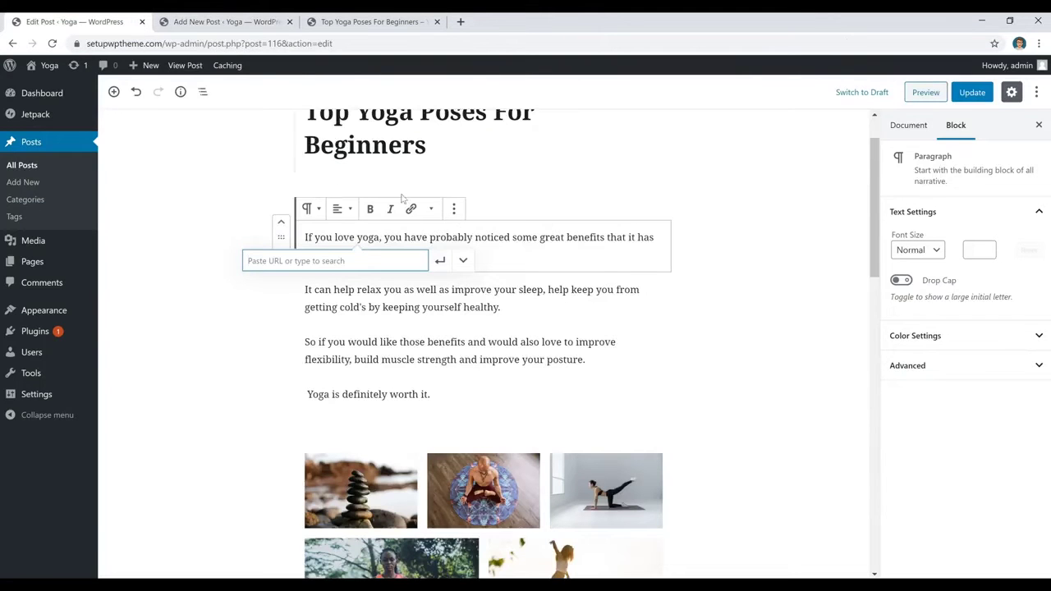
{"action": "right_click", "coordinate": [326, 263]}
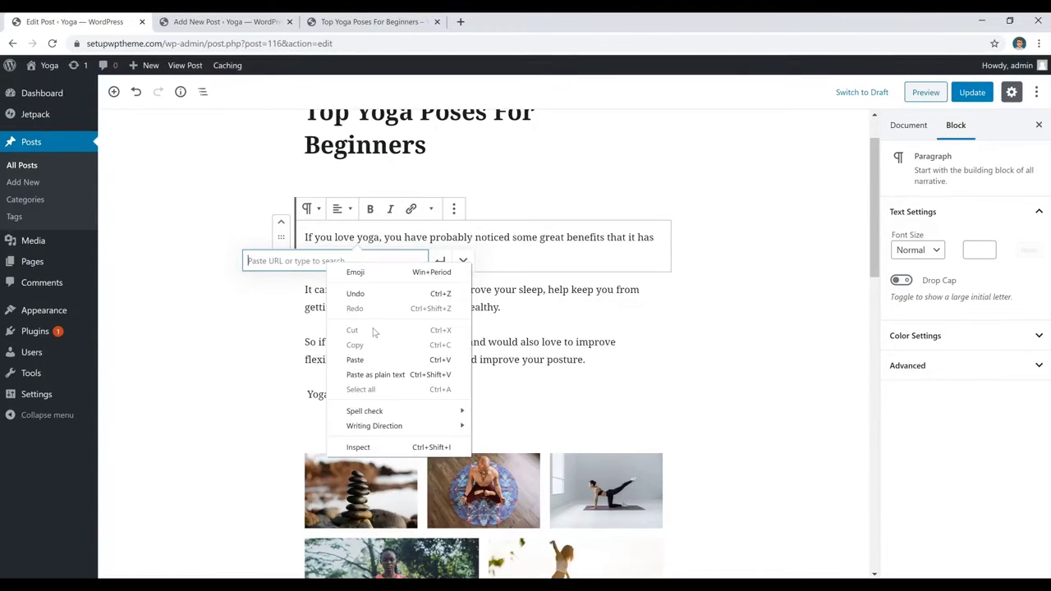
{"action": "left_click", "coordinate": [355, 360]}
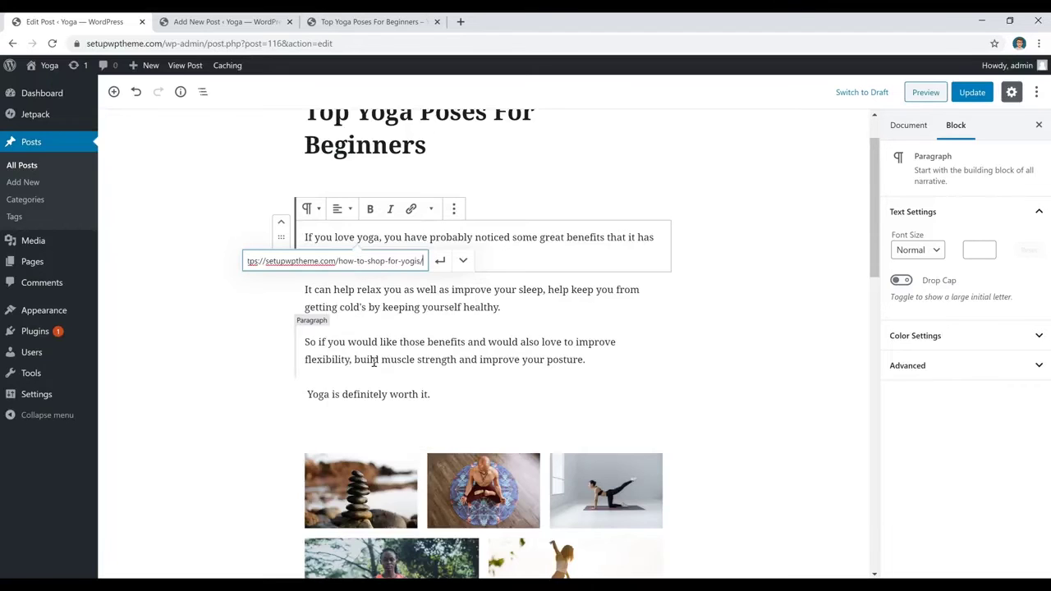
{"action": "left_click", "coordinate": [441, 261]}
{"action": "left_click", "coordinate": [564, 258]}
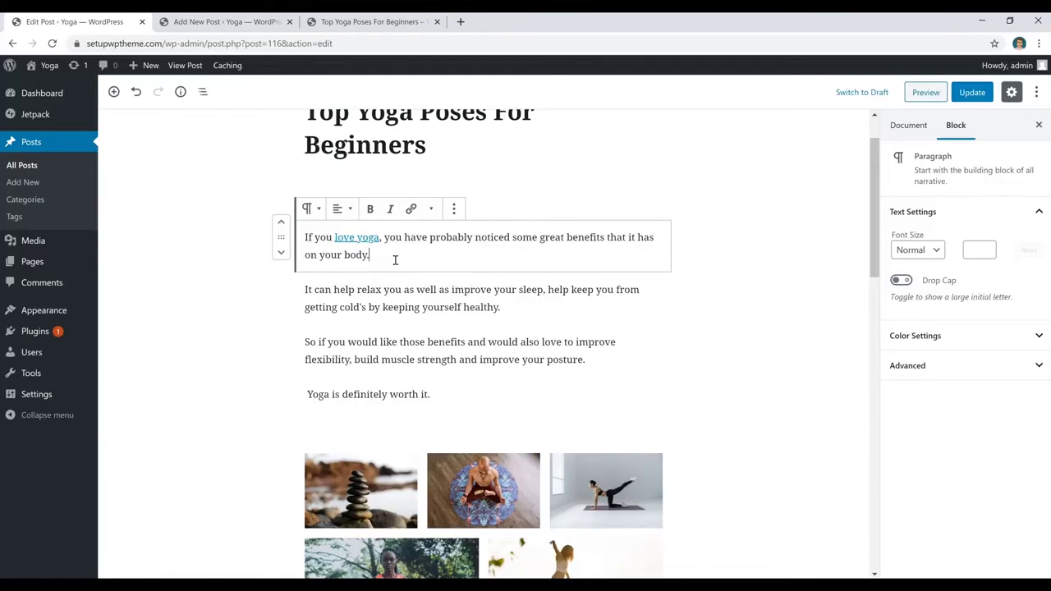
Remove the link from "love yoga" in the opening paragraph
{"action": "left_click", "coordinate": [368, 237]}
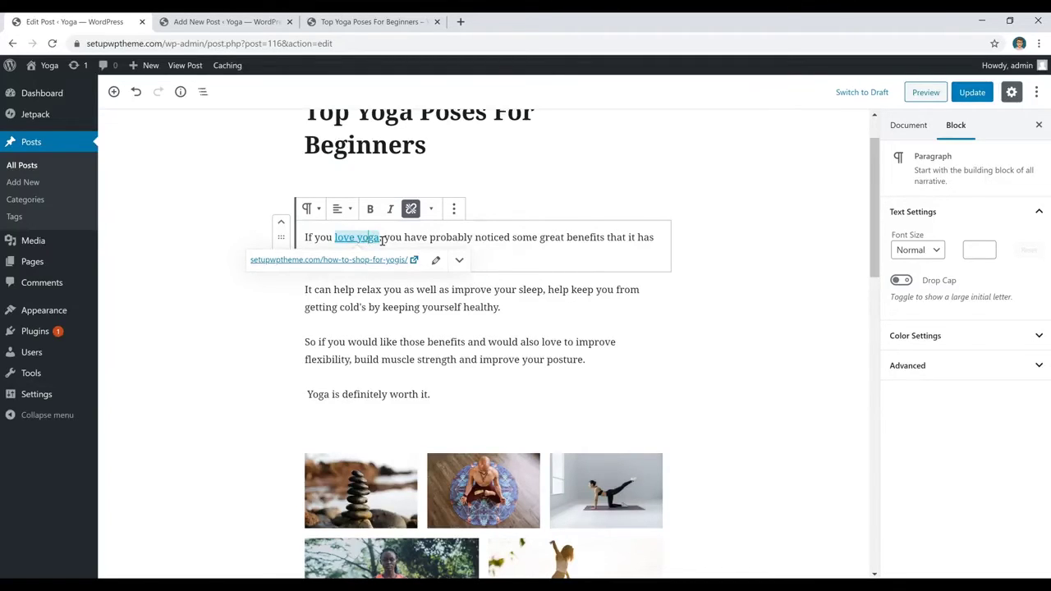
{"action": "left_click", "coordinate": [413, 210]}
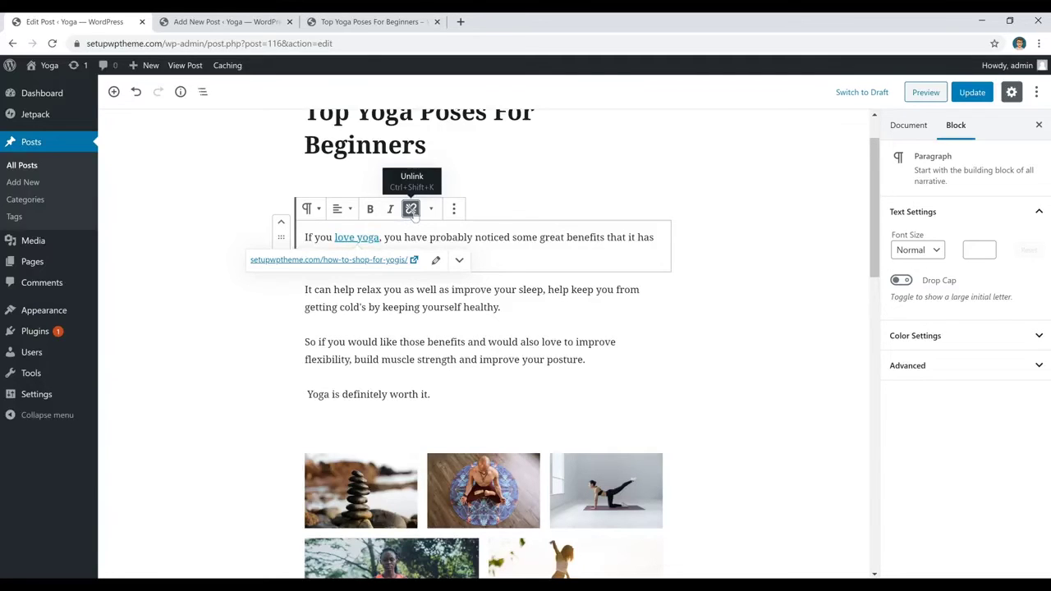
{"action": "left_click", "coordinate": [483, 260]}
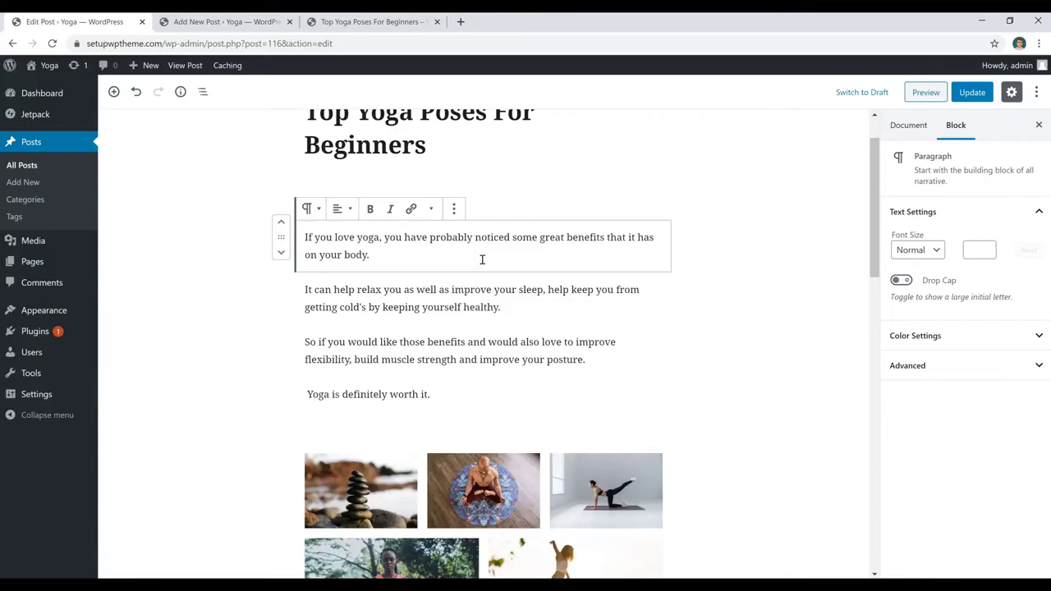
Insert an image block after the opening paragraph and upload pexels-photo-355863 from the Desktop into it
{"action": "key", "text": "Return"}
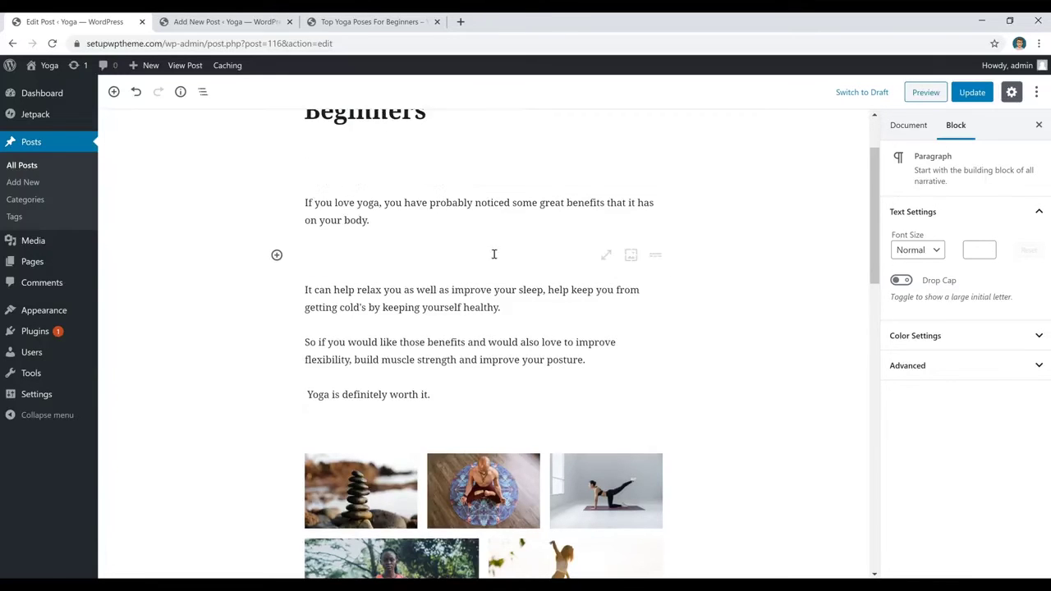
{"action": "left_click", "coordinate": [276, 255]}
{"action": "scroll", "coordinate": [382, 424], "scroll_direction": "down", "scroll_amount": 2}
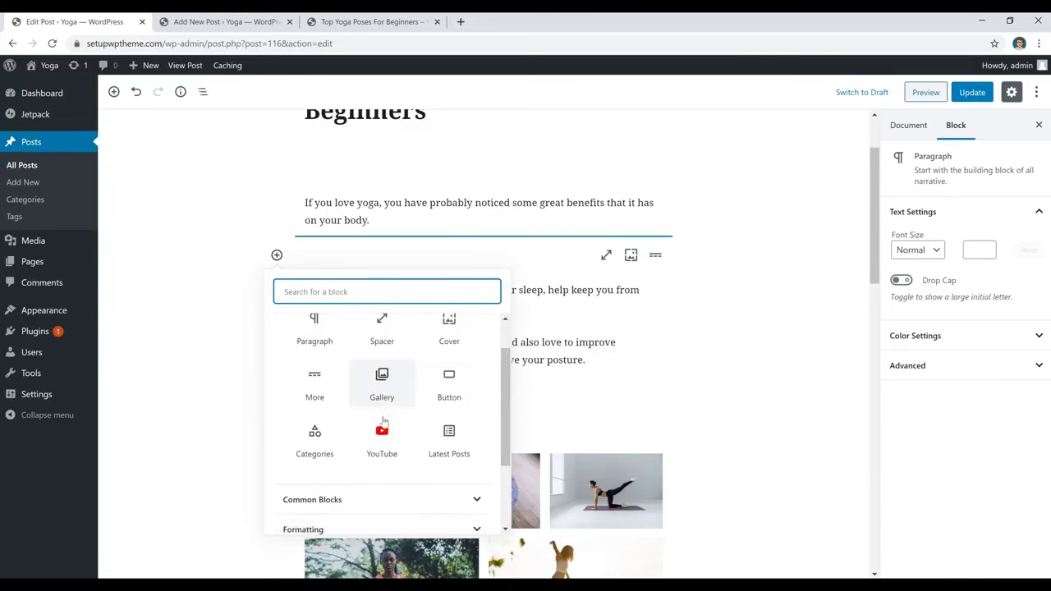
{"action": "scroll", "coordinate": [418, 424], "scroll_direction": "up", "scroll_amount": 1}
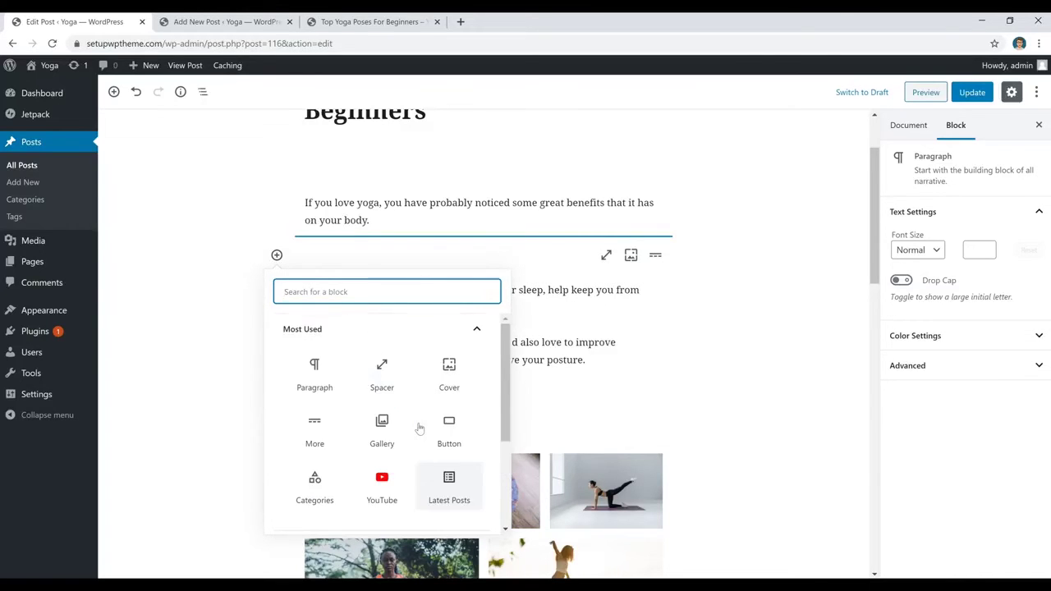
{"action": "scroll", "coordinate": [417, 426], "scroll_direction": "down", "scroll_amount": 3}
{"action": "left_click", "coordinate": [392, 422]}
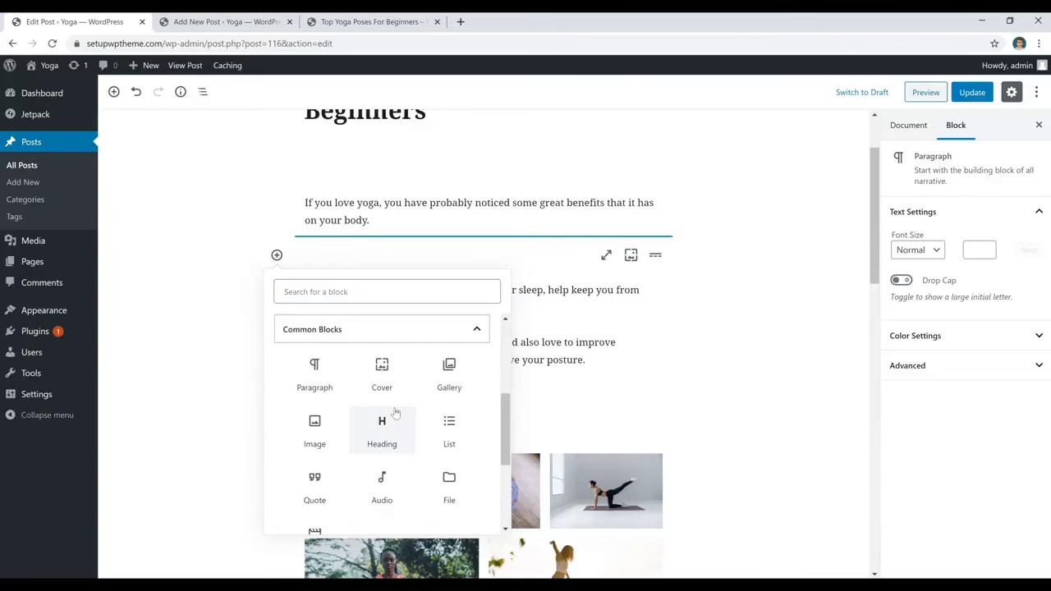
{"action": "left_click", "coordinate": [314, 429]}
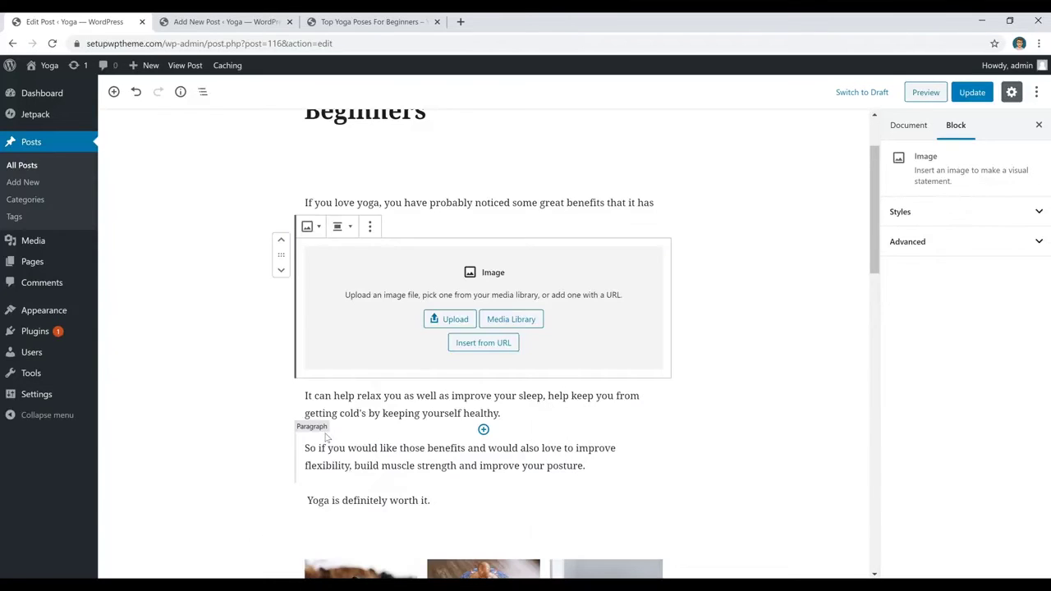
{"action": "left_click", "coordinate": [450, 320]}
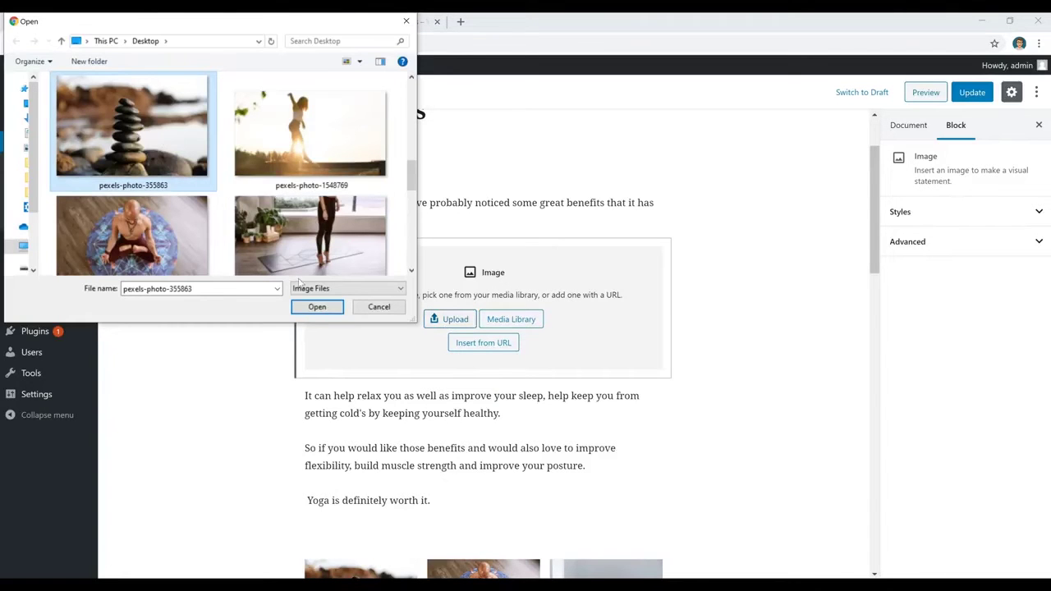
{"action": "left_click", "coordinate": [317, 306]}
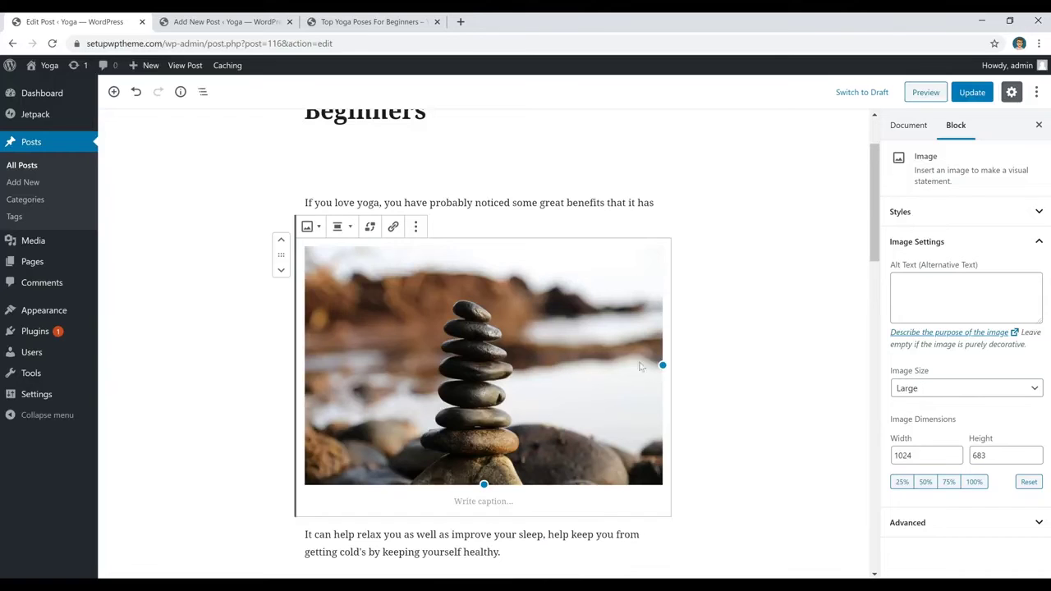
Set the stacked-stones image to Medium size and align it to the center
{"action": "left_click", "coordinate": [931, 389]}
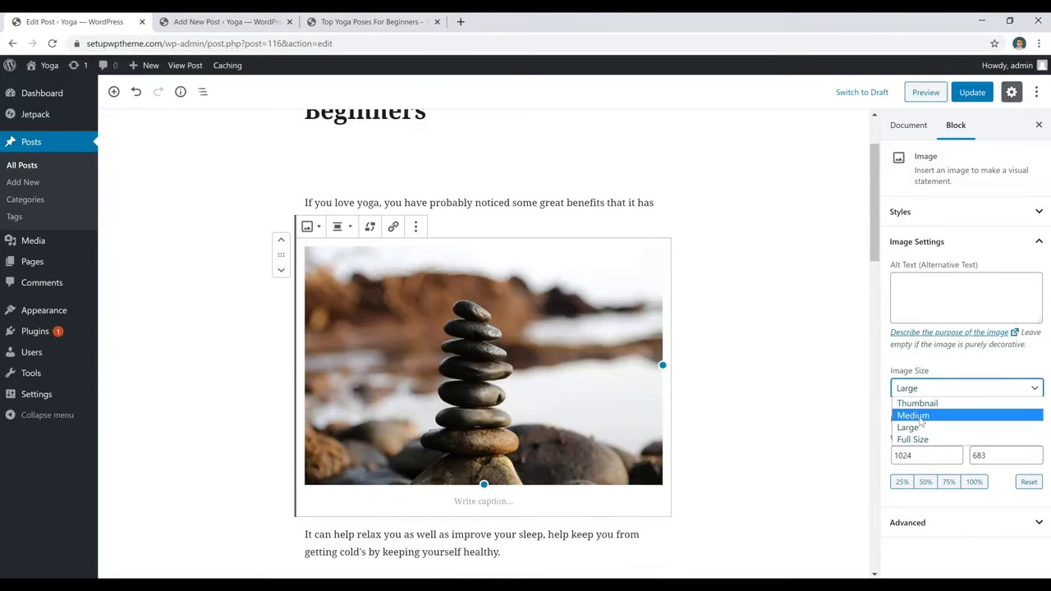
{"action": "left_click", "coordinate": [922, 416]}
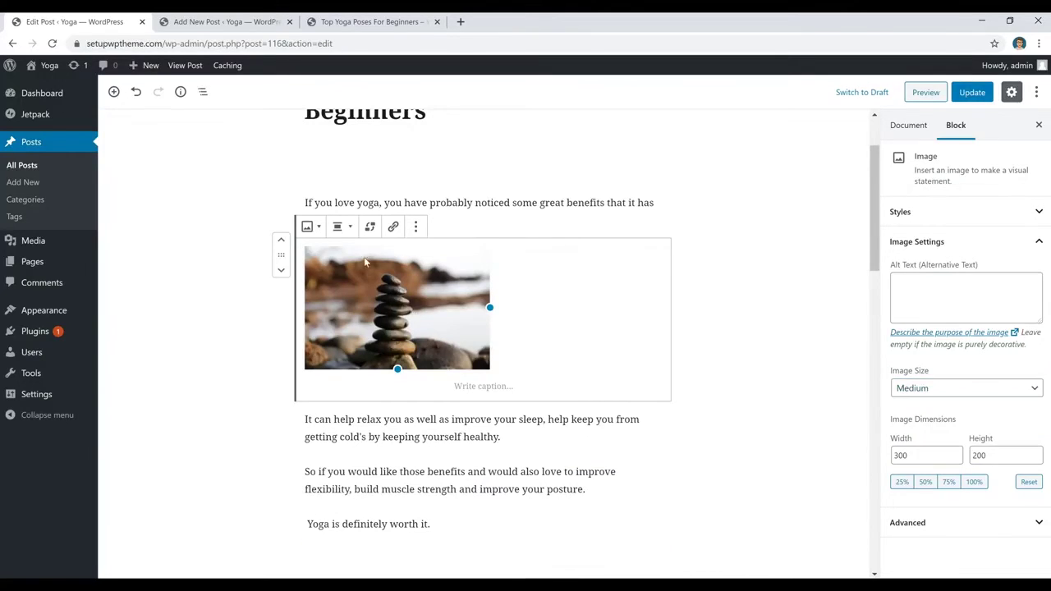
{"action": "left_click", "coordinate": [341, 227]}
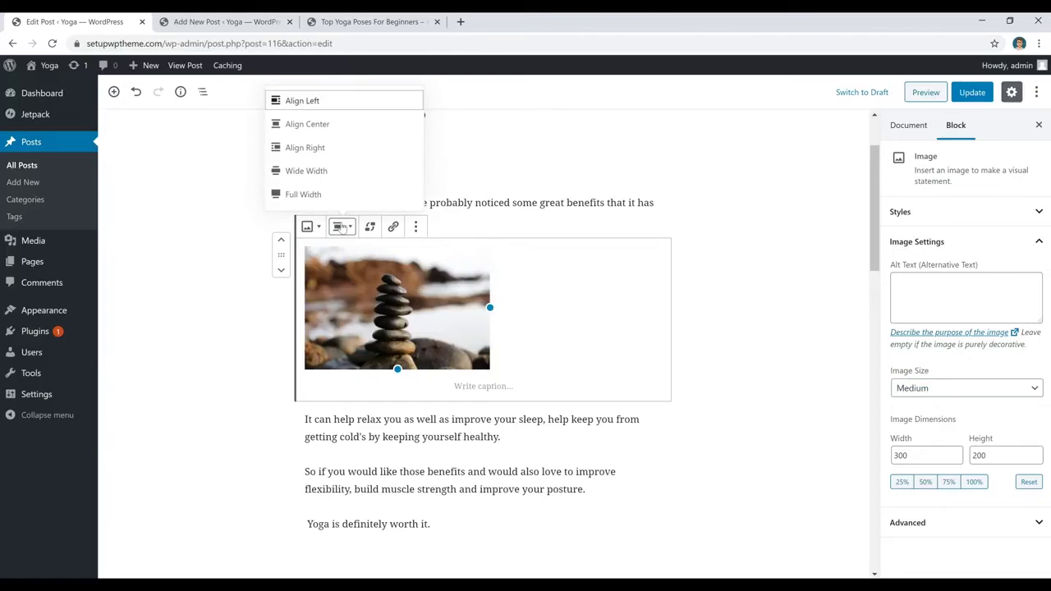
{"action": "left_click", "coordinate": [340, 124]}
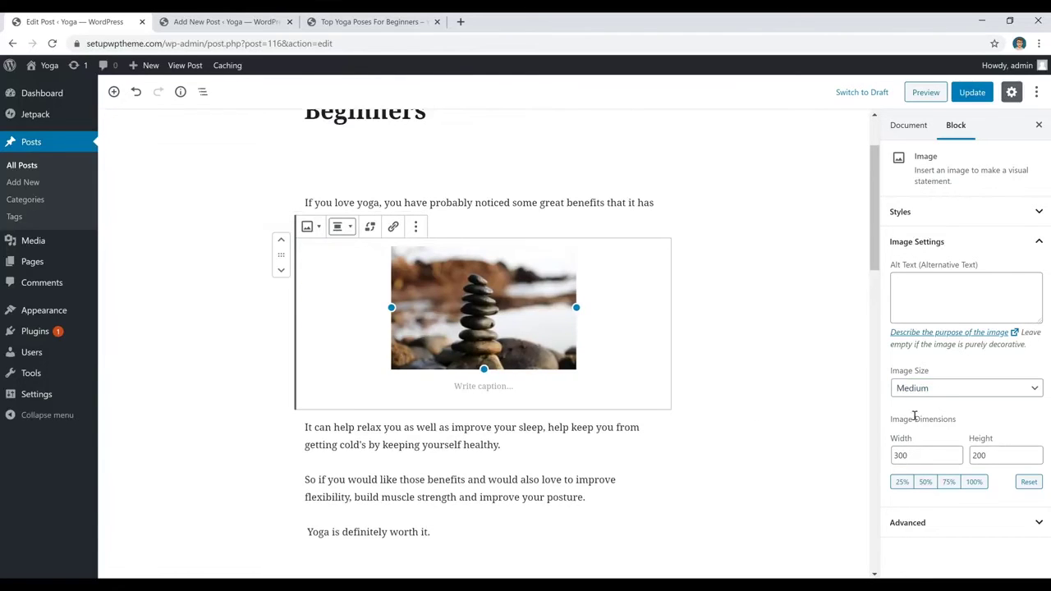
Try the stacked-stones image at Full Size and delete its block from below the opening paragraph
{"action": "left_click", "coordinate": [930, 392]}
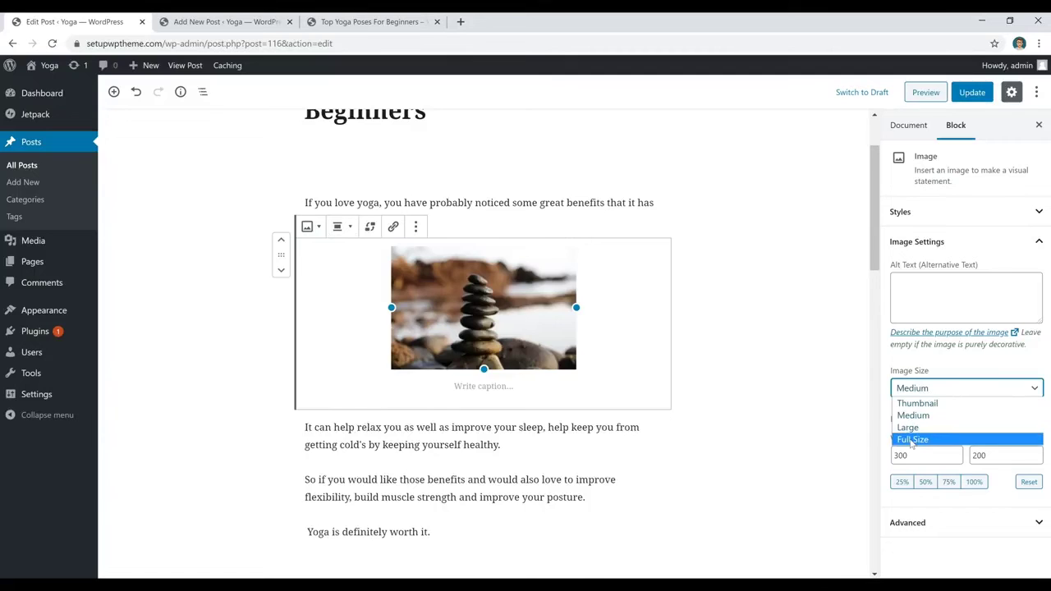
{"action": "left_click", "coordinate": [912, 439]}
{"action": "left_click", "coordinate": [552, 322]}
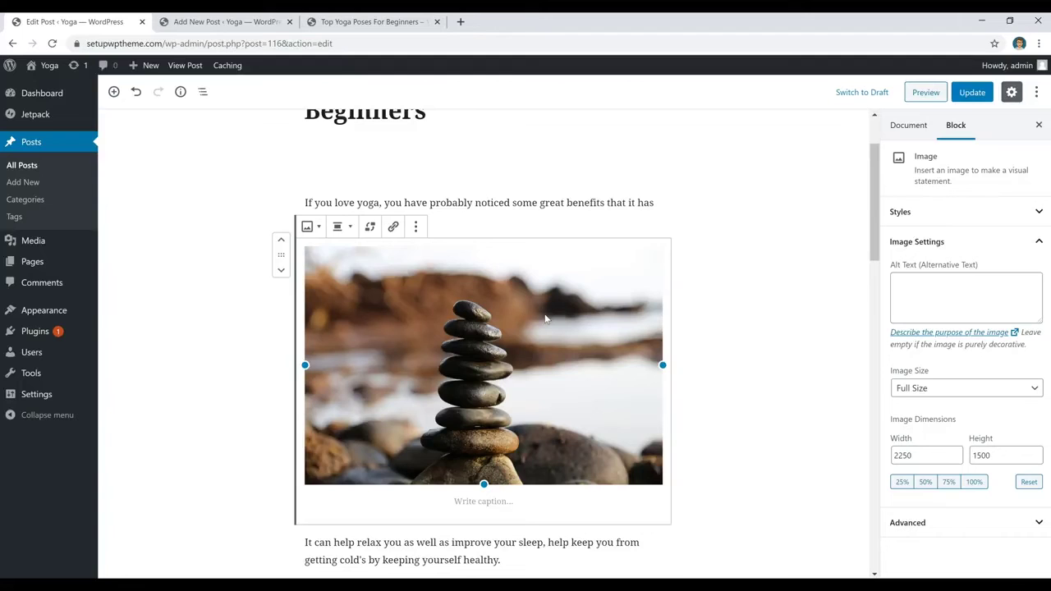
{"action": "key", "text": "BackSpace"}
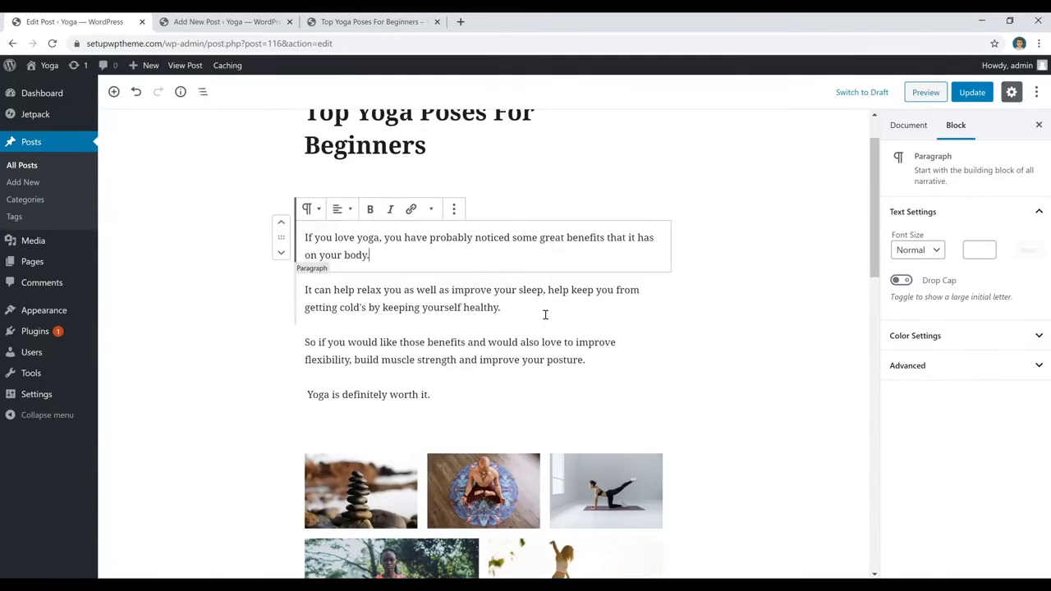
{"action": "scroll", "coordinate": [545, 315], "scroll_direction": "up", "scroll_amount": 1}
{"action": "left_click", "coordinate": [555, 361]}
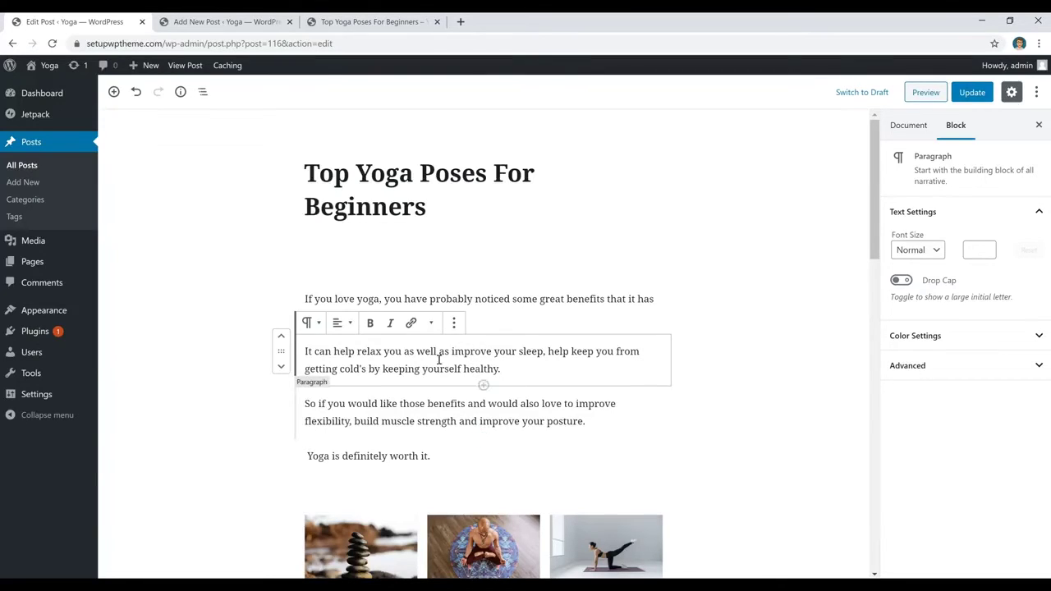
{"action": "left_click", "coordinate": [411, 324]}
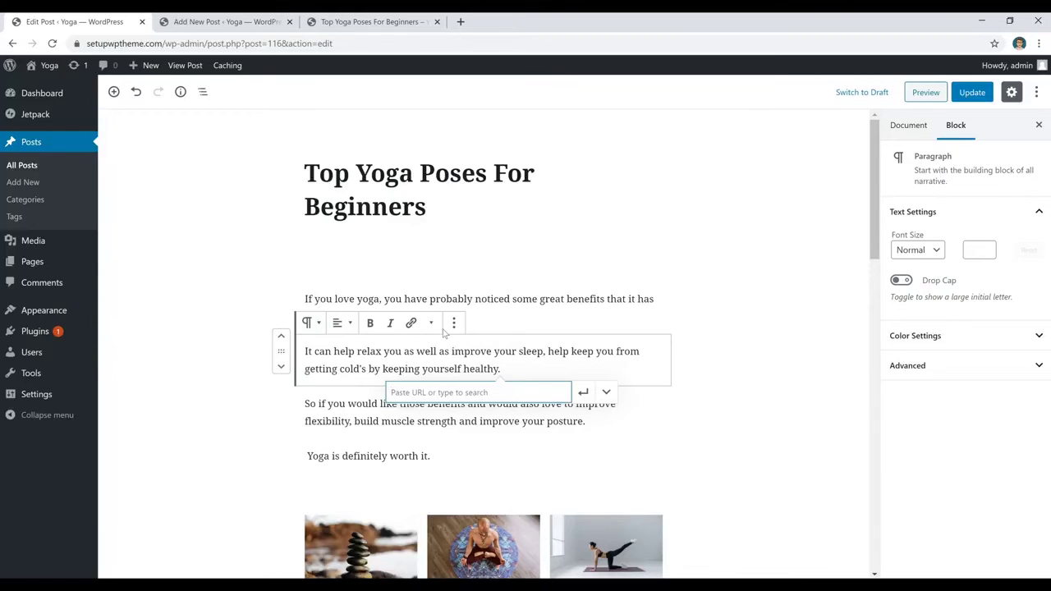
Try a height of 50 pixels on the spacer below the post title and restore its original spacing
{"action": "left_click", "coordinate": [558, 267]}
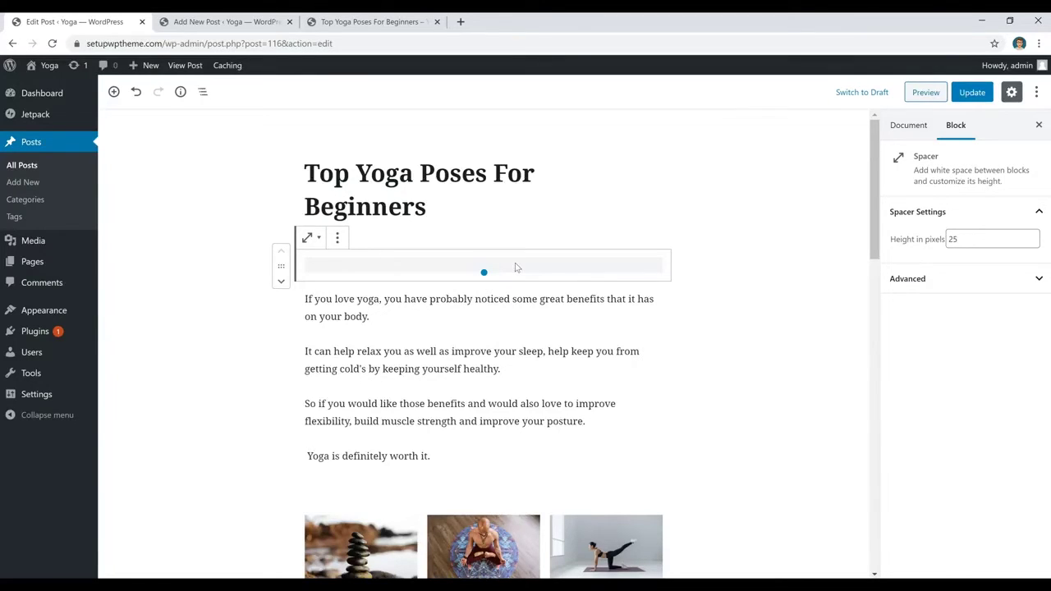
{"action": "left_click_drag", "start_coordinate": [967, 238], "coordinate": [909, 252]}
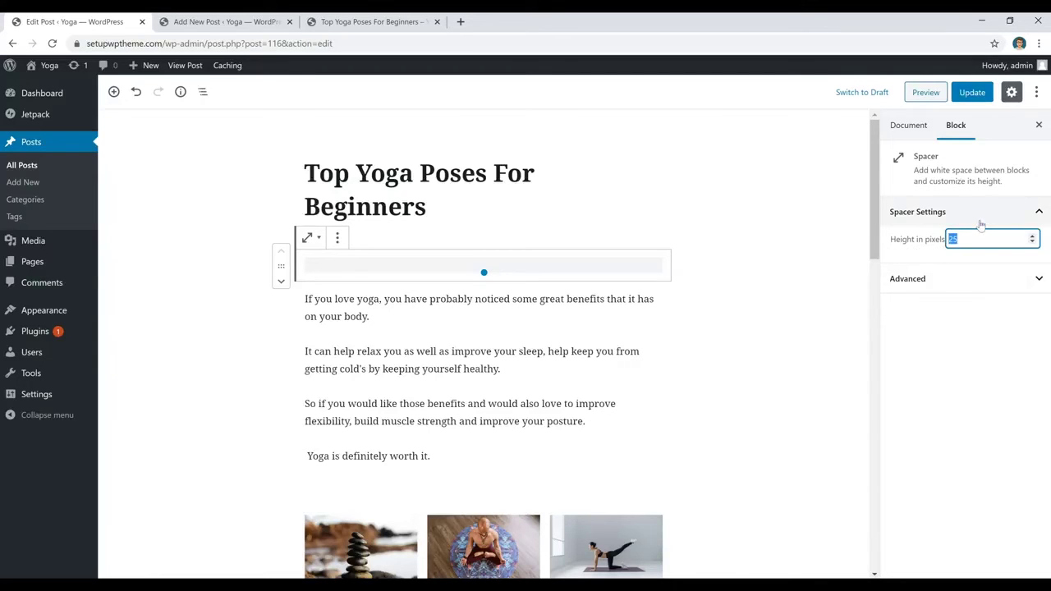
{"action": "type", "text": "50"}
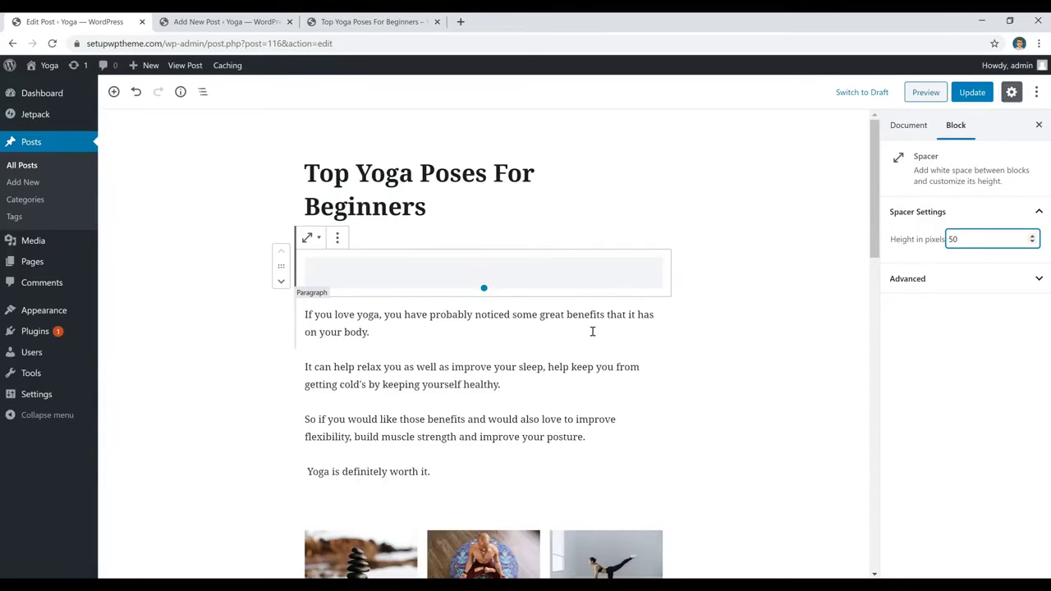
{"action": "left_click_drag", "start_coordinate": [971, 238], "coordinate": [935, 248]}
{"action": "type", "text": "20"}
Try a spacer block directly after the opening paragraph and delete it
{"action": "left_click", "coordinate": [478, 317]}
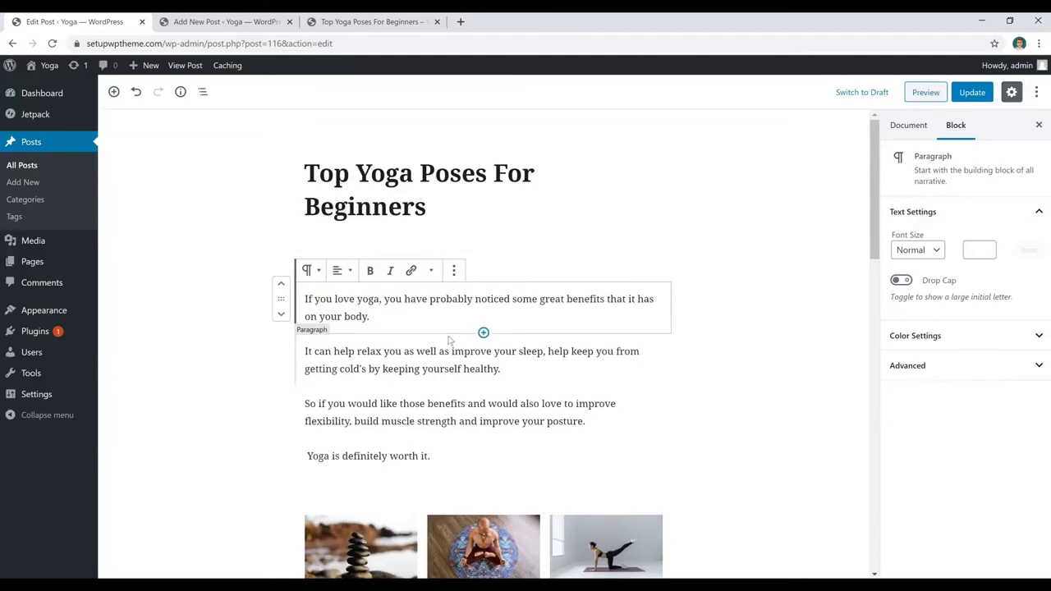
{"action": "left_click", "coordinate": [484, 332]}
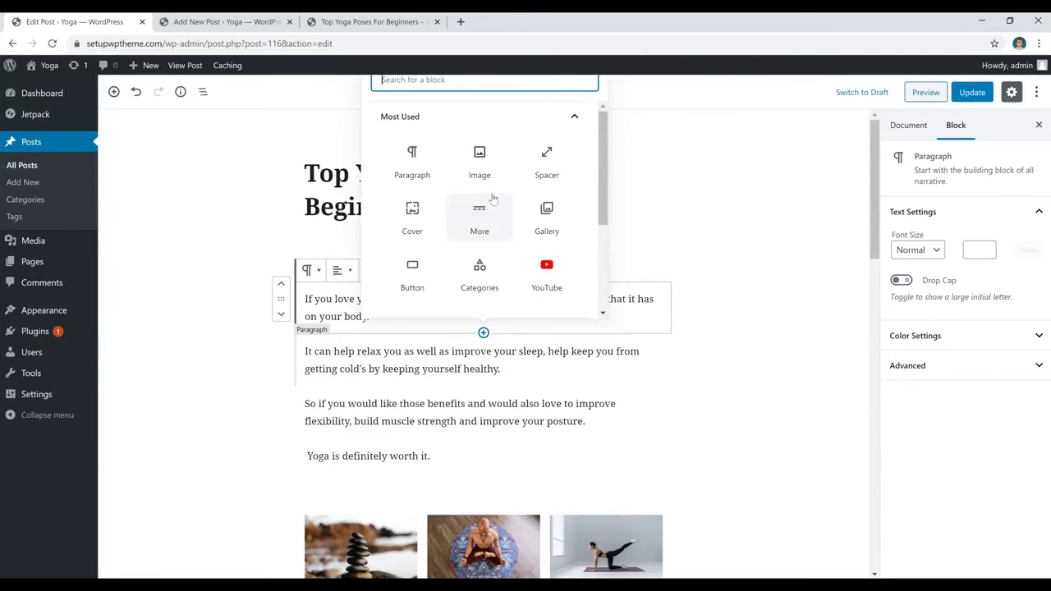
{"action": "type", "text": "spac"}
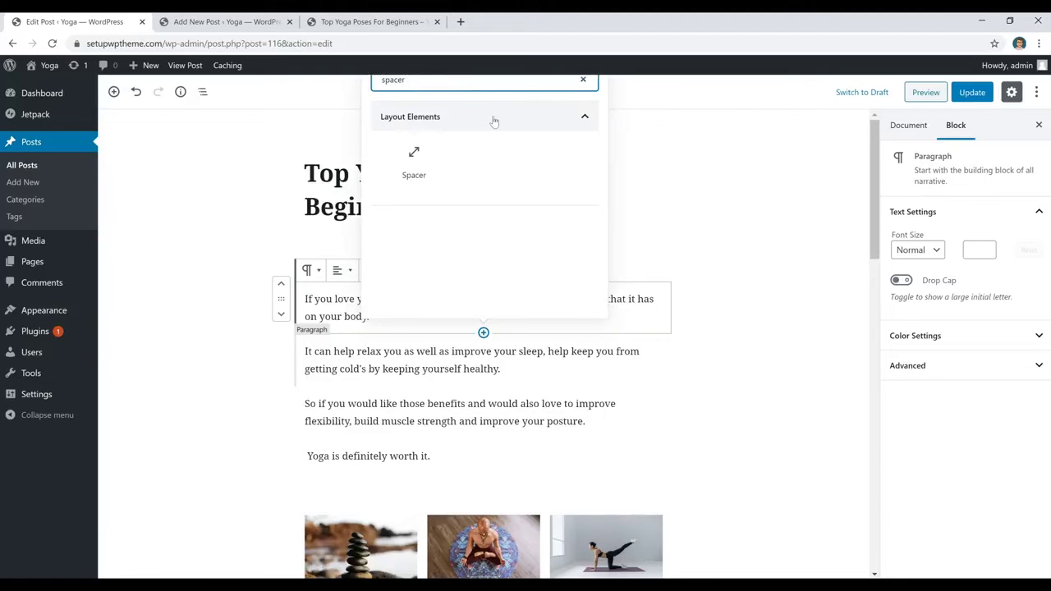
{"action": "type", "text": "er"}
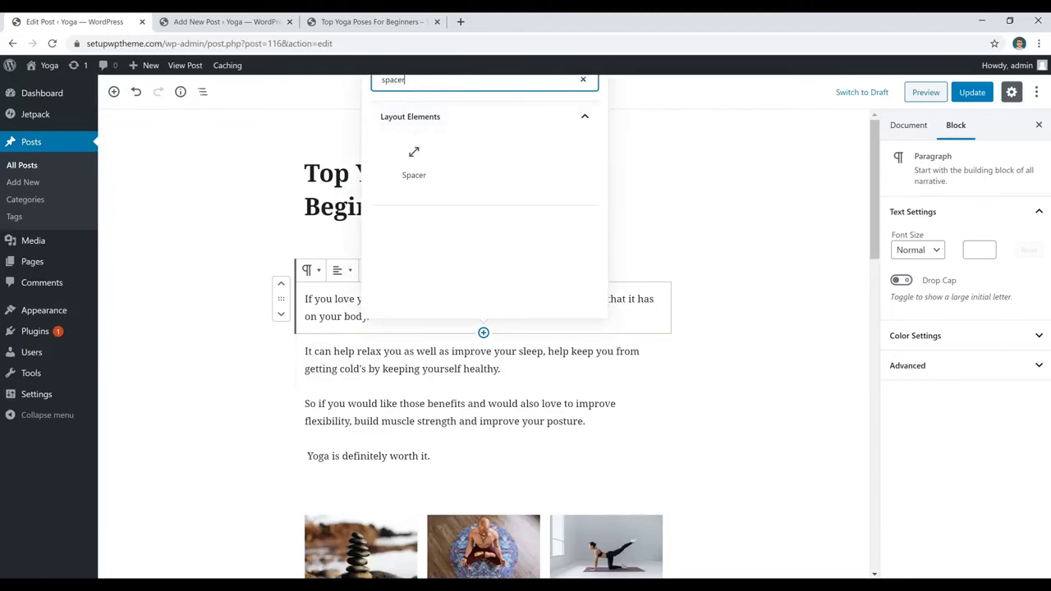
{"action": "left_click", "coordinate": [411, 164]}
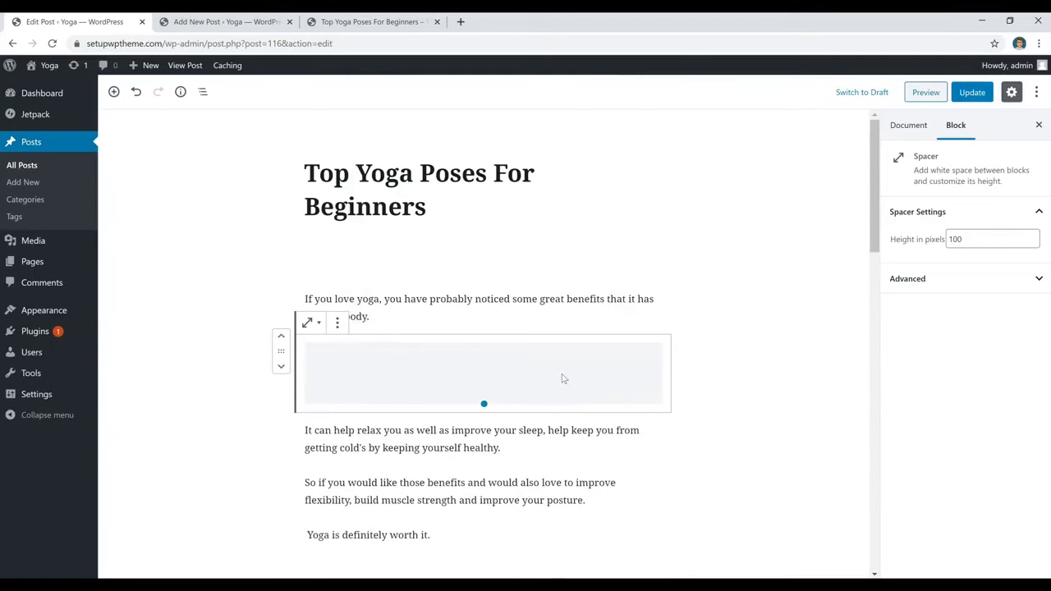
{"action": "key", "text": "Delete"}
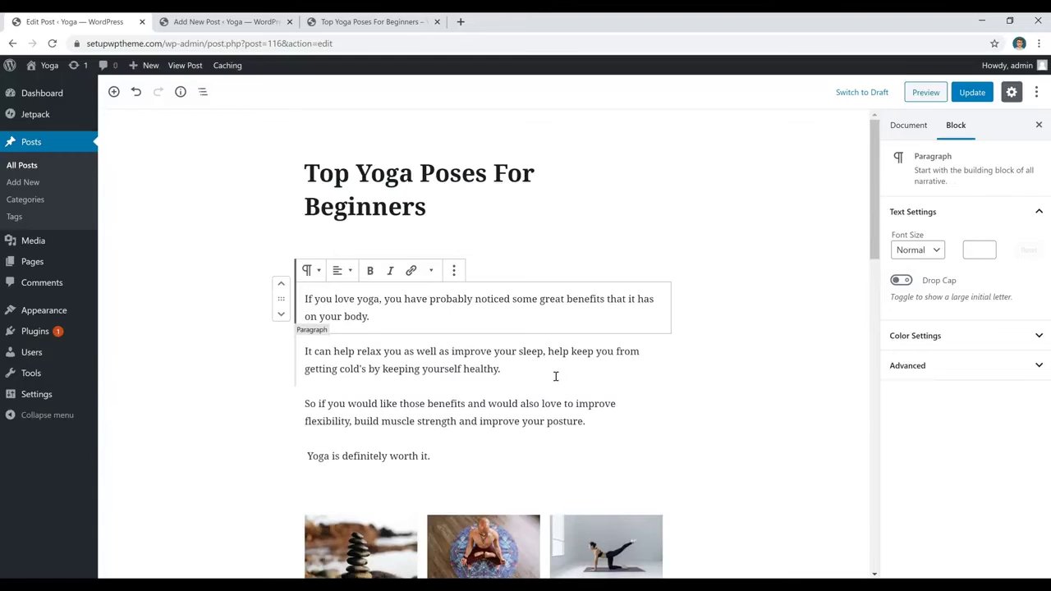
Insert an empty gallery block below the line "Yoga is definitely worth it."
{"action": "scroll", "coordinate": [556, 376], "scroll_direction": "down", "scroll_amount": 3}
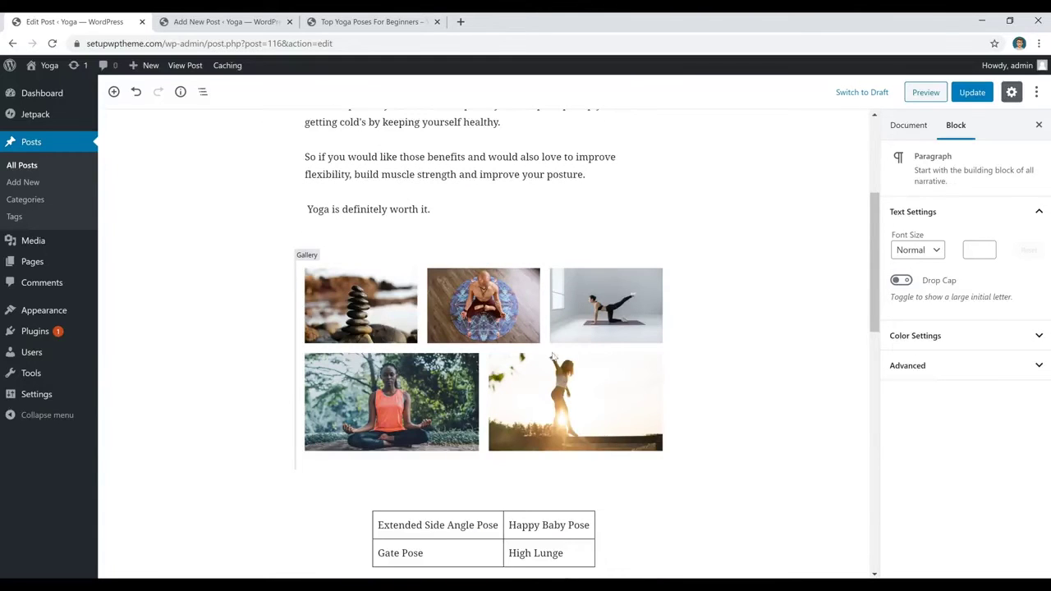
{"action": "left_click", "coordinate": [485, 337]}
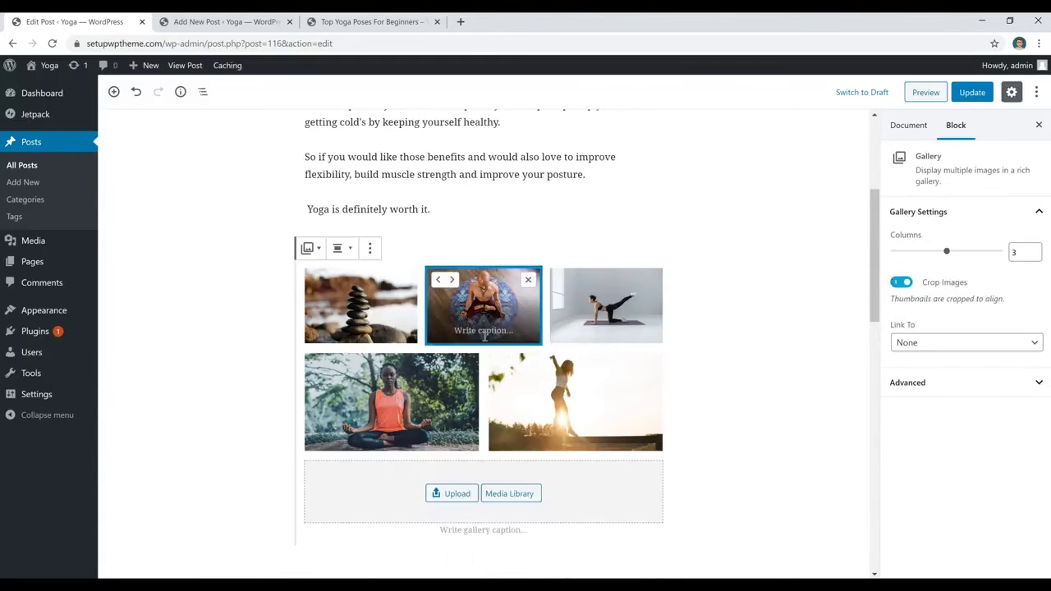
{"action": "left_click", "coordinate": [458, 214]}
{"action": "key", "text": "Return"}
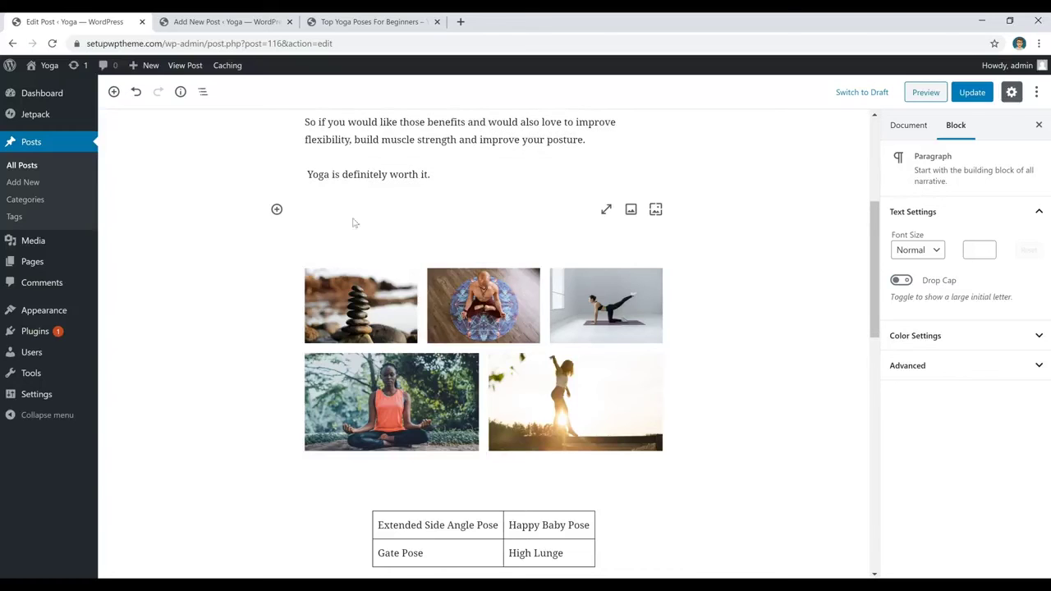
{"action": "left_click", "coordinate": [277, 211]}
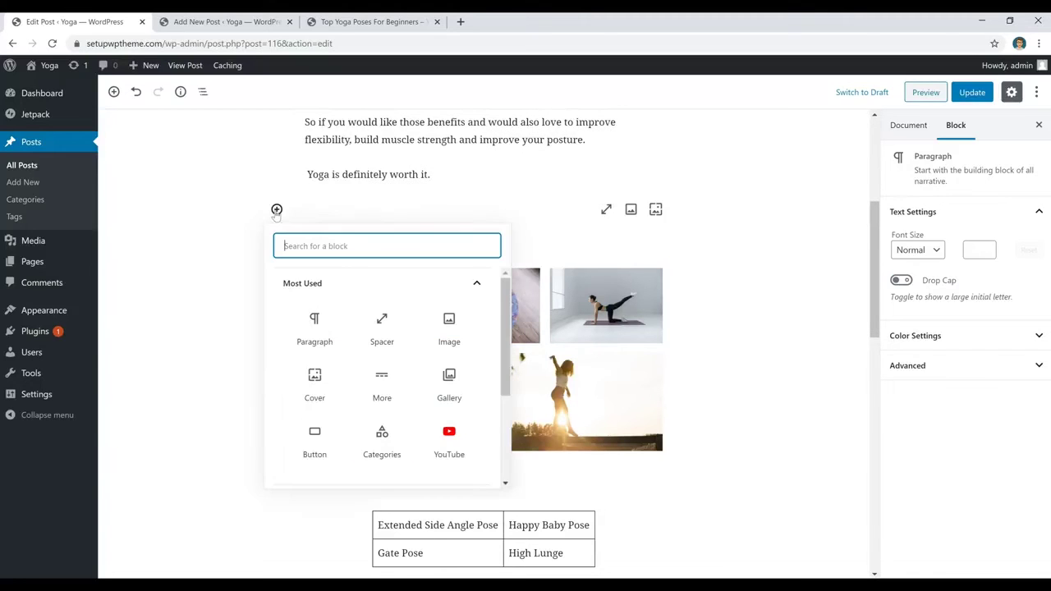
{"action": "left_click", "coordinate": [452, 392]}
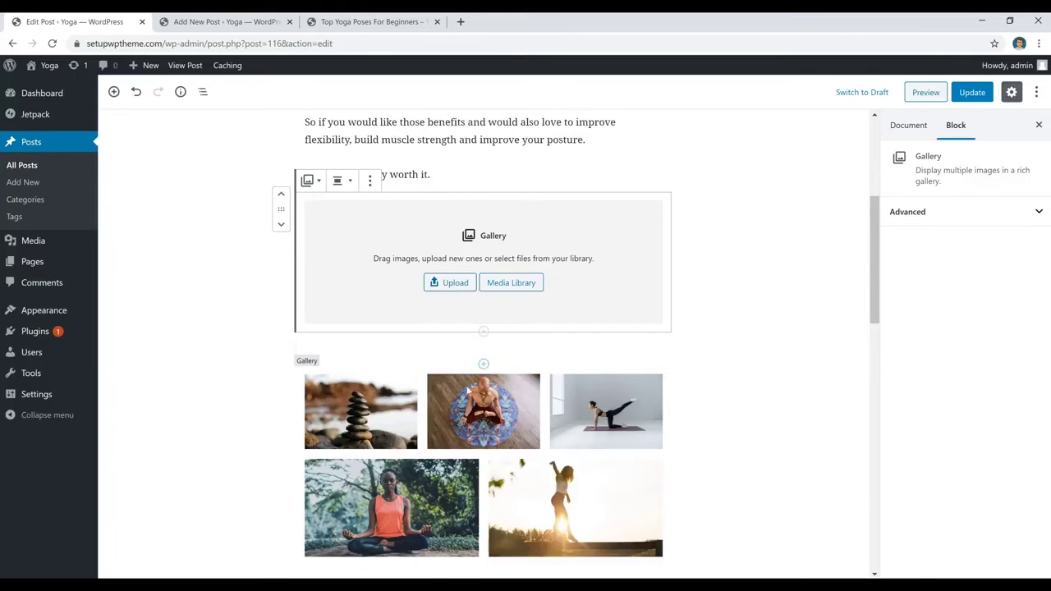
Insert a table with 2 columns and 2 rows below the yoga pose table and try placing the cursor in its cells
{"action": "scroll", "coordinate": [485, 366], "scroll_direction": "down", "scroll_amount": 3}
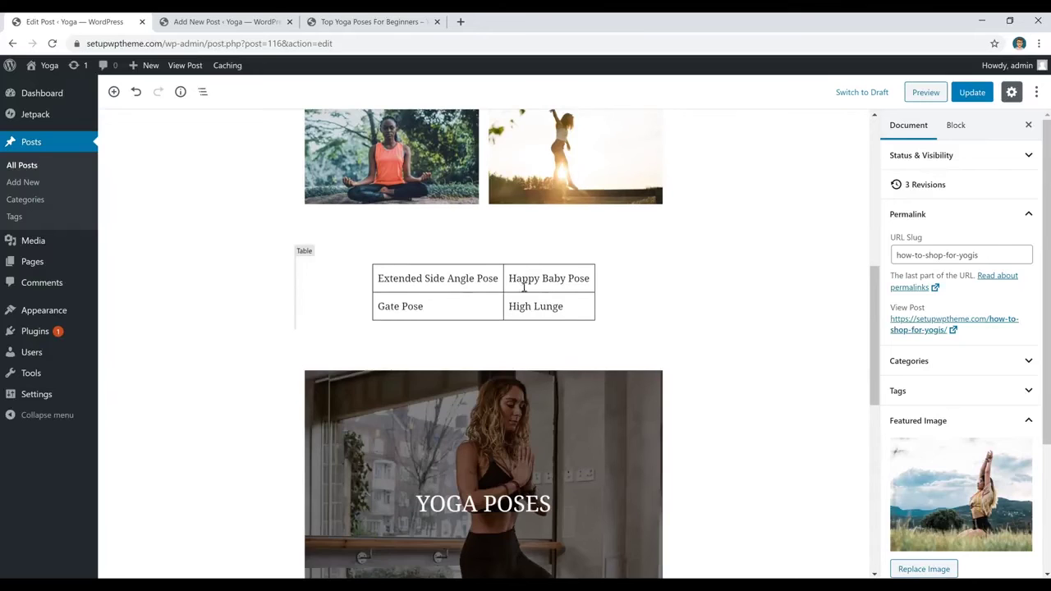
{"action": "left_click", "coordinate": [483, 327]}
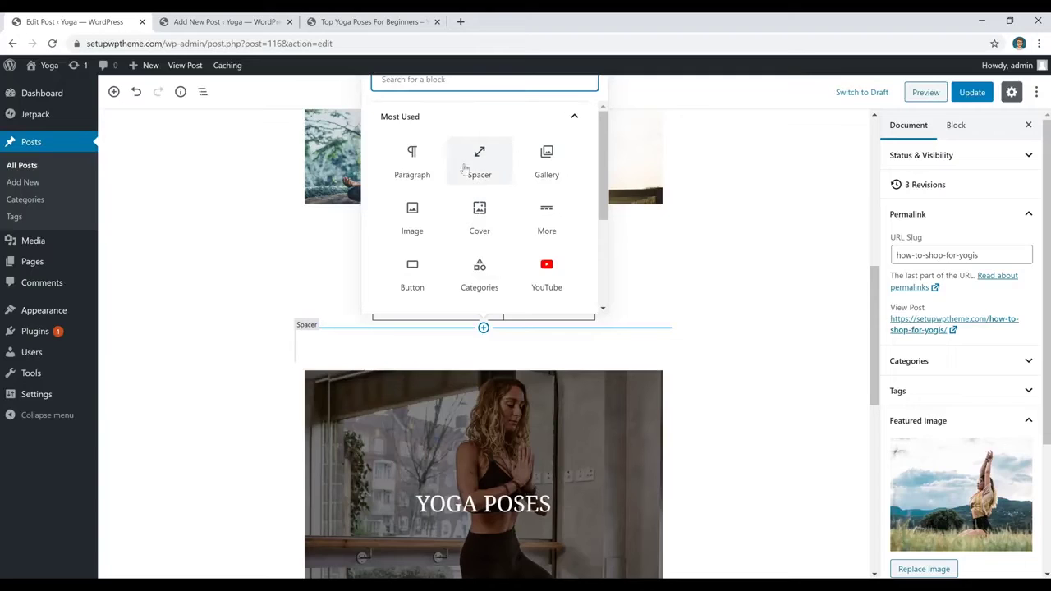
{"action": "type", "text": "table"}
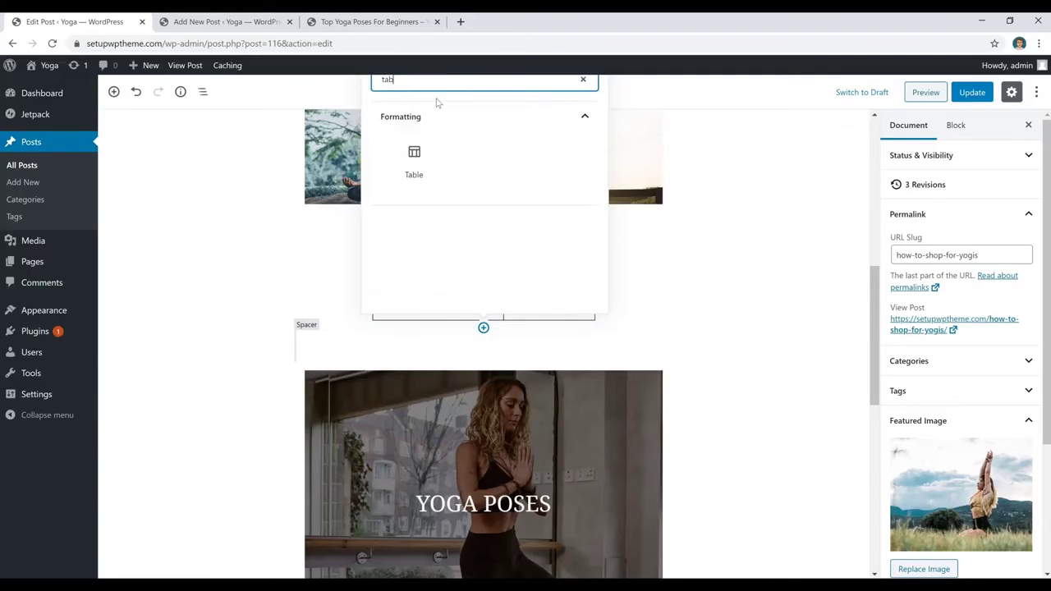
{"action": "left_click", "coordinate": [430, 162]}
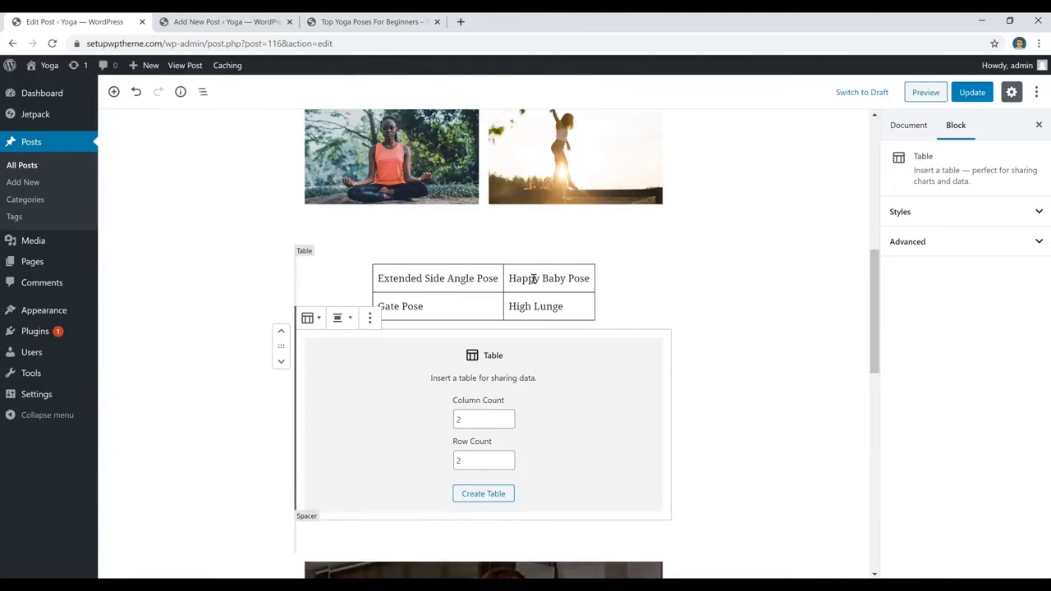
{"action": "left_click", "coordinate": [485, 499]}
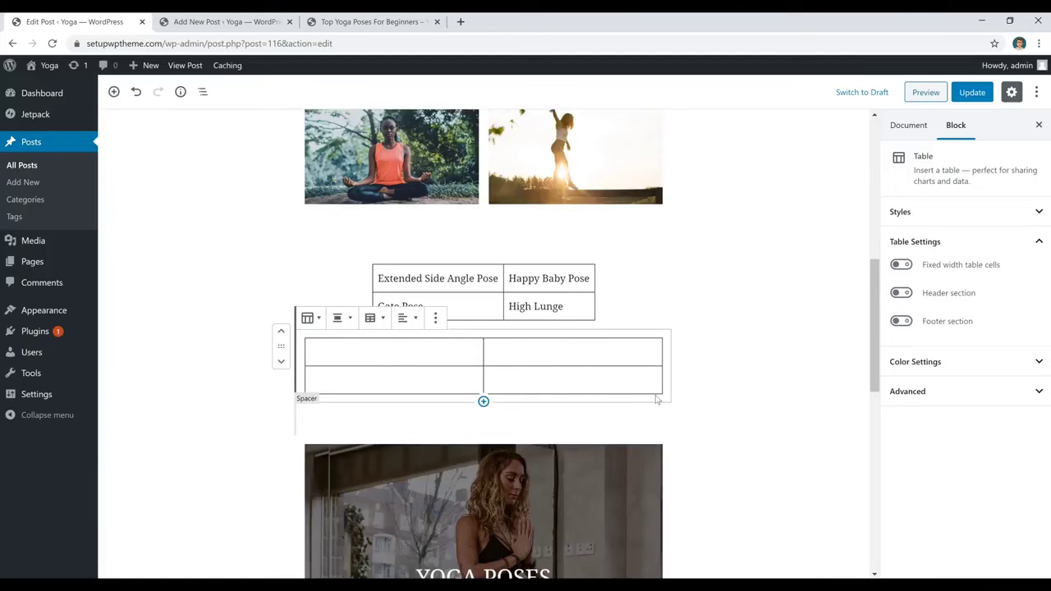
{"action": "left_click", "coordinate": [394, 352]}
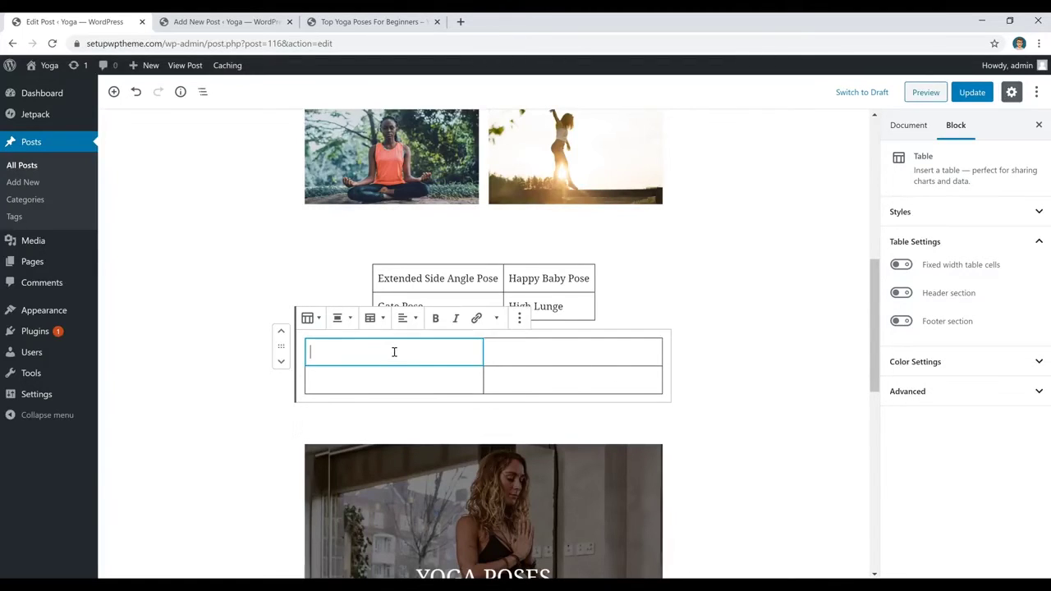
{"action": "left_click", "coordinate": [531, 357]}
{"action": "left_click", "coordinate": [458, 378]}
{"action": "left_click", "coordinate": [504, 379]}
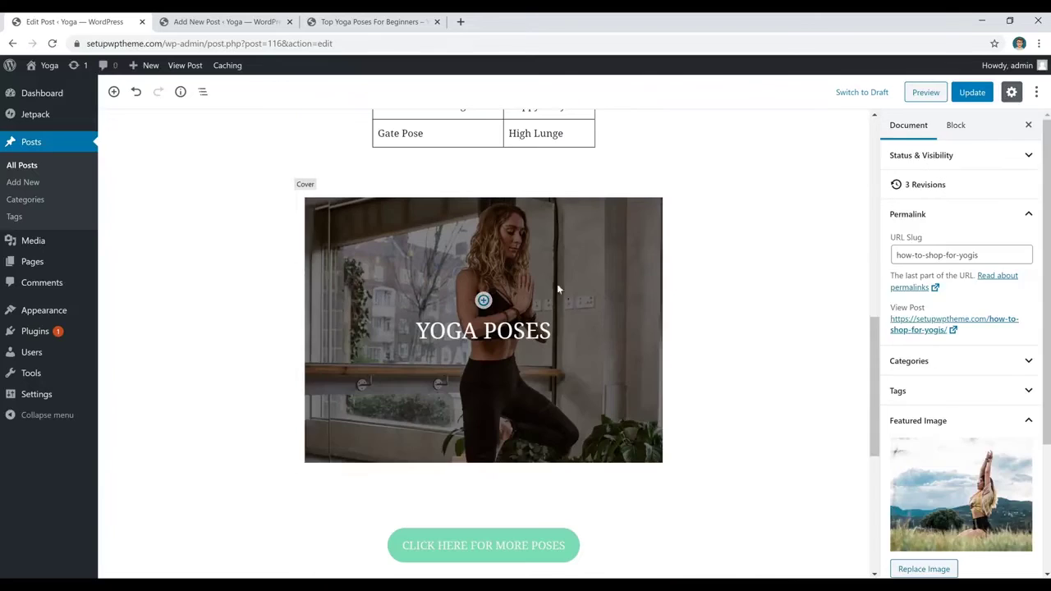
Insert a cover block below the YOGA POSES cover and upload pexels-photo-1882003 from the Desktop into it
{"action": "left_click", "coordinate": [566, 257]}
{"action": "left_click", "coordinate": [711, 282]}
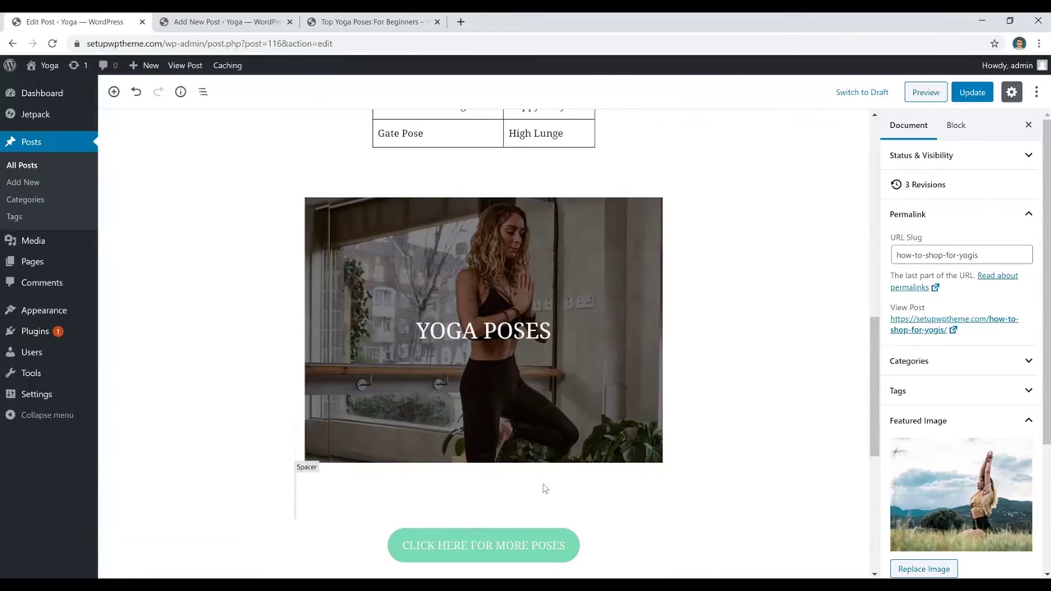
{"action": "left_click", "coordinate": [483, 471]}
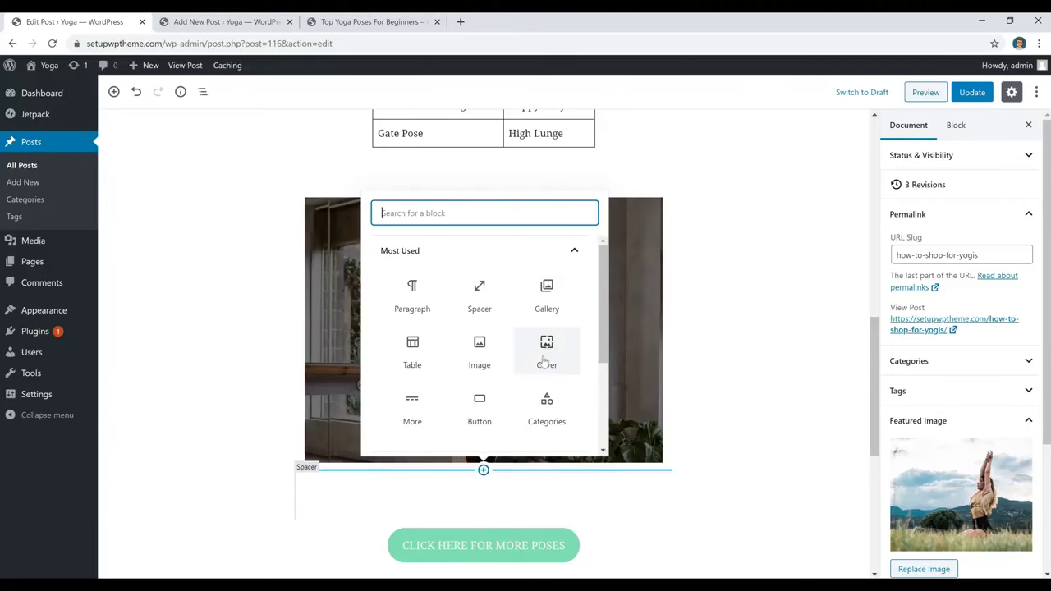
{"action": "type", "text": "cover"}
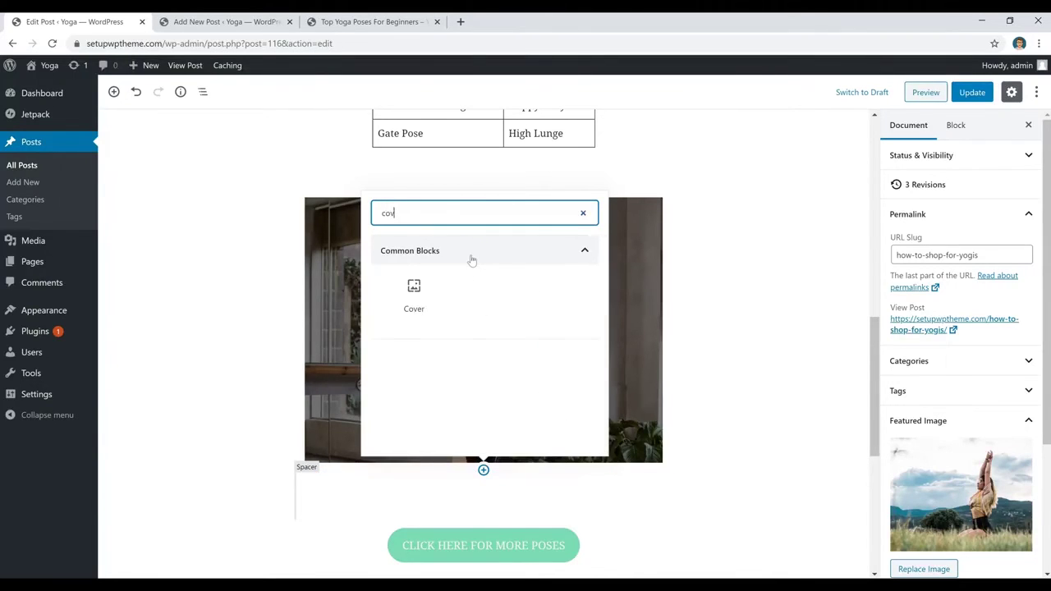
{"action": "left_click", "coordinate": [422, 297]}
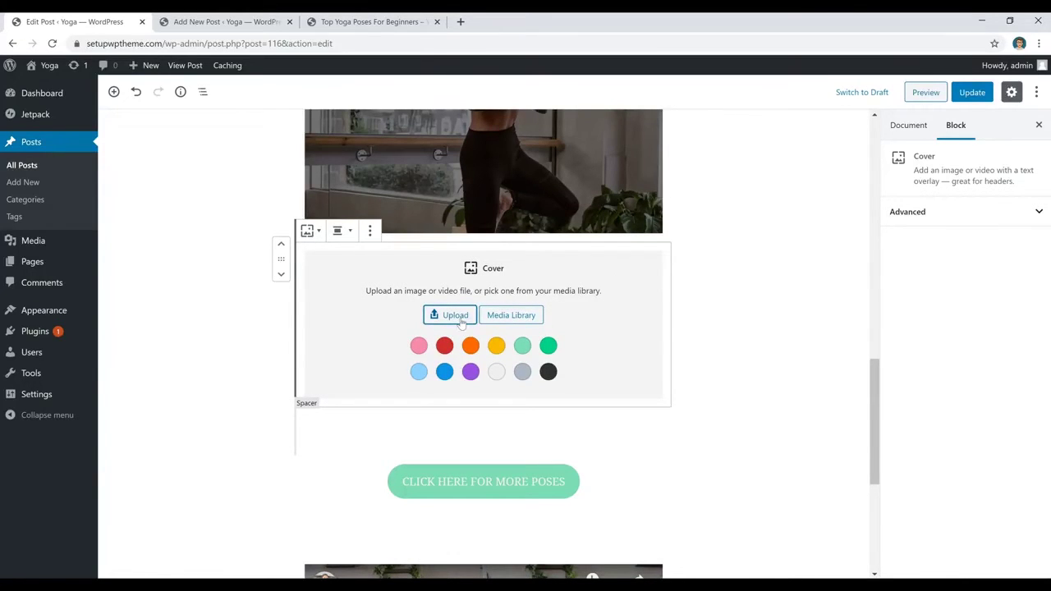
{"action": "left_click", "coordinate": [462, 323]}
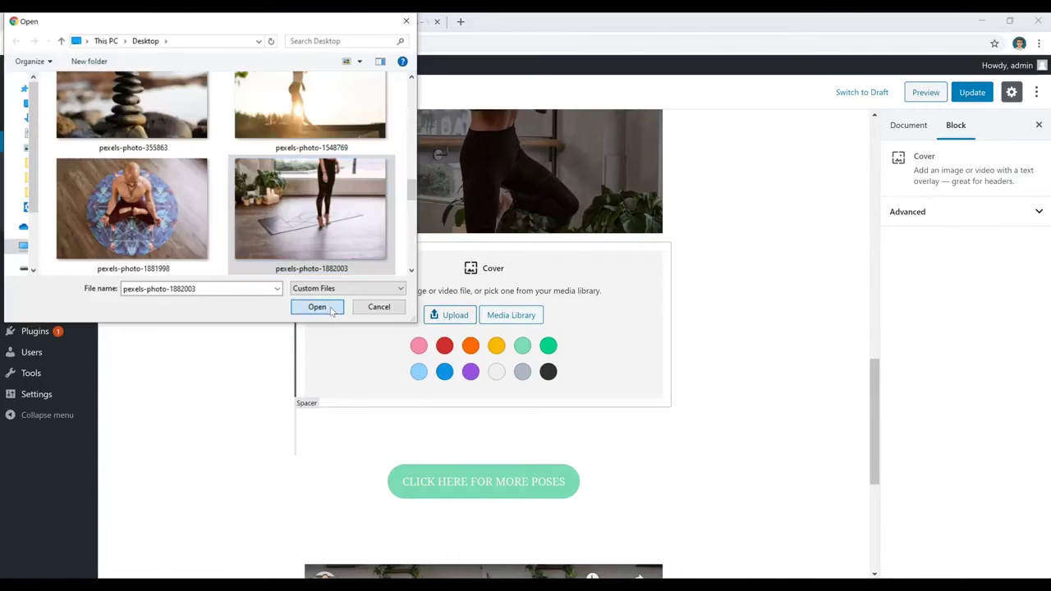
{"action": "left_click", "coordinate": [331, 309]}
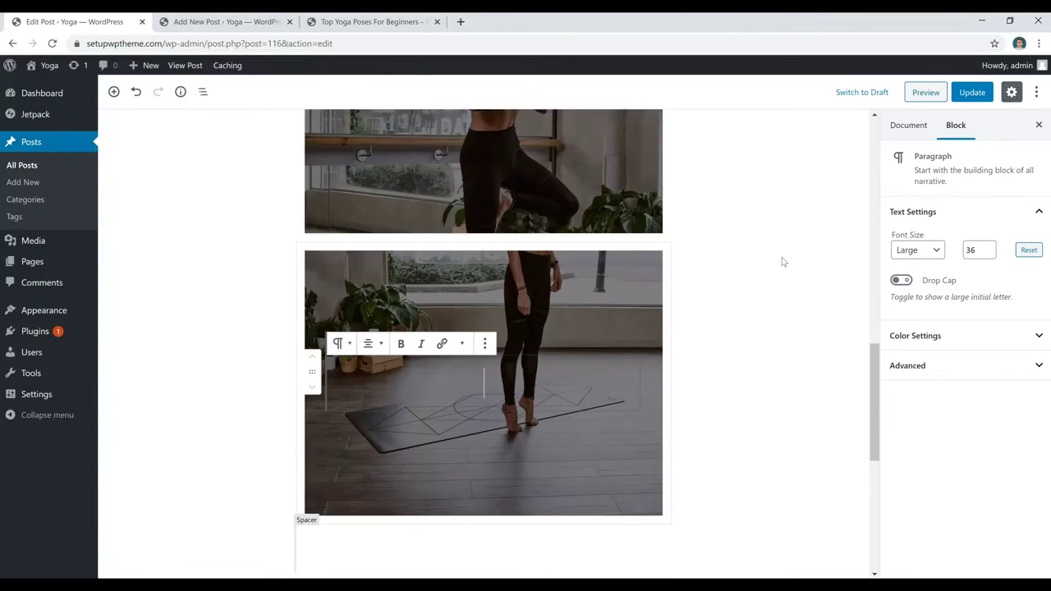
Insert a button block below "CLICK HERE FOR MORE POSES", label it "fhdffdhdh" and try adjusting its border radius
{"action": "scroll", "coordinate": [739, 255], "scroll_direction": "down", "scroll_amount": 3}
{"action": "left_click", "coordinate": [613, 244]}
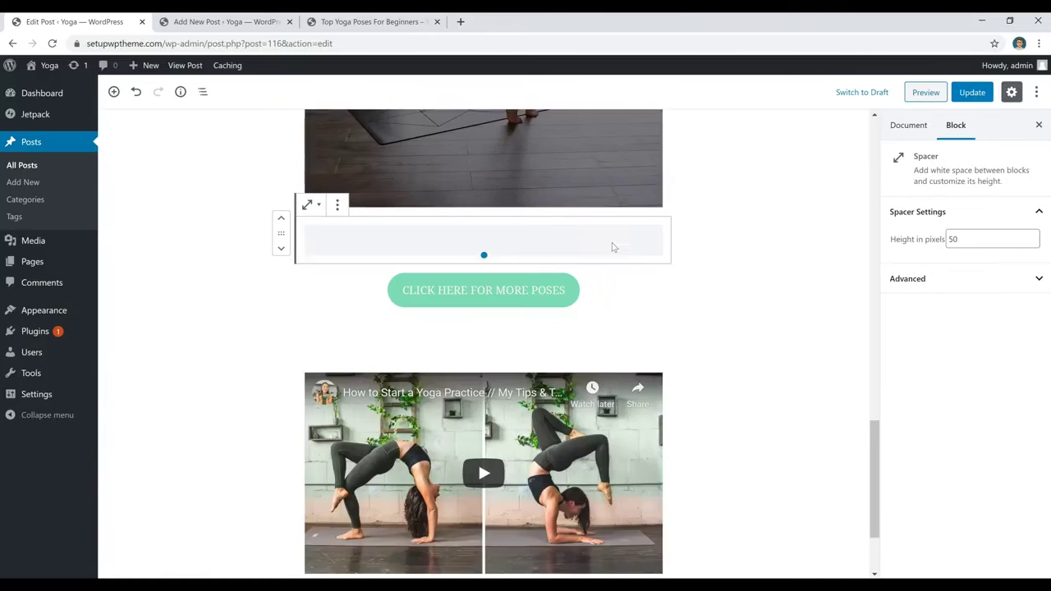
{"action": "left_click", "coordinate": [566, 291]}
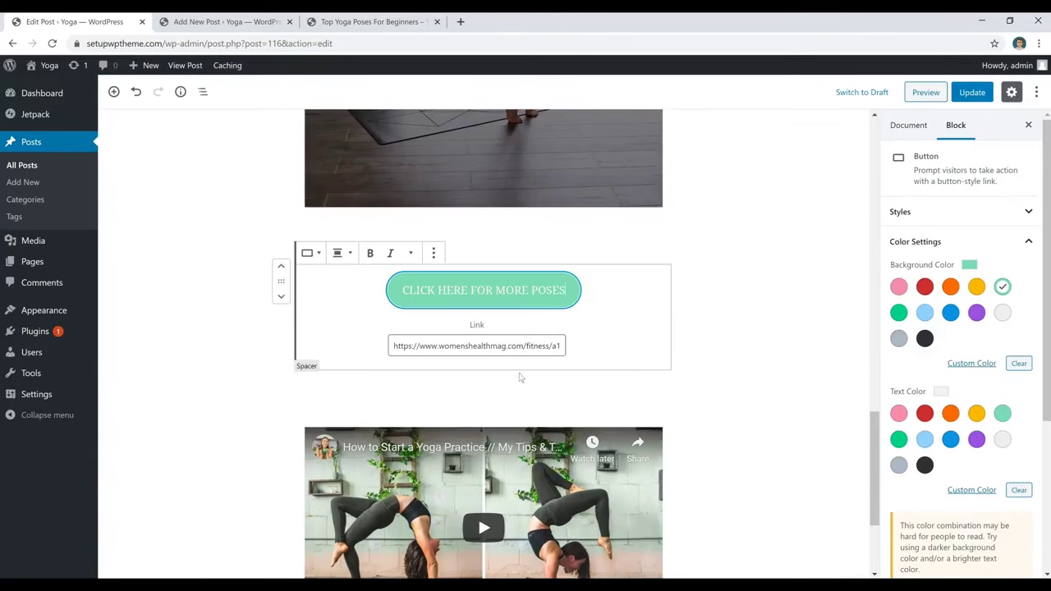
{"action": "left_click", "coordinate": [484, 370]}
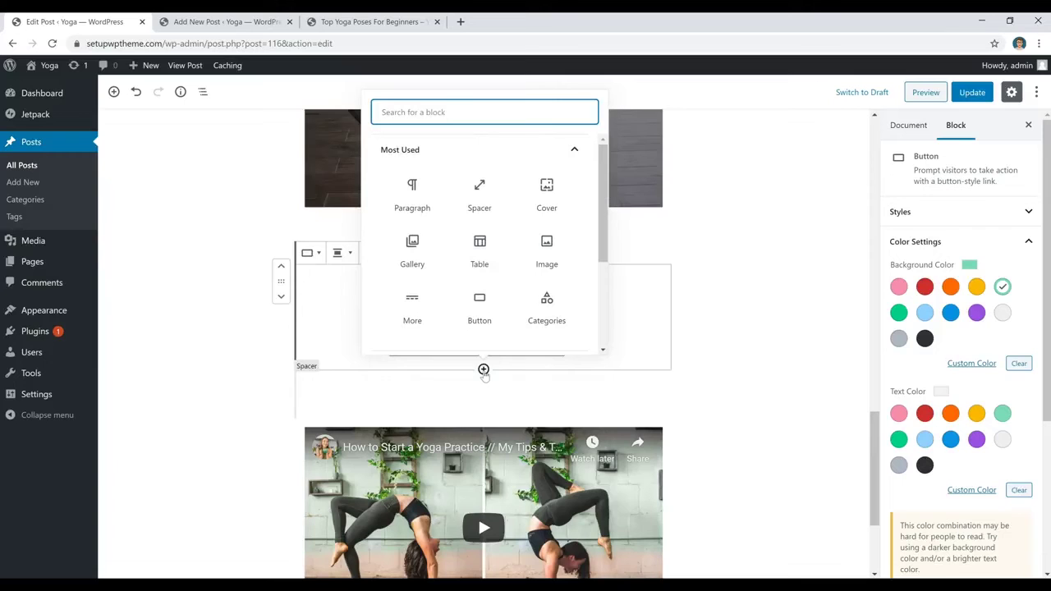
{"action": "left_click", "coordinate": [479, 312]}
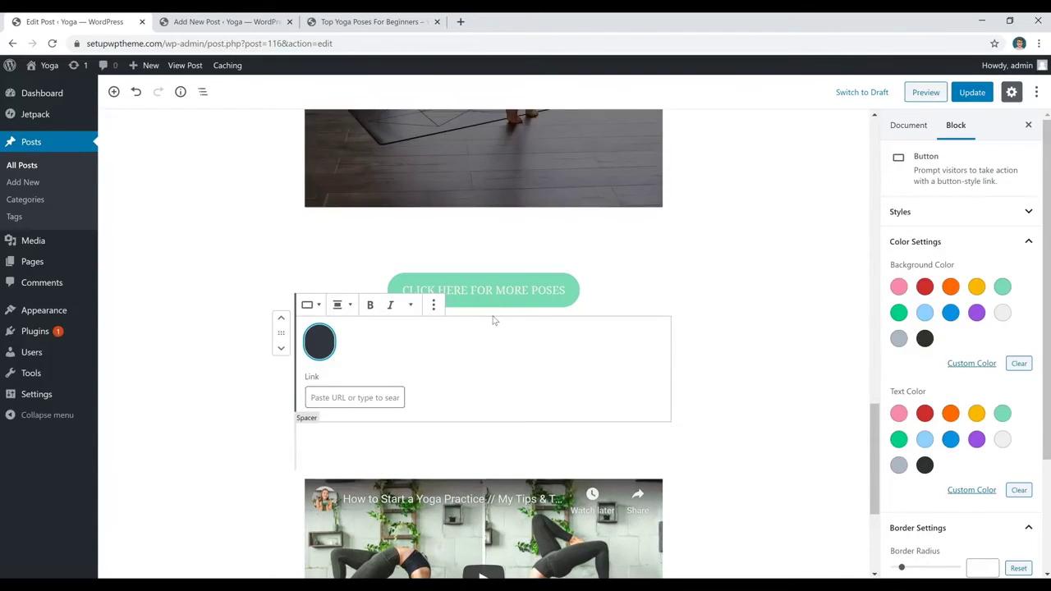
{"action": "type", "text": "fhdffdhdh"}
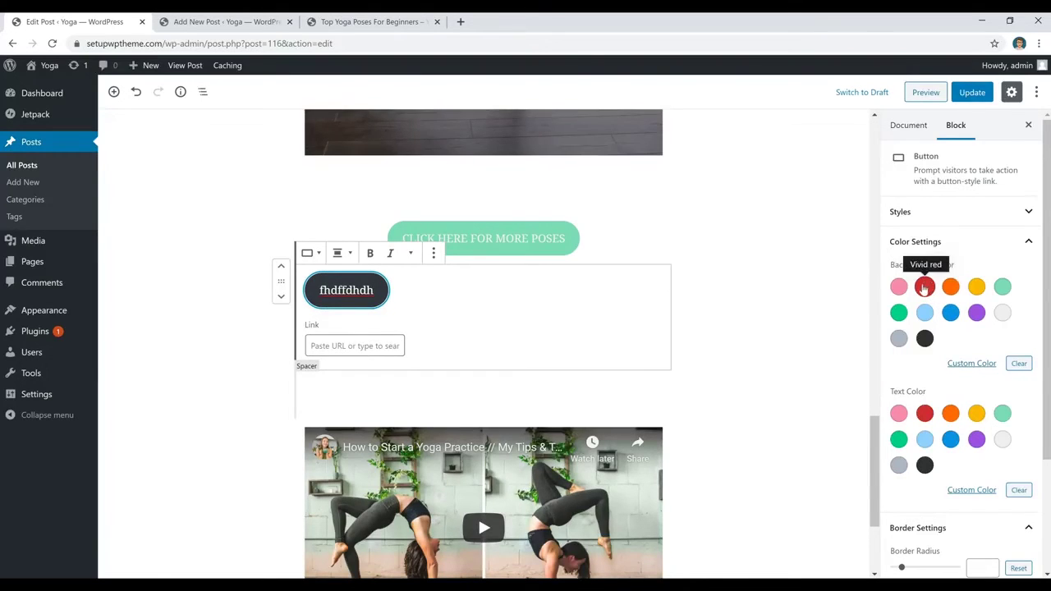
{"action": "scroll", "coordinate": [924, 288], "scroll_direction": "down", "scroll_amount": 3}
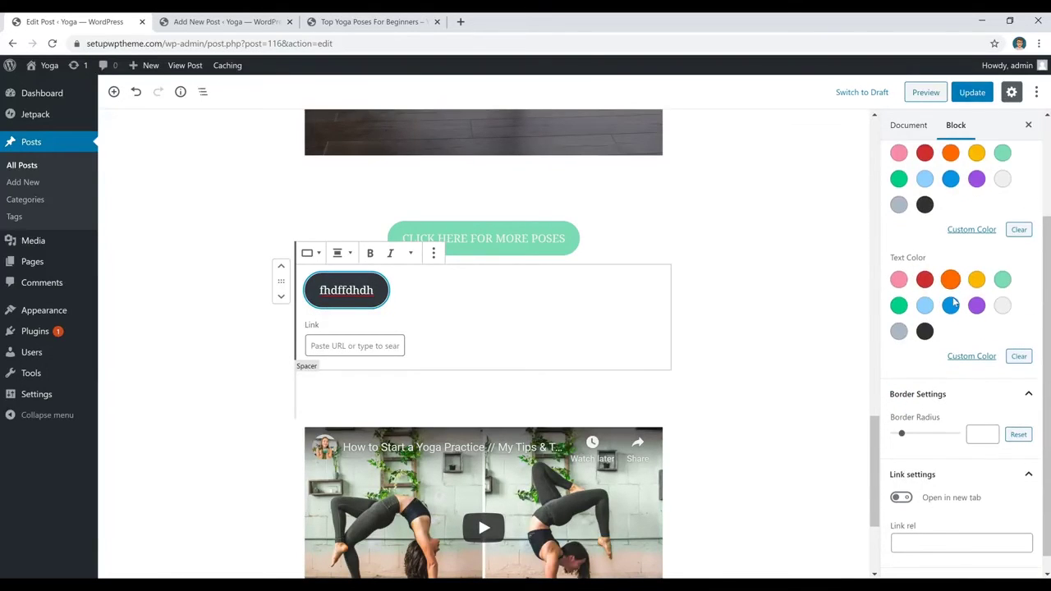
{"action": "mouse_move", "coordinate": [903, 417]}
{"action": "left_mouse_down"}
{"action": "mouse_move", "coordinate": [952, 418]}
{"action": "mouse_move", "coordinate": [885, 428]}
{"action": "mouse_move", "coordinate": [909, 425]}
{"action": "left_mouse_up"}
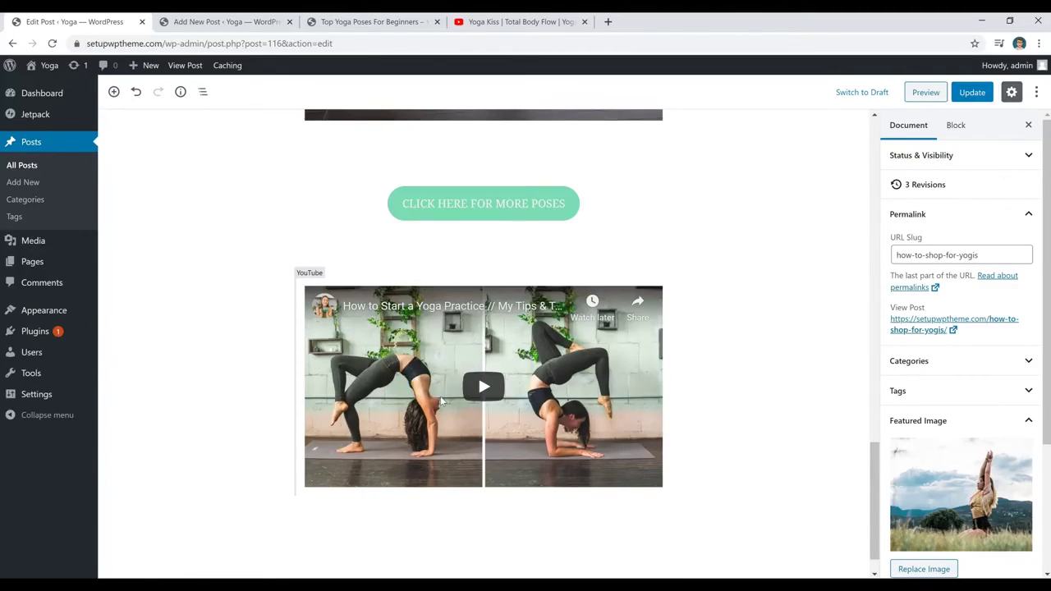
Copy the web address of the YouTube video "Yoga Kiss | Total Body Flow" and return to the post being edited
{"action": "left_click", "coordinate": [528, 25]}
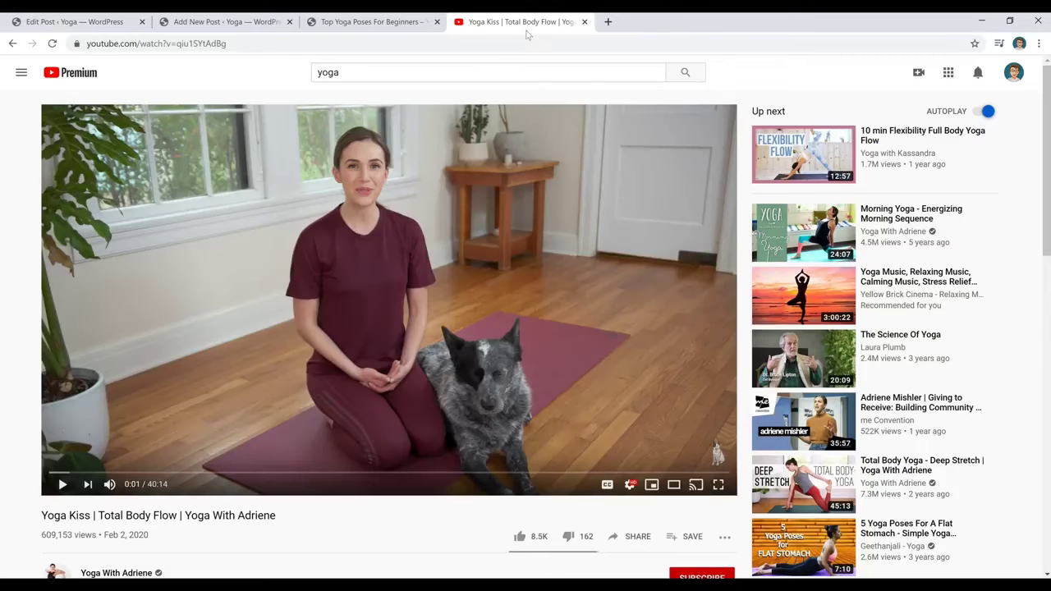
{"action": "left_click", "coordinate": [369, 41]}
{"action": "key", "text": "ctrl+c"}
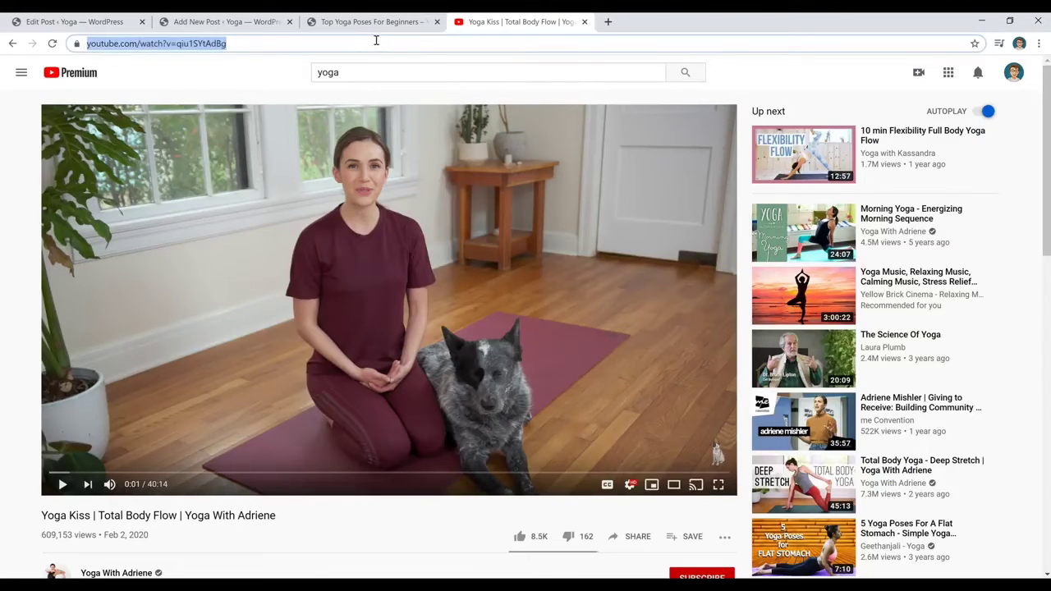
{"action": "left_click", "coordinate": [107, 22]}
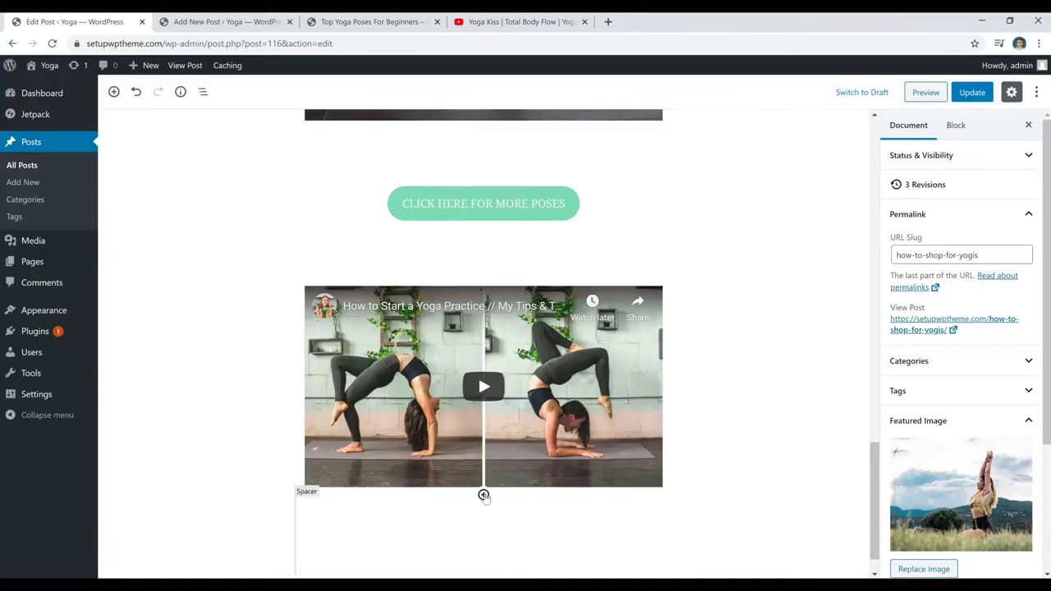
Insert a YouTube block below the "How to Start a Yoga Practice" video and embed the copied video link in it
{"action": "left_click", "coordinate": [484, 494]}
{"action": "scroll", "coordinate": [528, 386], "scroll_direction": "down", "scroll_amount": 3}
{"action": "scroll", "coordinate": [509, 353], "scroll_direction": "up", "scroll_amount": 3}
{"action": "type", "text": "you"}
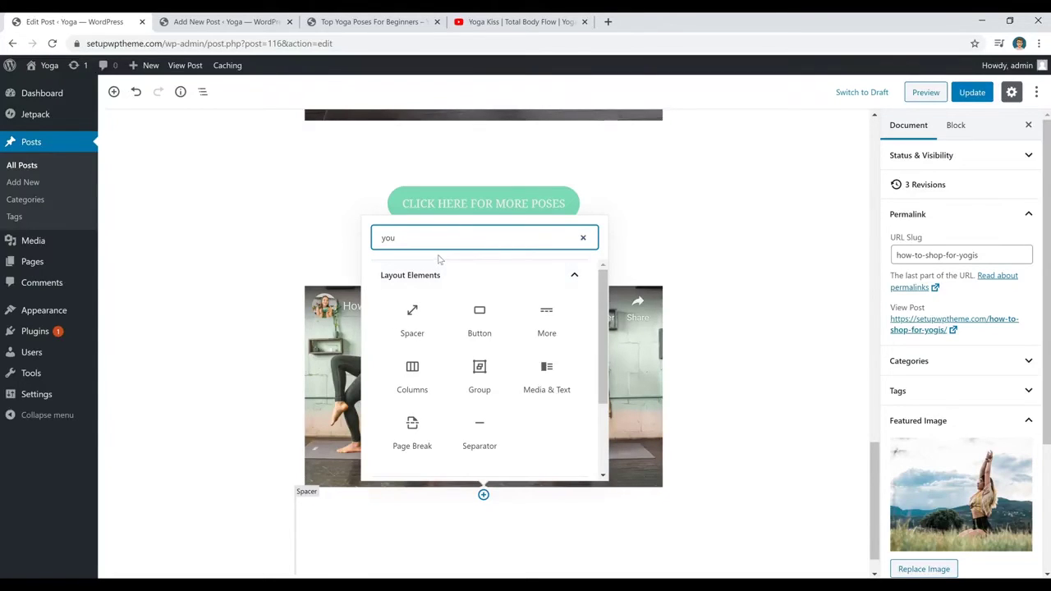
{"action": "type", "text": "tub"}
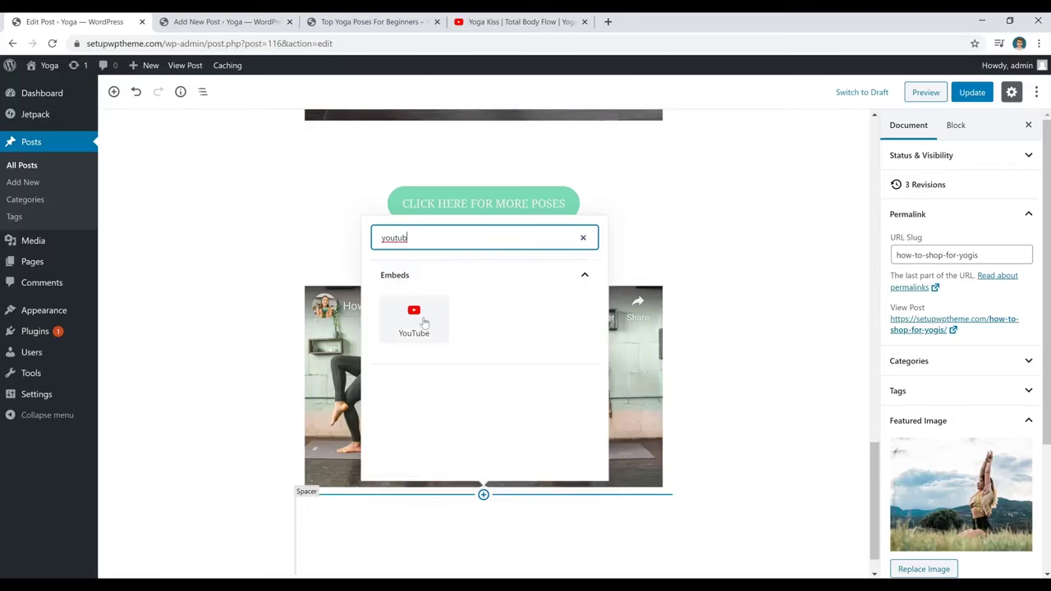
{"action": "left_click", "coordinate": [425, 325]}
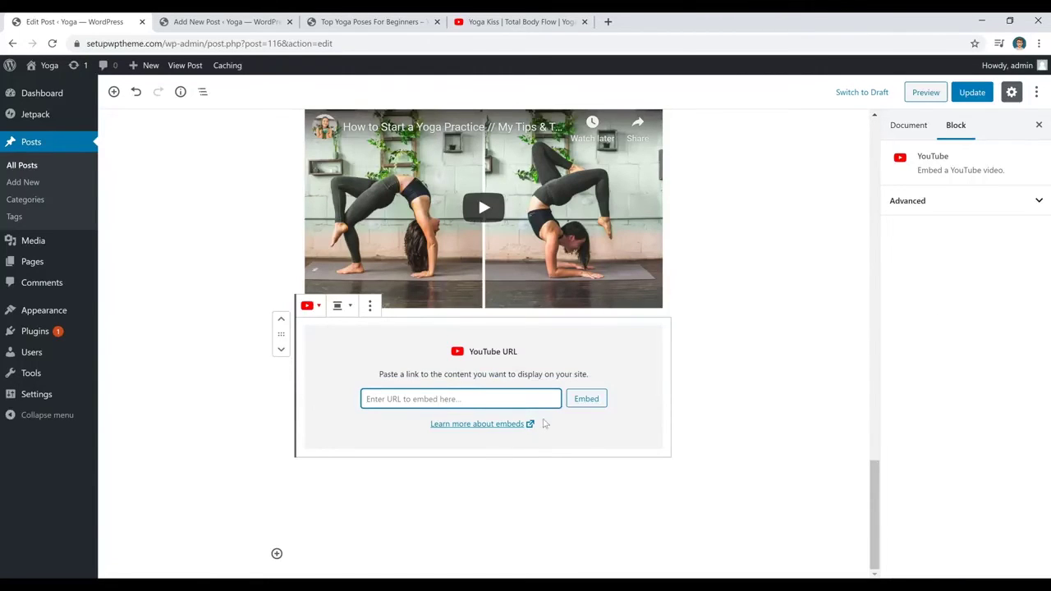
{"action": "key", "text": "ctrl+v"}
{"action": "left_click", "coordinate": [585, 400]}
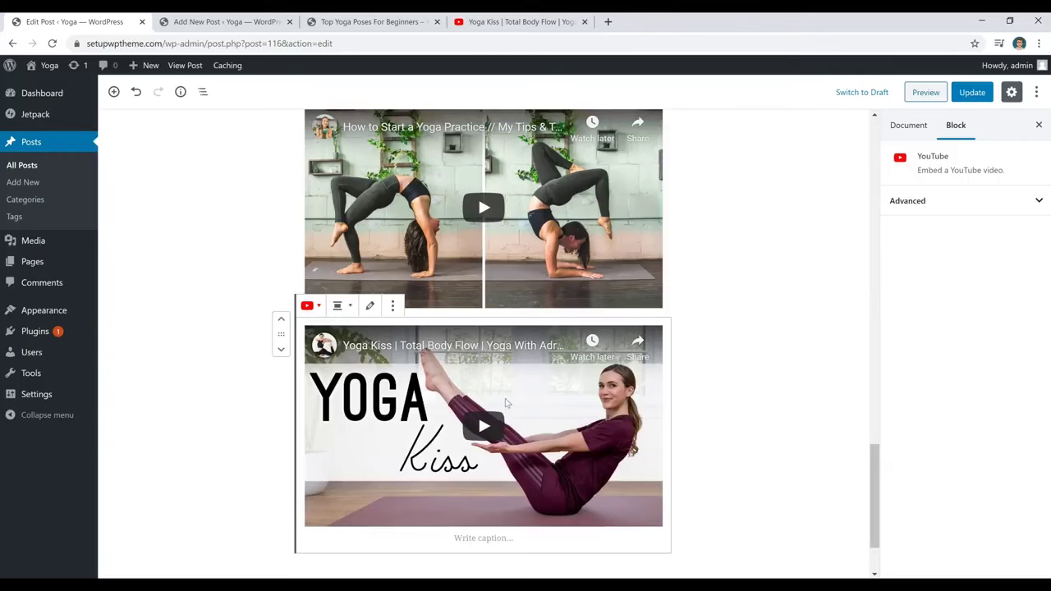
Align the embedded Yoga Kiss video to the center and deselect the block
{"action": "left_click", "coordinate": [340, 305]}
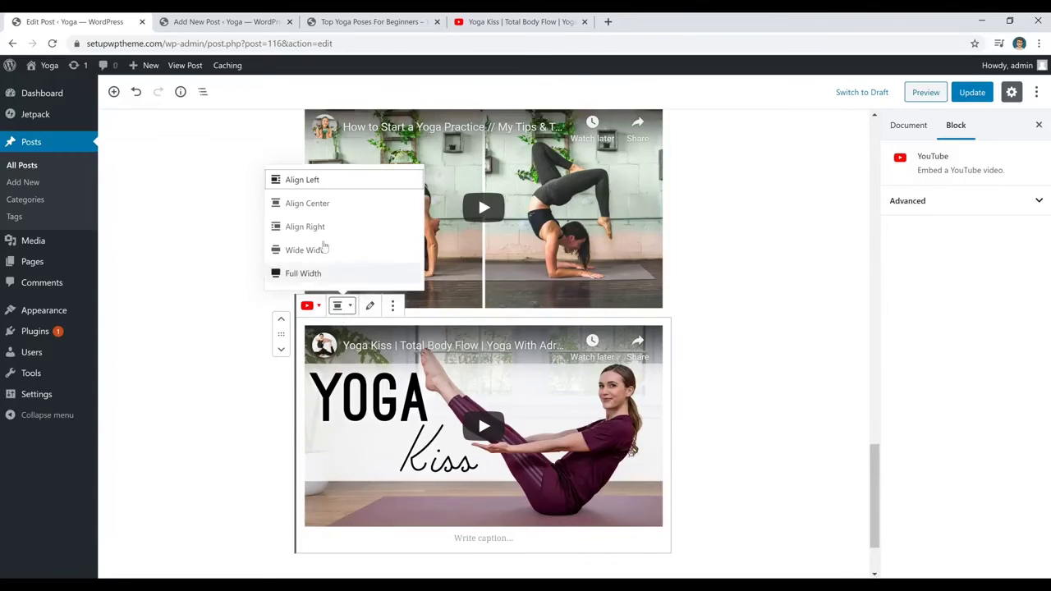
{"action": "left_click", "coordinate": [361, 206]}
{"action": "left_click", "coordinate": [708, 349]}
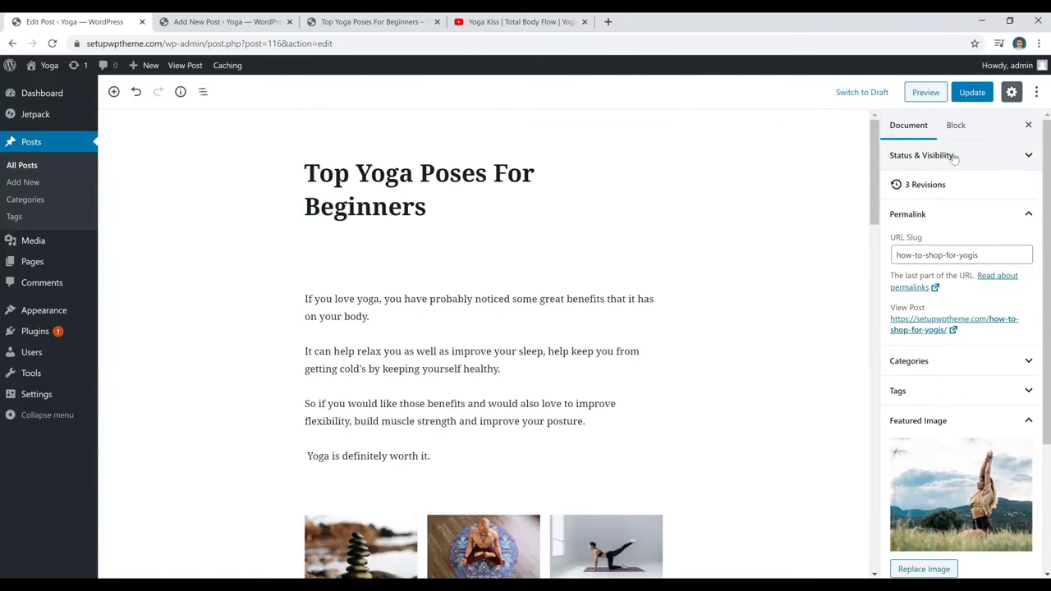
Look through the post's categories and the form for adding a new category
{"action": "scroll", "coordinate": [946, 170], "scroll_direction": "down", "scroll_amount": 2}
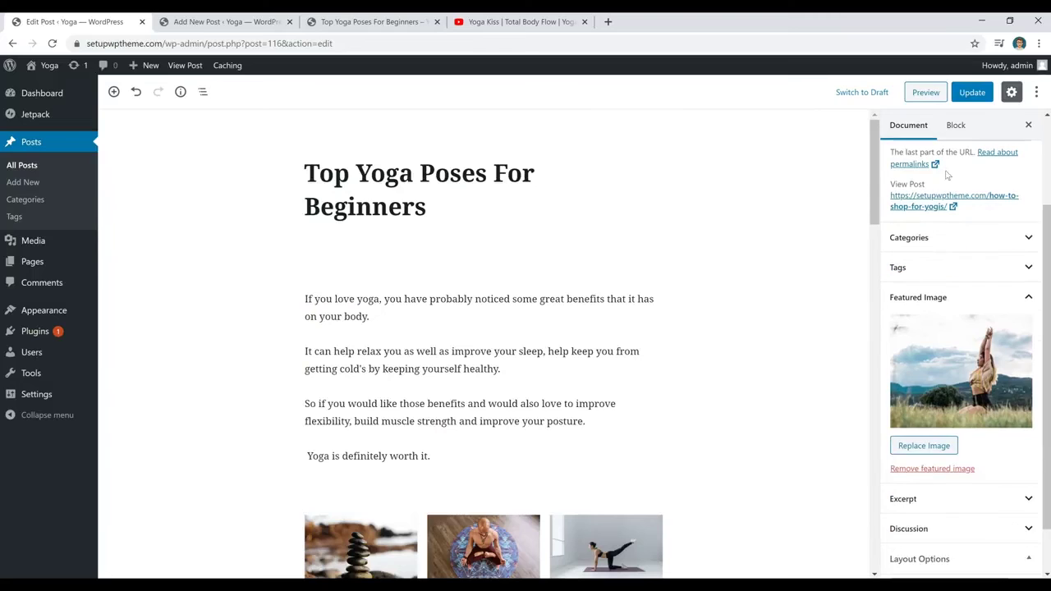
{"action": "left_click", "coordinate": [961, 237]}
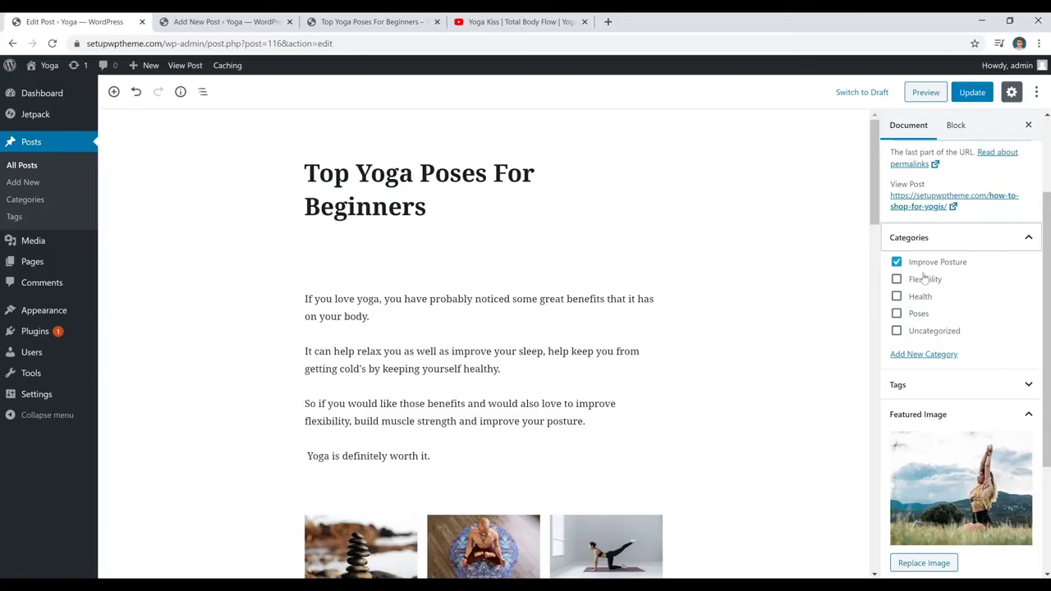
{"action": "left_click", "coordinate": [931, 355]}
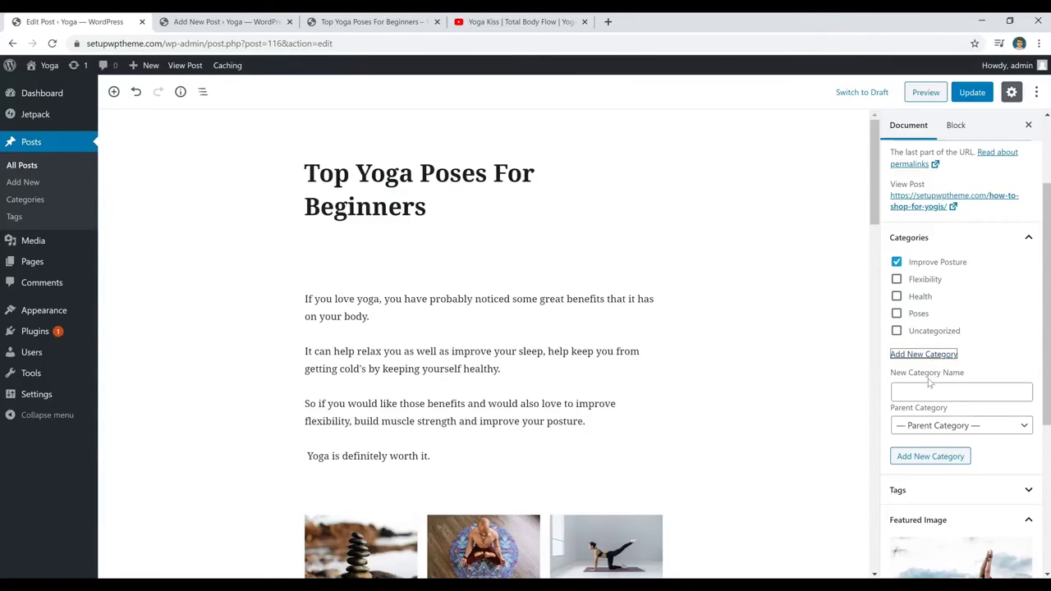
{"action": "left_click", "coordinate": [925, 391]}
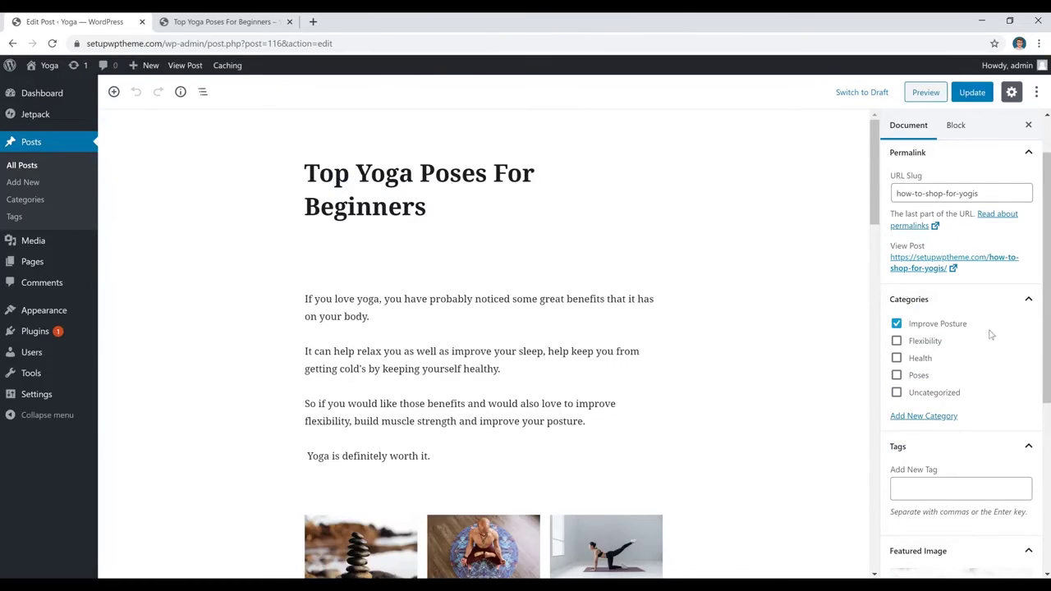
Add the tags "top yoga poses for beginners" and "yoga for beginners" to the post
{"action": "scroll", "coordinate": [966, 337], "scroll_direction": "down", "scroll_amount": 2}
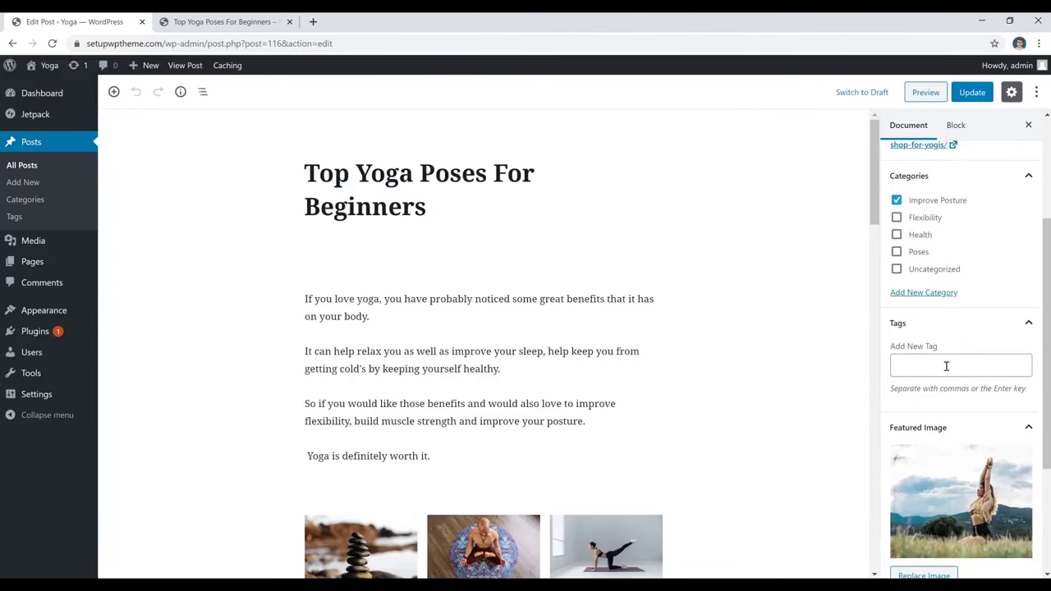
{"action": "left_click", "coordinate": [946, 367]}
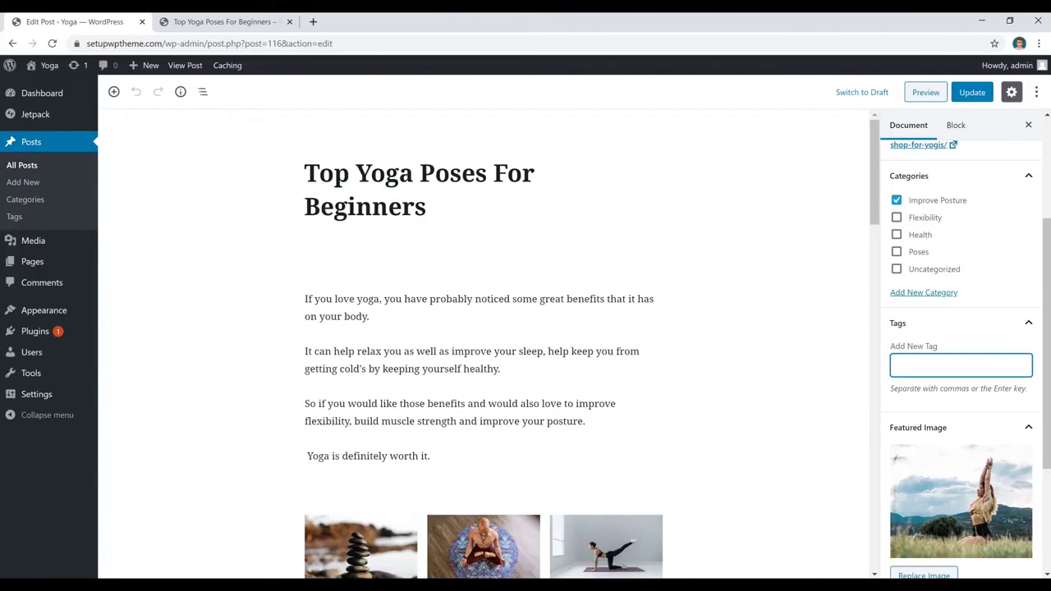
{"action": "type", "text": "top yoga poses for beginners"}
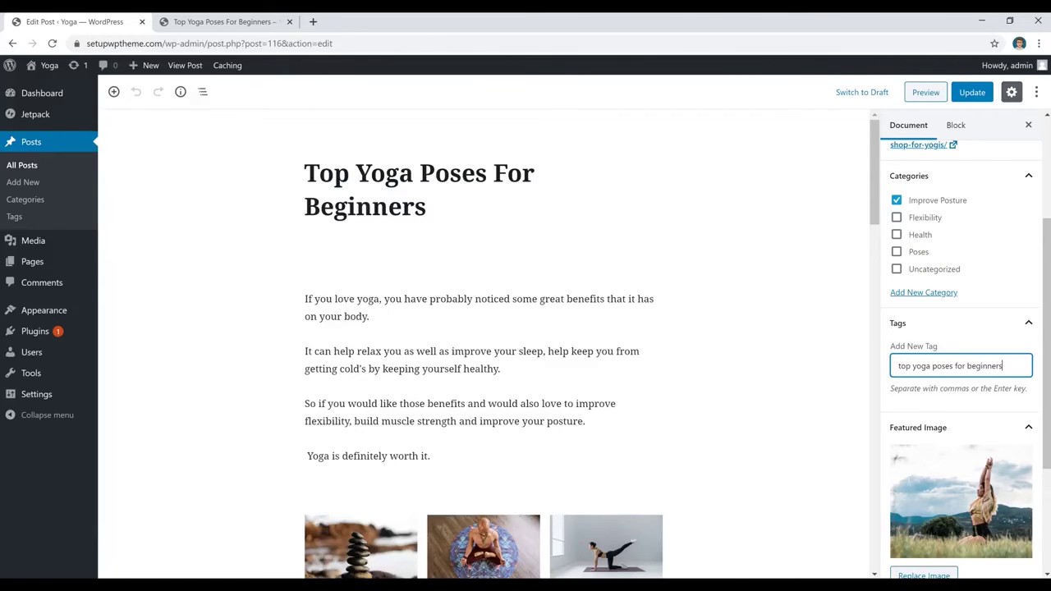
{"action": "key", "text": "Return"}
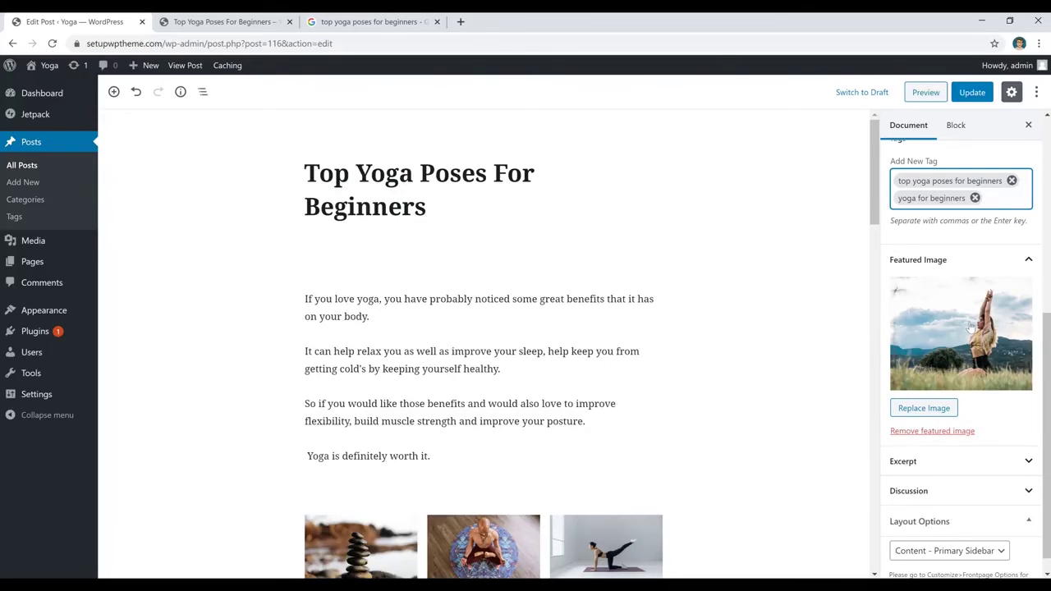
View the live "Top Yoga Poses For Beginners" post and the site's home page to examine where the featured image is used
{"action": "left_click", "coordinate": [223, 25]}
{"action": "scroll", "coordinate": [403, 312], "scroll_direction": "down", "scroll_amount": 3}
{"action": "scroll", "coordinate": [378, 415], "scroll_direction": "up", "scroll_amount": 3}
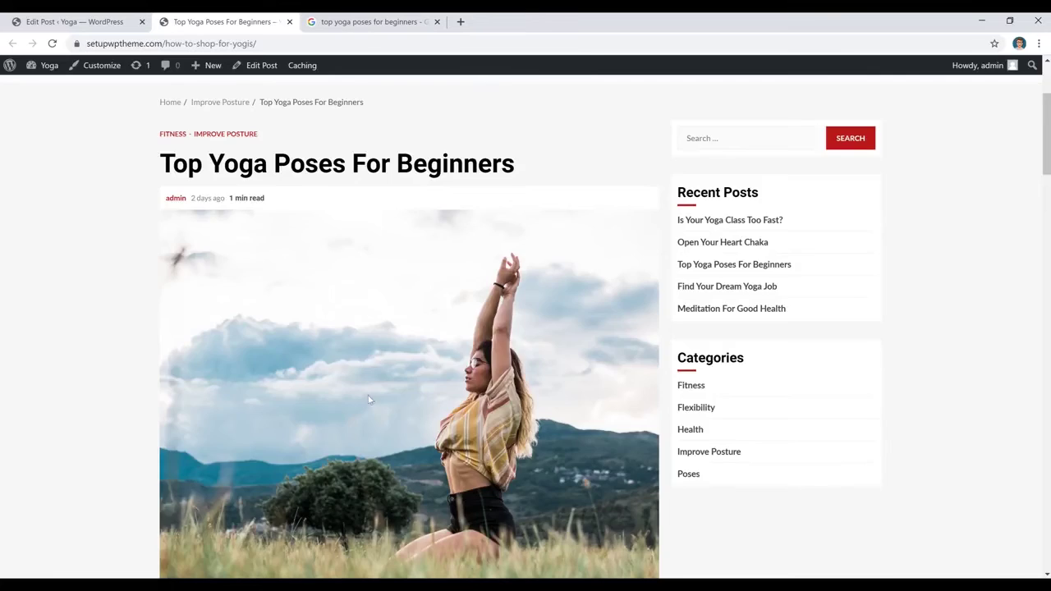
{"action": "left_click", "coordinate": [258, 173]}
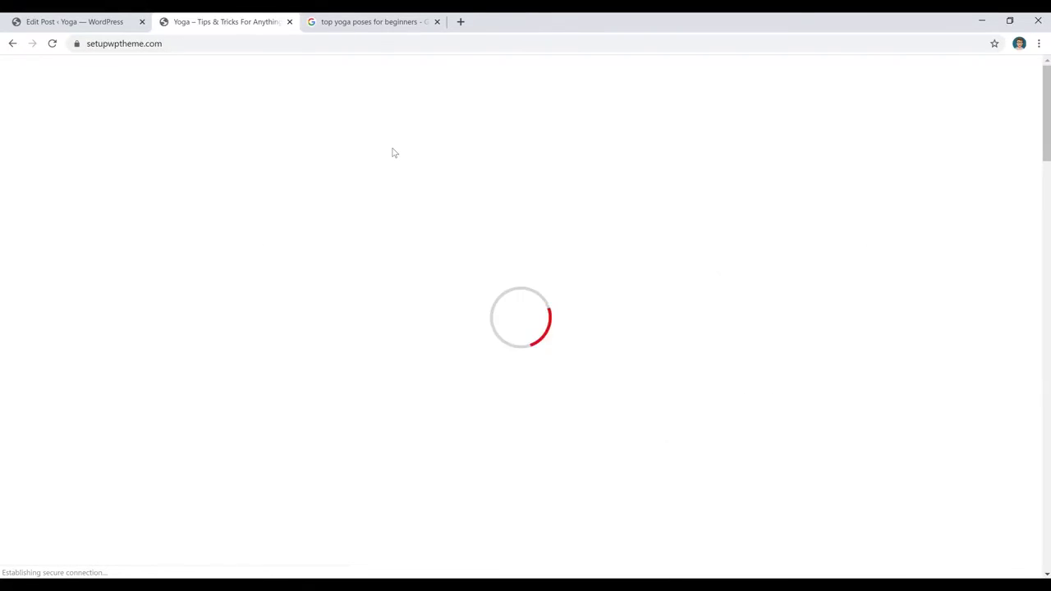
{"action": "scroll", "coordinate": [669, 290], "scroll_direction": "down", "scroll_amount": 1}
{"action": "scroll", "coordinate": [669, 290], "scroll_direction": "down", "scroll_amount": 1}
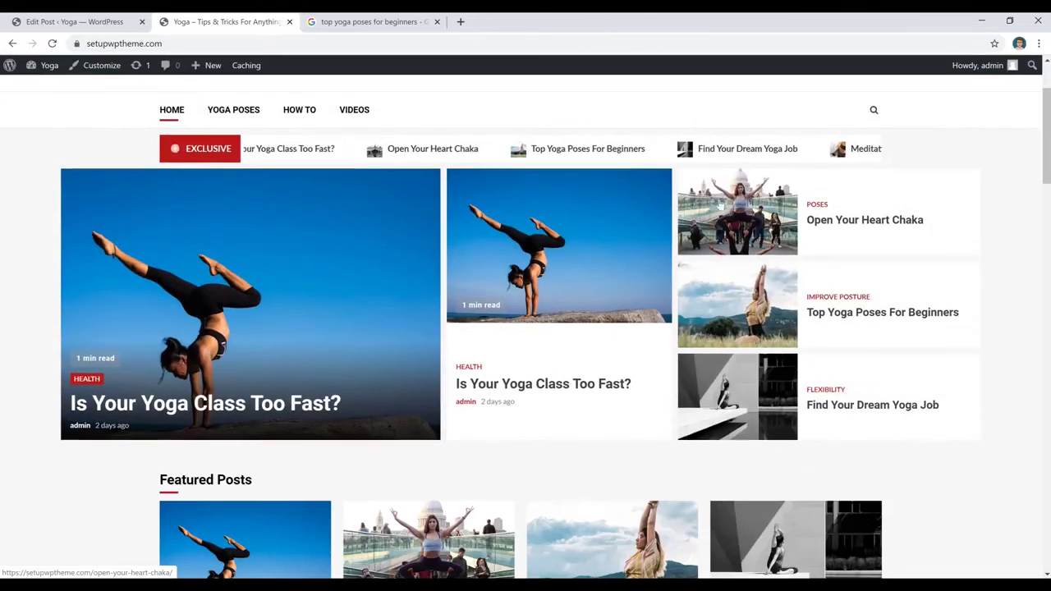
{"action": "scroll", "coordinate": [668, 411], "scroll_direction": "down", "scroll_amount": 1}
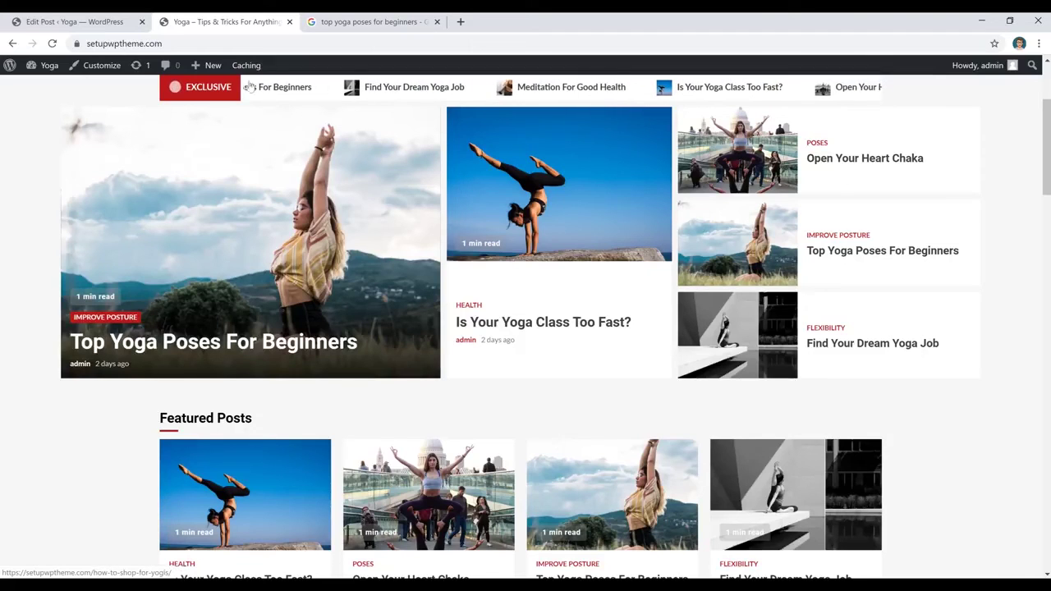
Remove the post's featured image, upload pexels-photo-2410573 from the Desktop and set it as the featured image
{"action": "left_click", "coordinate": [74, 22]}
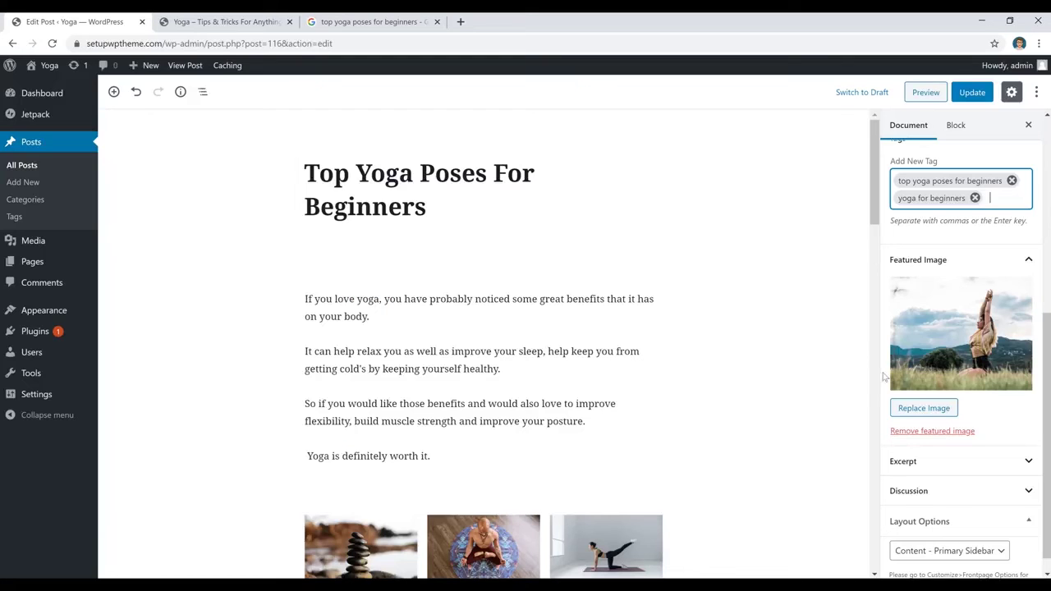
{"action": "left_click", "coordinate": [926, 435]}
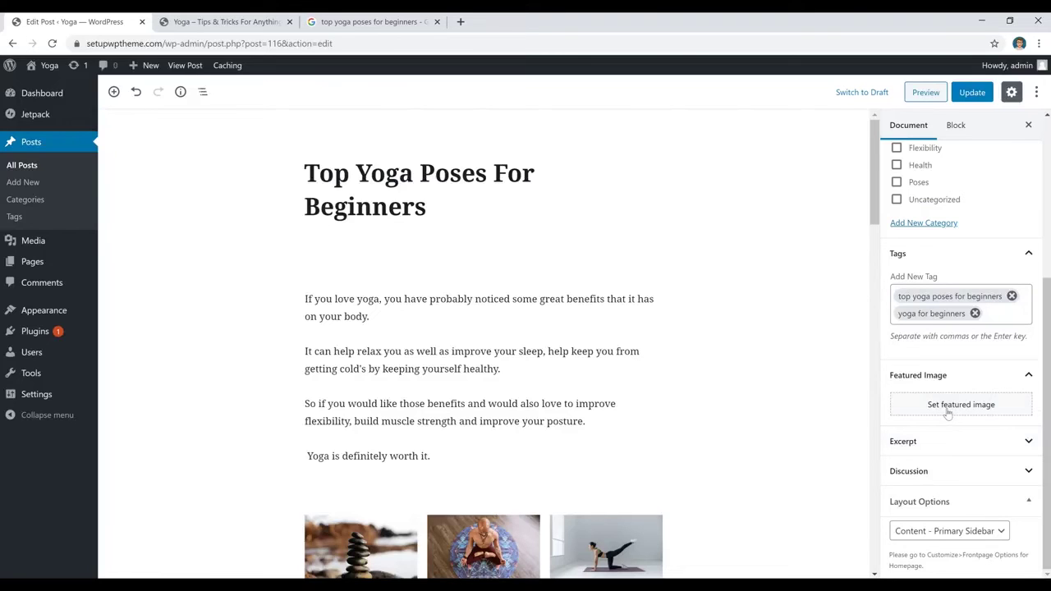
{"action": "left_click", "coordinate": [949, 405]}
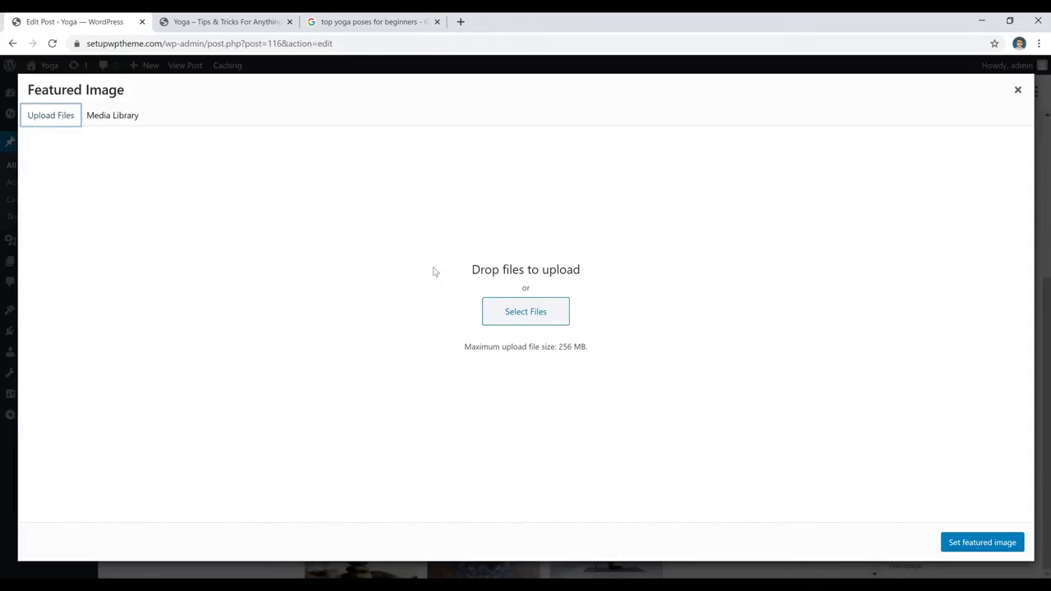
{"action": "left_click", "coordinate": [527, 315]}
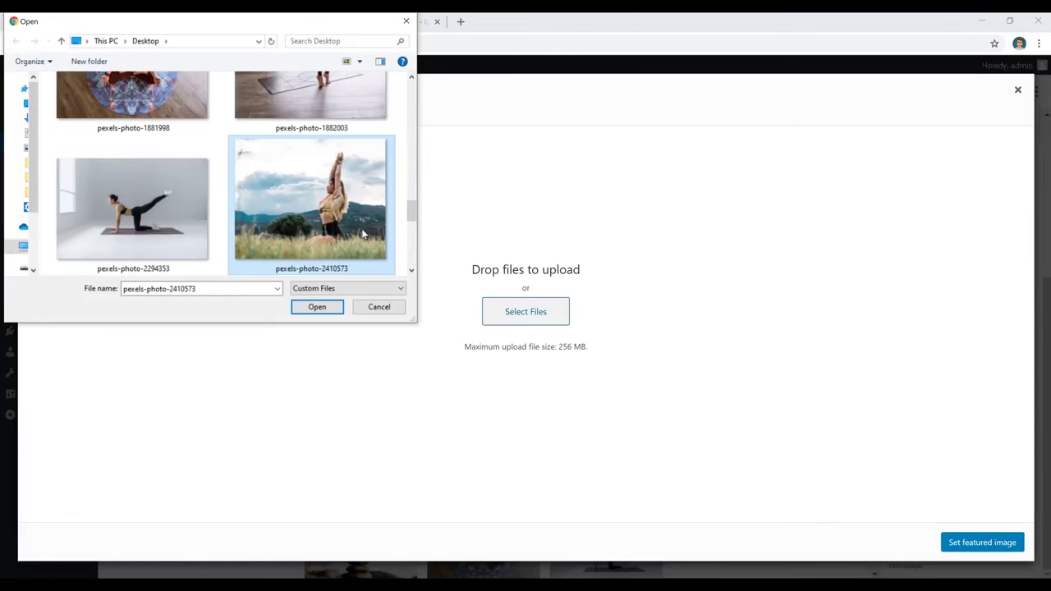
{"action": "left_click", "coordinate": [316, 306]}
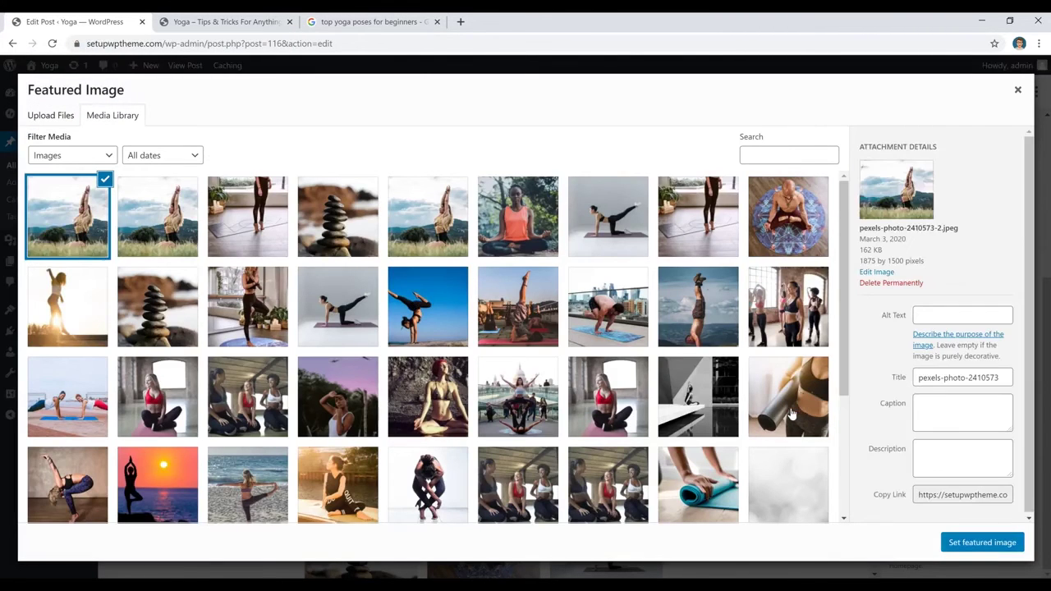
{"action": "left_click", "coordinate": [974, 549]}
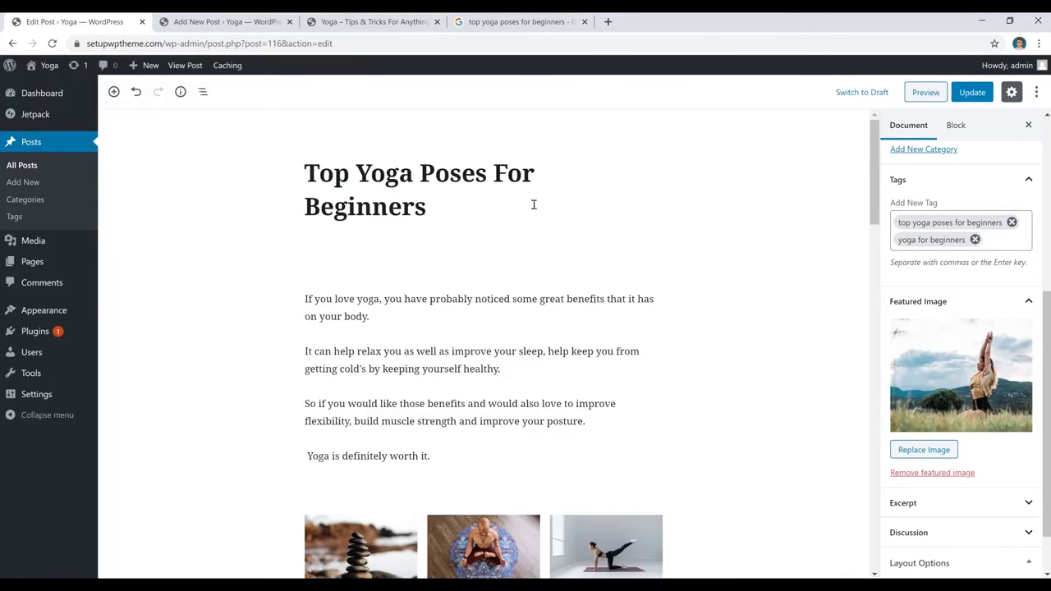
Title the new post "Best Yoga Techniques (8 Tips)" and save it as a draft
{"action": "left_click", "coordinate": [244, 27]}
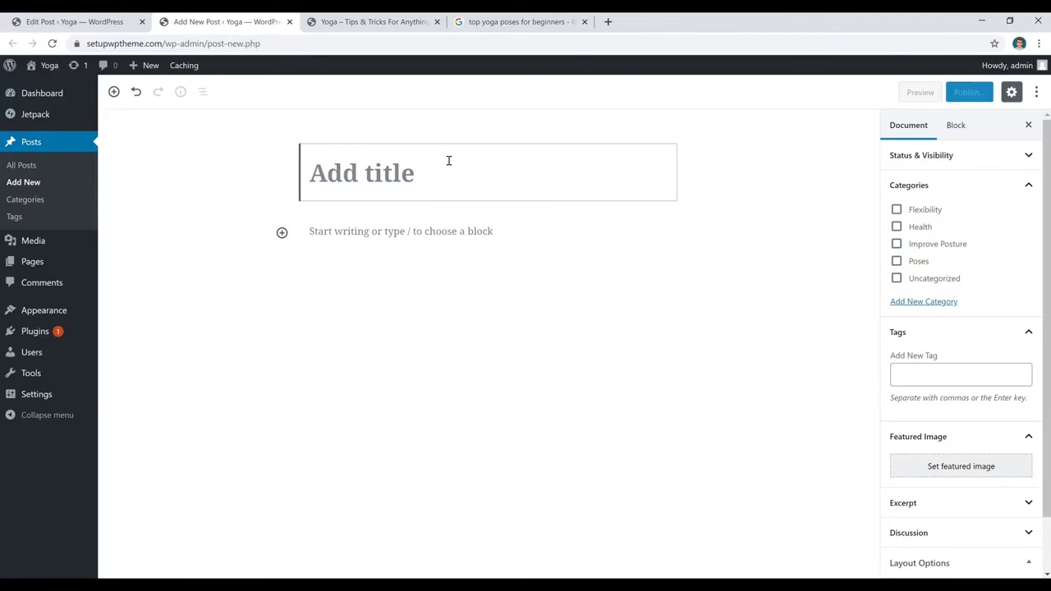
{"action": "type", "text": "Best Yoga Techniques (8 Tips)"}
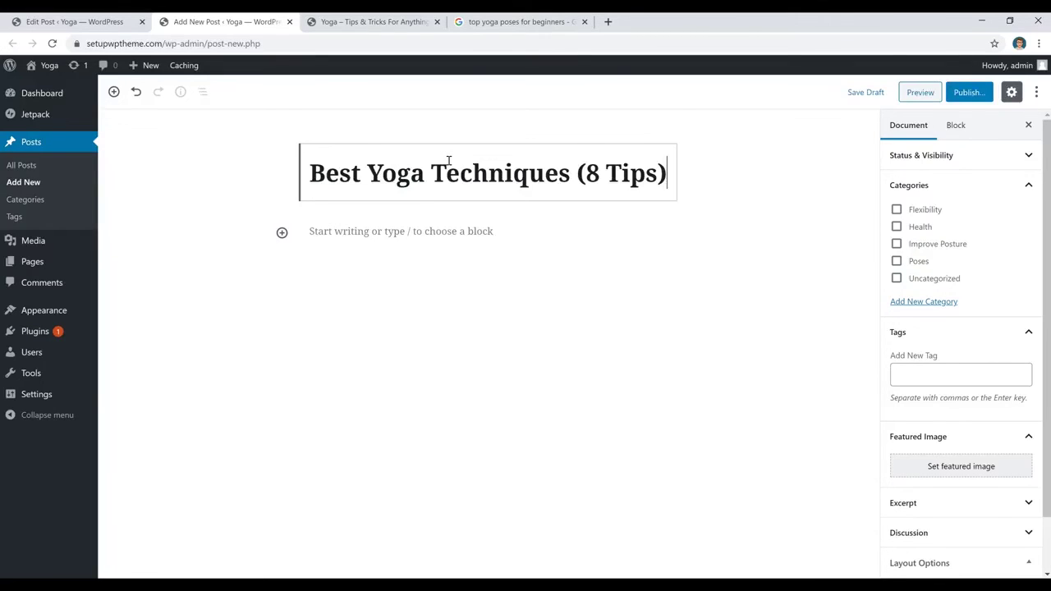
{"action": "left_click", "coordinate": [865, 94]}
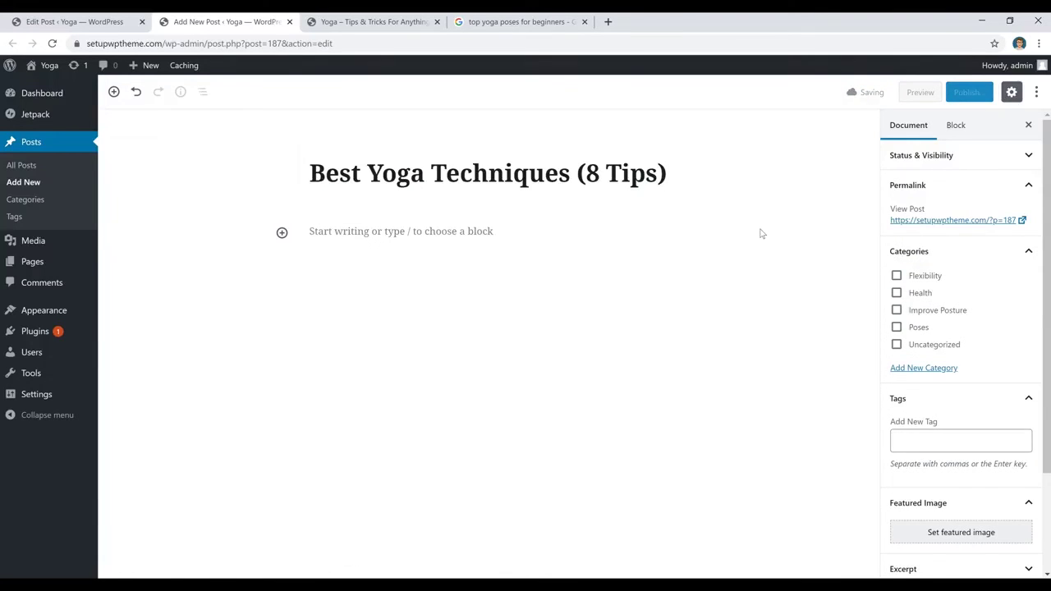
Reopen the draft "Best Yoga Techniques (8 Tips)" from the list of all posts and publish it
{"action": "left_click", "coordinate": [25, 169]}
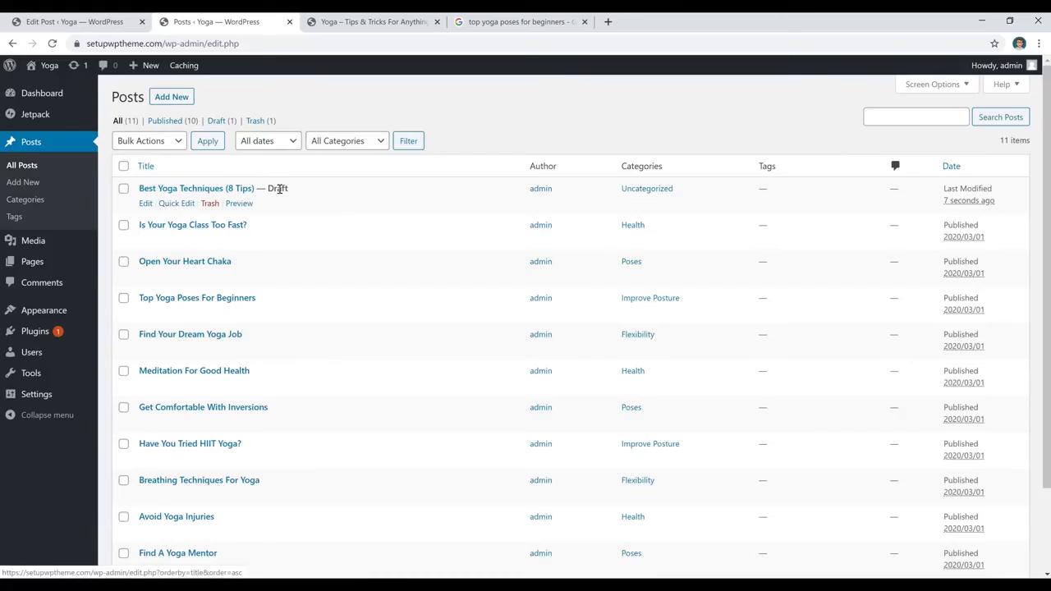
{"action": "left_click", "coordinate": [202, 191]}
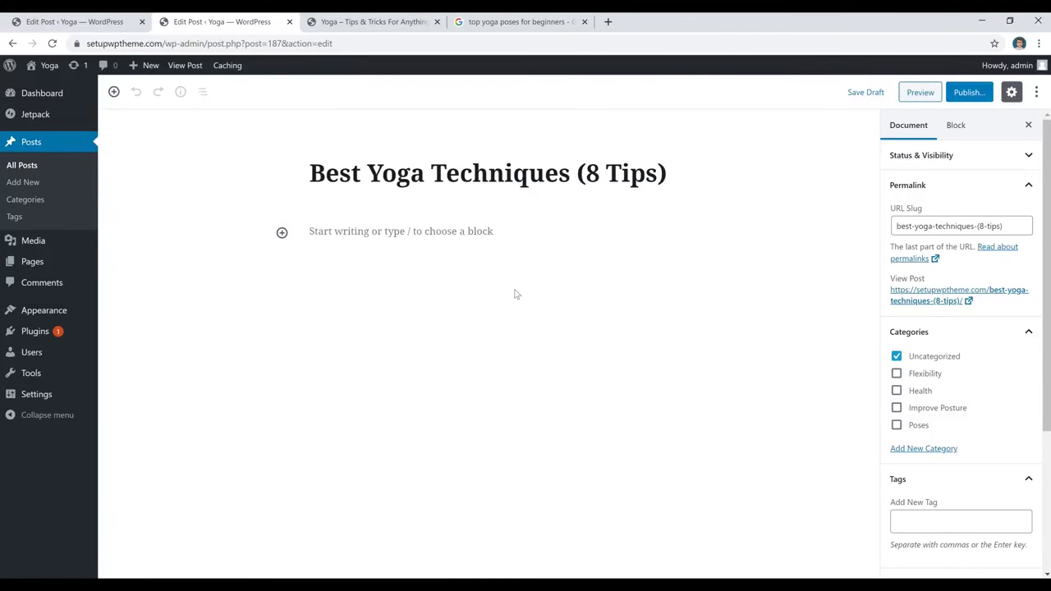
{"action": "left_click", "coordinate": [968, 96]}
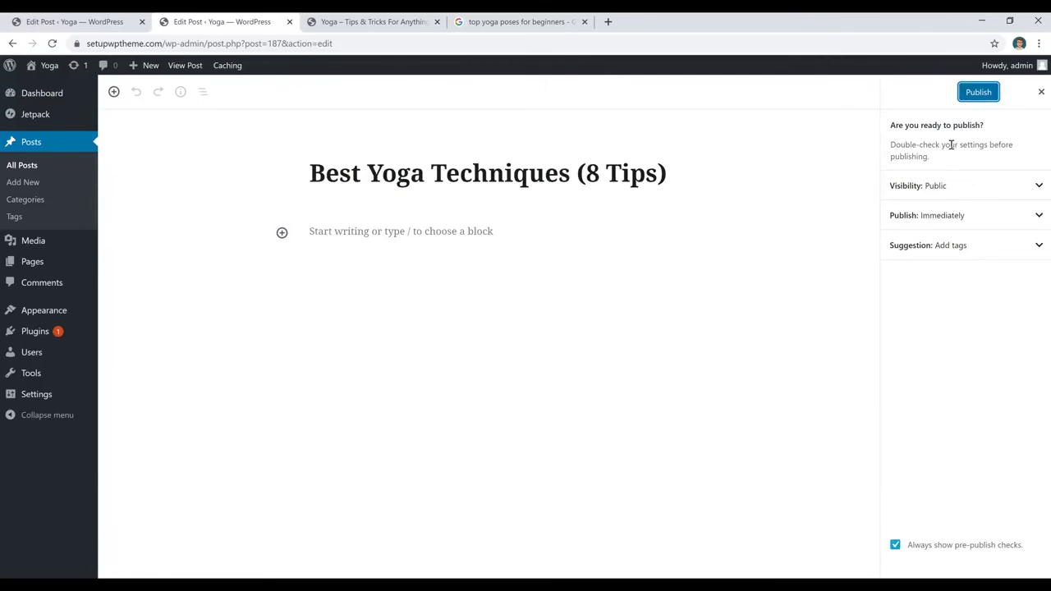
{"action": "left_click", "coordinate": [979, 94]}
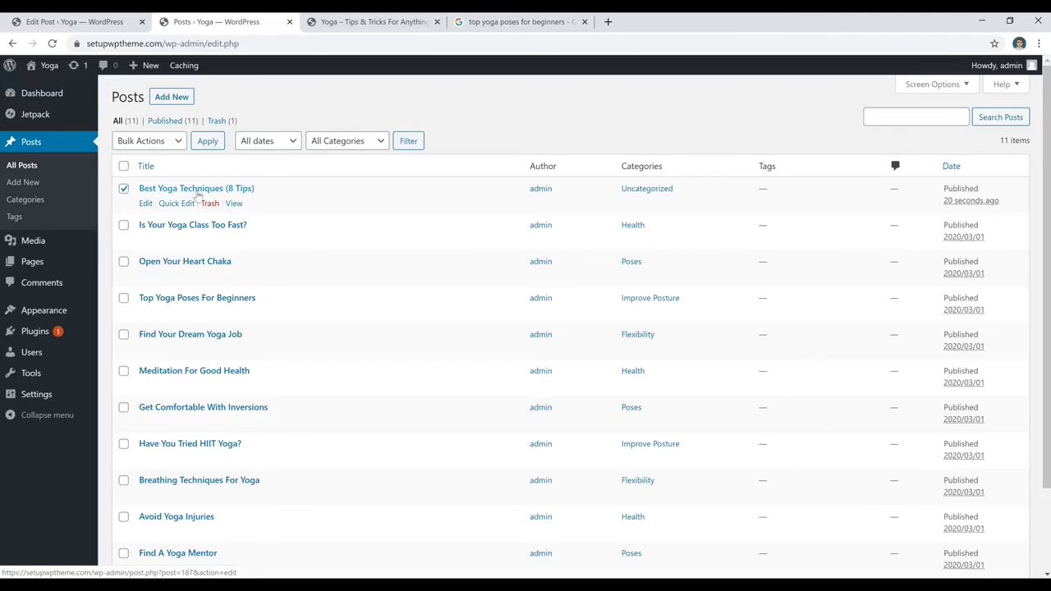
Move the selected post "Best Yoga Techniques (8 Tips)" to the trash with a bulk action
{"action": "left_click", "coordinate": [169, 146]}
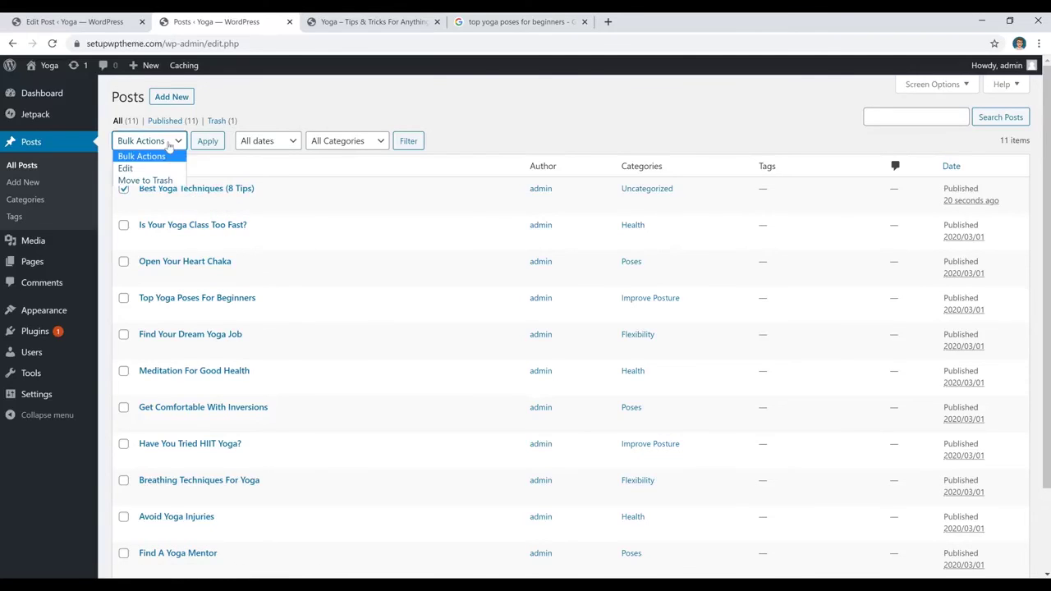
{"action": "left_click", "coordinate": [145, 181]}
{"action": "left_click", "coordinate": [206, 143]}
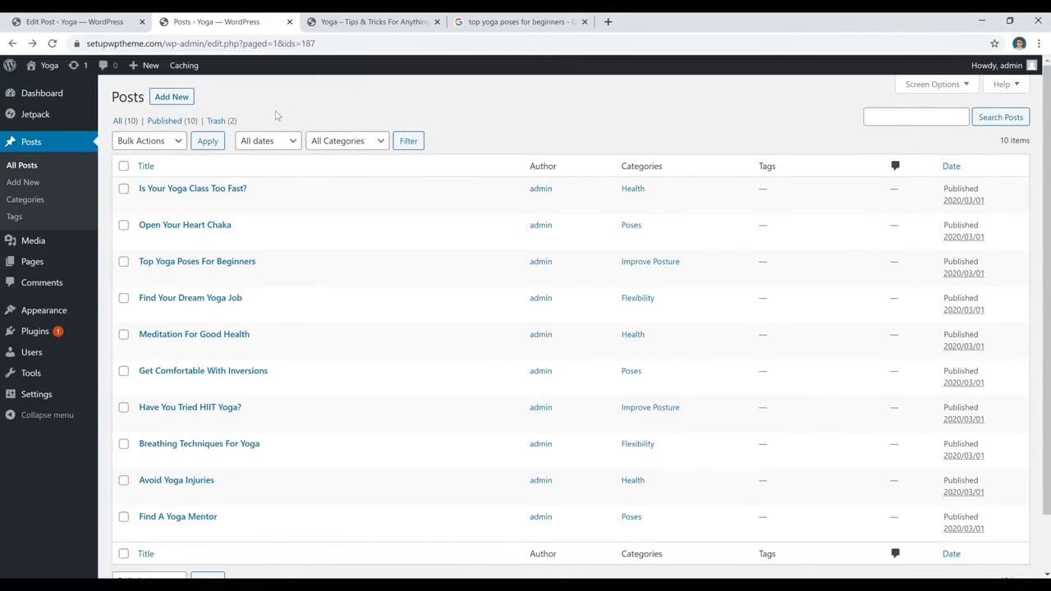
Select all posts in the trash and choose Delete Permanently as their bulk action
{"action": "left_click", "coordinate": [216, 122]}
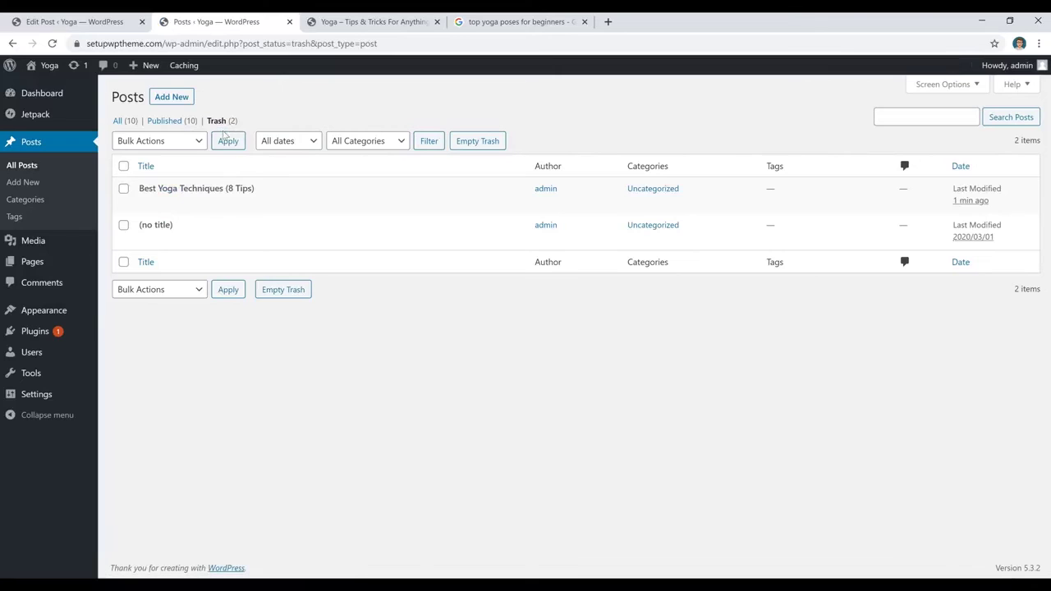
{"action": "left_click", "coordinate": [123, 166]}
{"action": "left_click", "coordinate": [159, 140]}
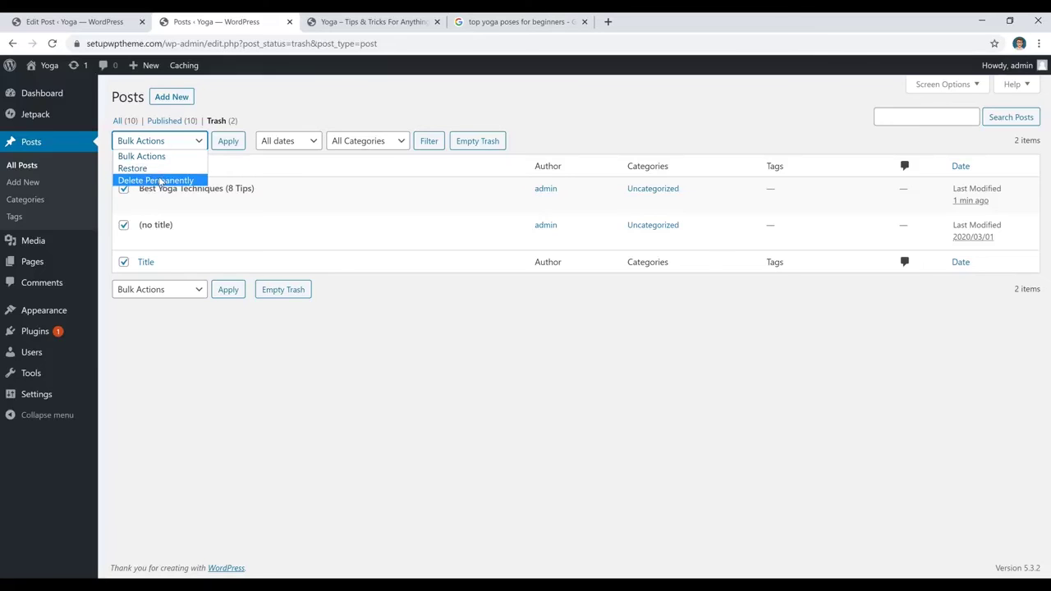
{"action": "left_click", "coordinate": [161, 181]}
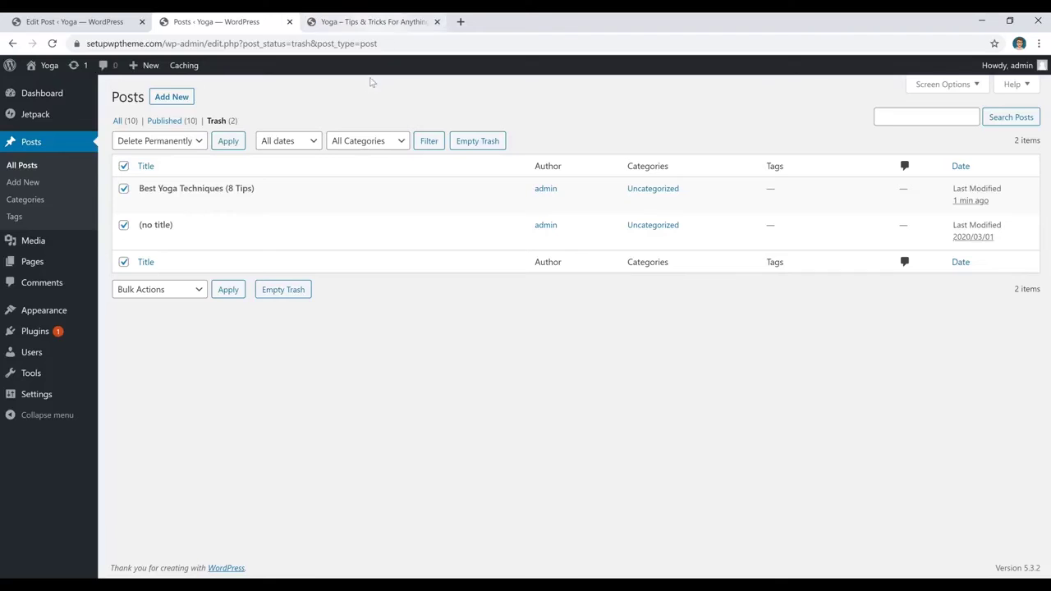
Check the live home page's navigation, and open the editor for Menu 1 with the post categories listed for adding
{"action": "left_click", "coordinate": [391, 23]}
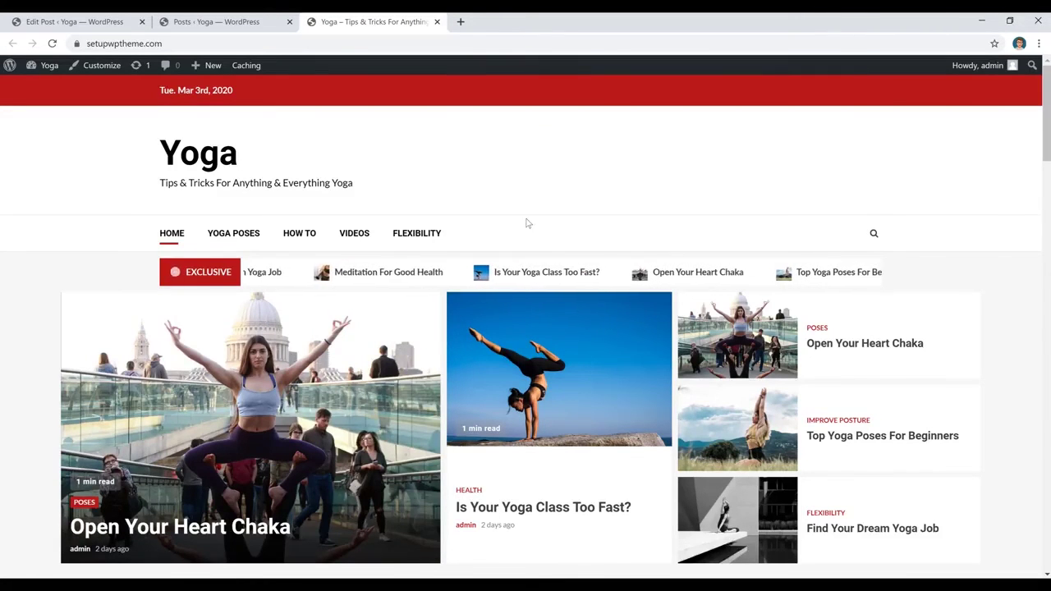
{"action": "left_click", "coordinate": [250, 27]}
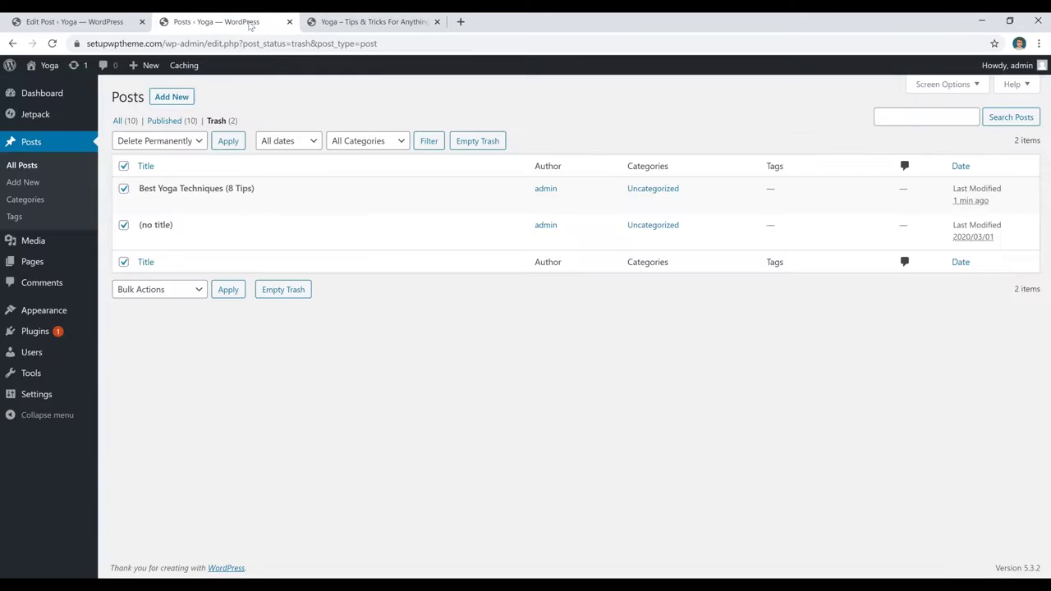
{"action": "mouse_move", "coordinate": [42, 309]}
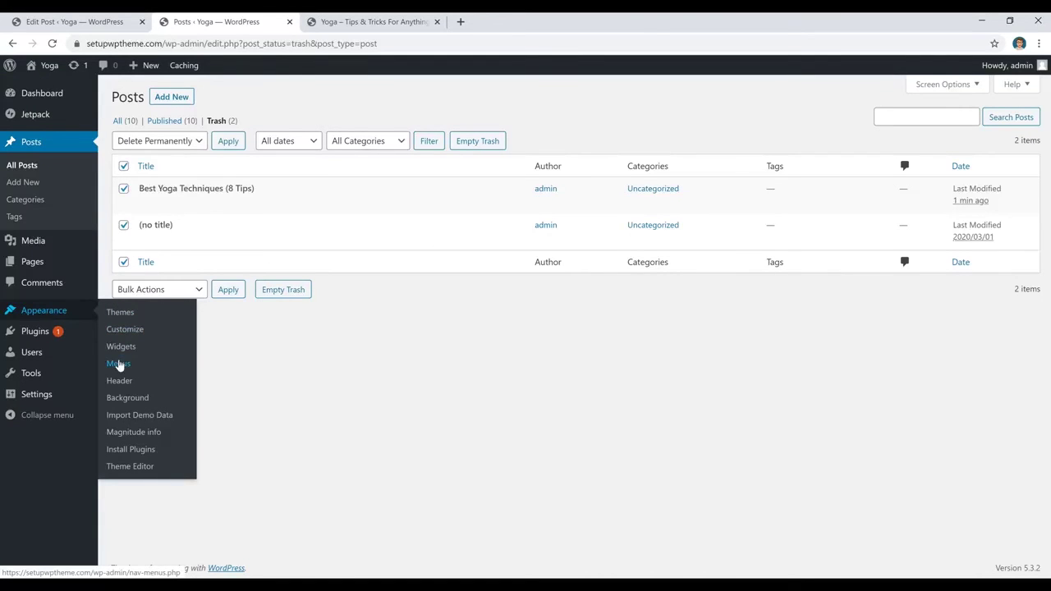
{"action": "left_click", "coordinate": [119, 364]}
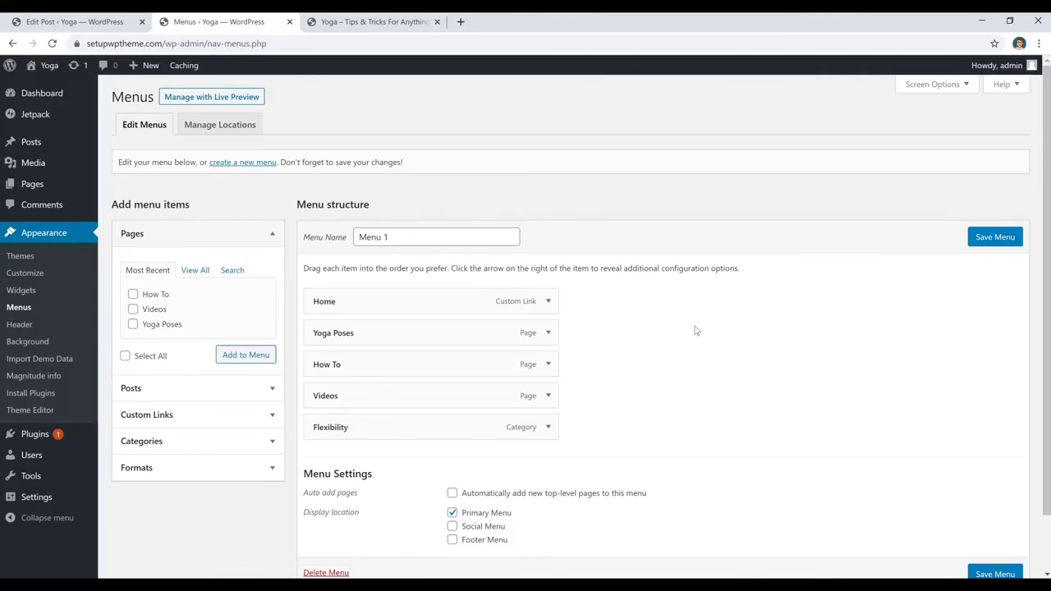
{"action": "left_click", "coordinate": [234, 443]}
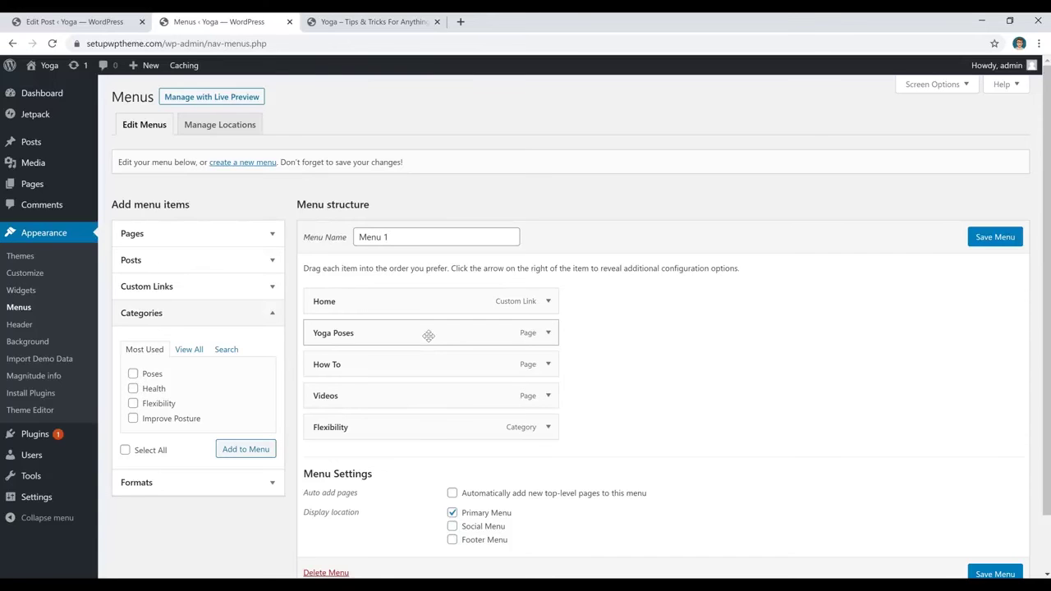
View the live site's Flexibility category page to examine which posts a category menu item shows
{"action": "left_click", "coordinate": [382, 23]}
{"action": "left_click", "coordinate": [418, 235]}
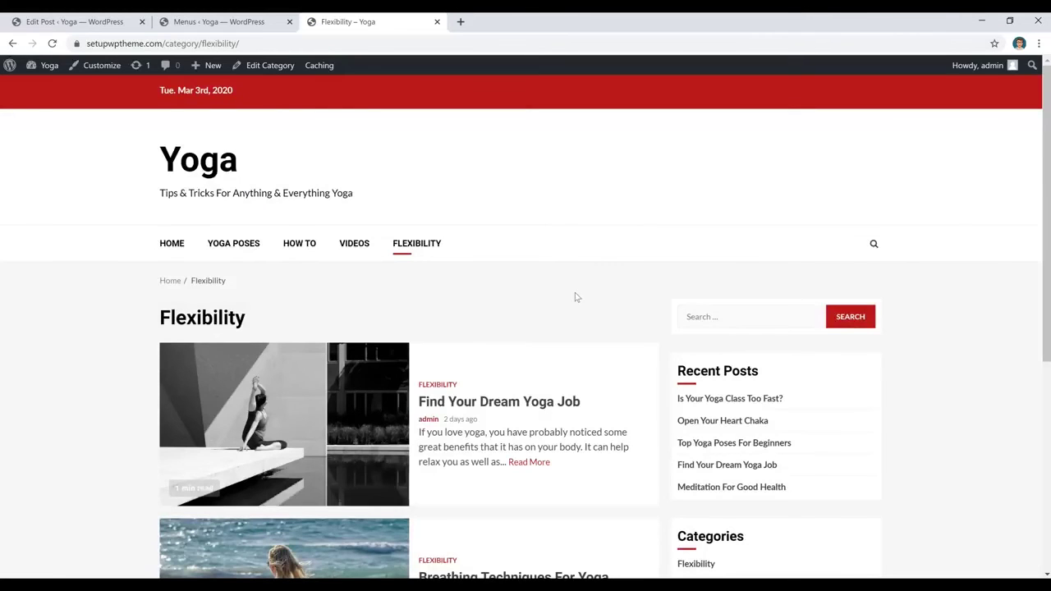
{"action": "scroll", "coordinate": [575, 293], "scroll_direction": "down", "scroll_amount": 4}
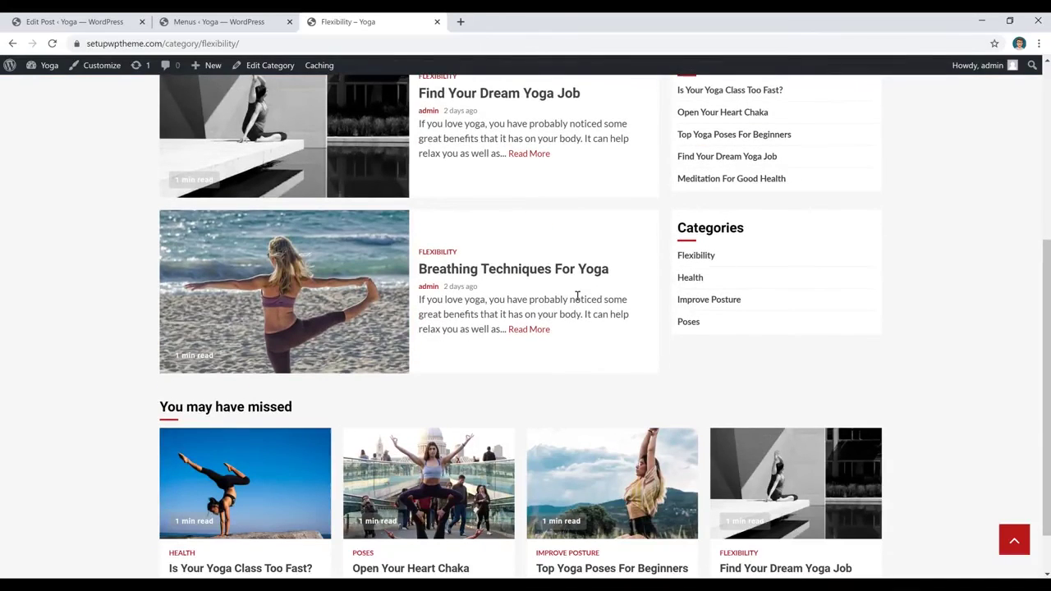
Add the Poses, Health and Improve Posture categories to Menu 1 and save the menu
{"action": "left_click", "coordinate": [212, 27]}
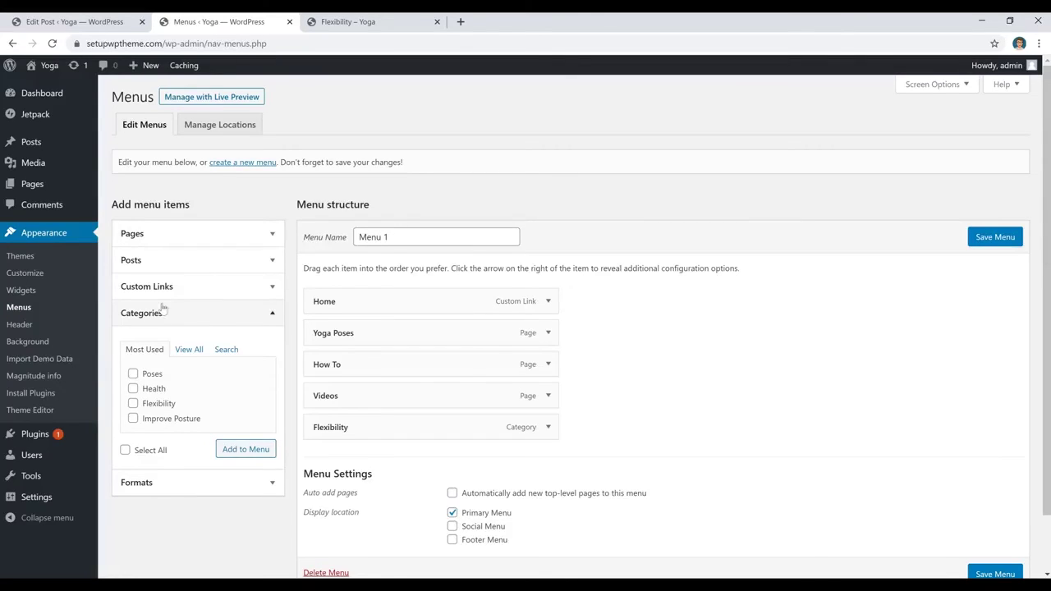
{"action": "left_click", "coordinate": [153, 377]}
{"action": "left_click", "coordinate": [154, 389]}
{"action": "left_click", "coordinate": [158, 404]}
{"action": "left_click", "coordinate": [348, 22]}
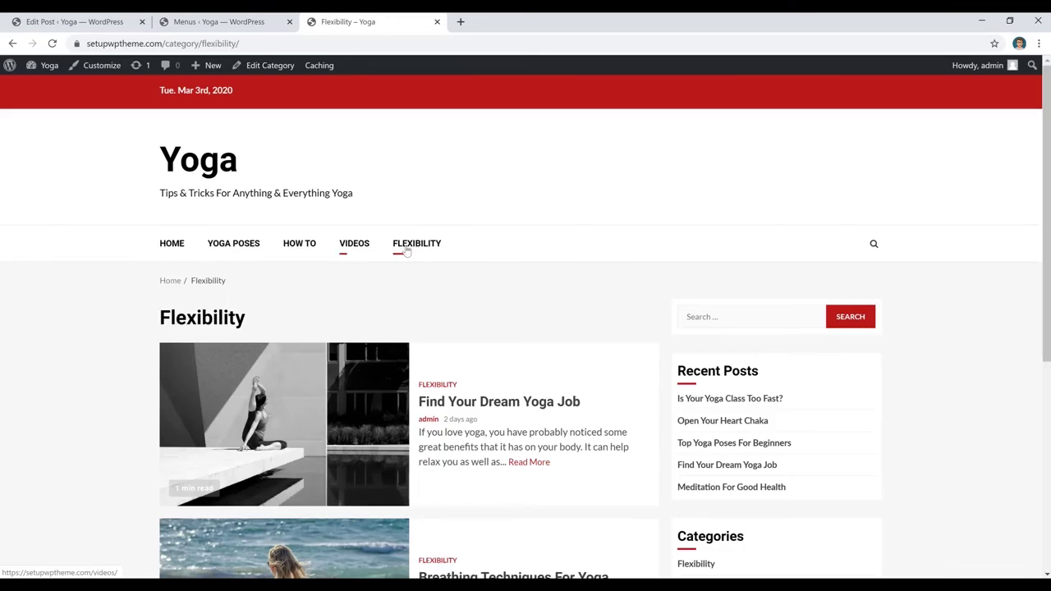
{"action": "left_click", "coordinate": [219, 23]}
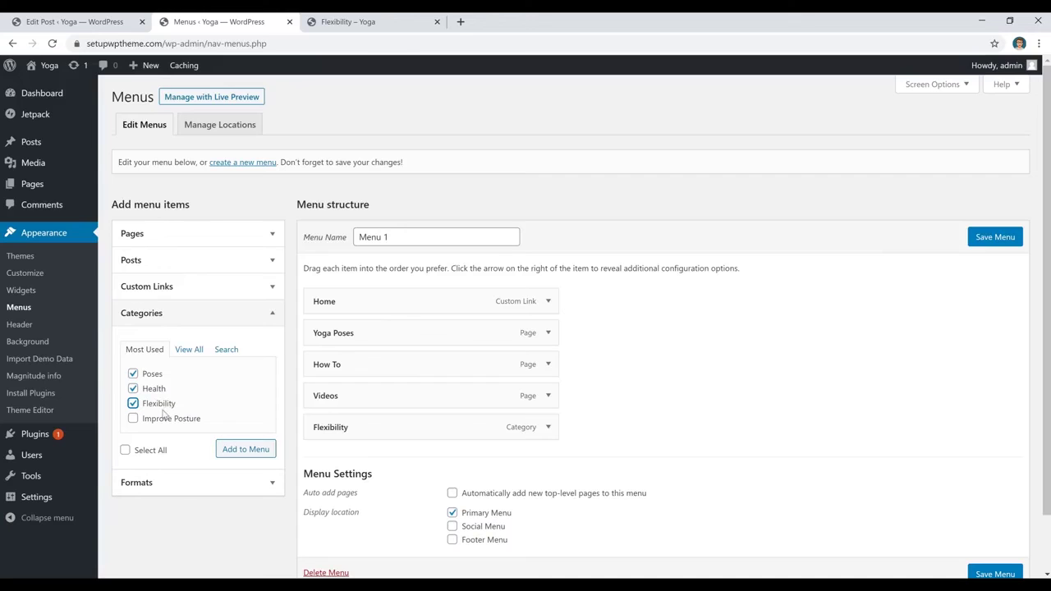
{"action": "left_click", "coordinate": [160, 407]}
{"action": "left_click", "coordinate": [160, 425]}
{"action": "left_click", "coordinate": [246, 452]}
{"action": "scroll", "coordinate": [680, 422], "scroll_direction": "down", "scroll_amount": 2}
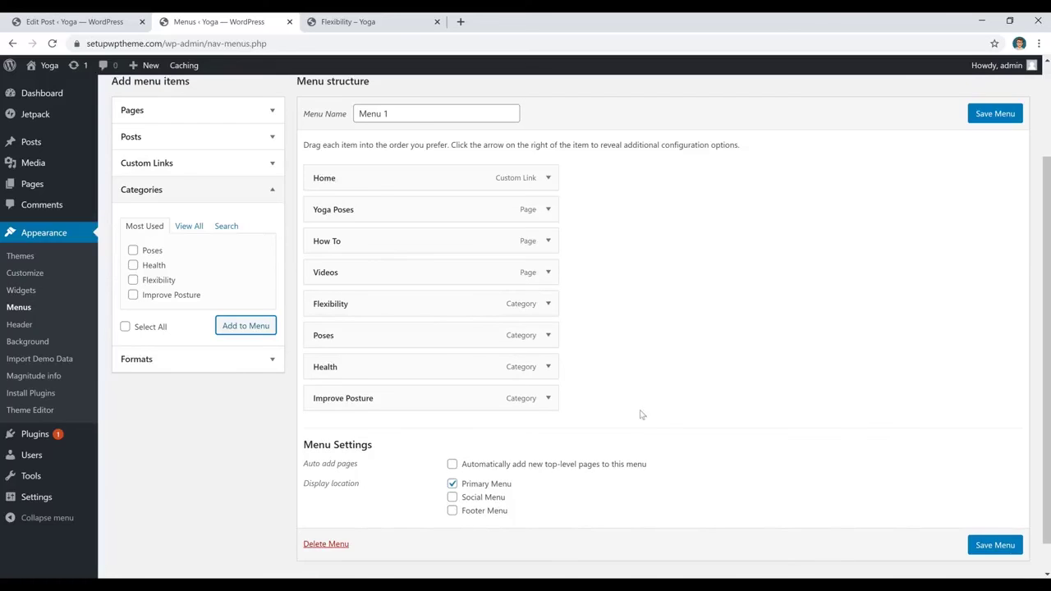
{"action": "left_click", "coordinate": [992, 120]}
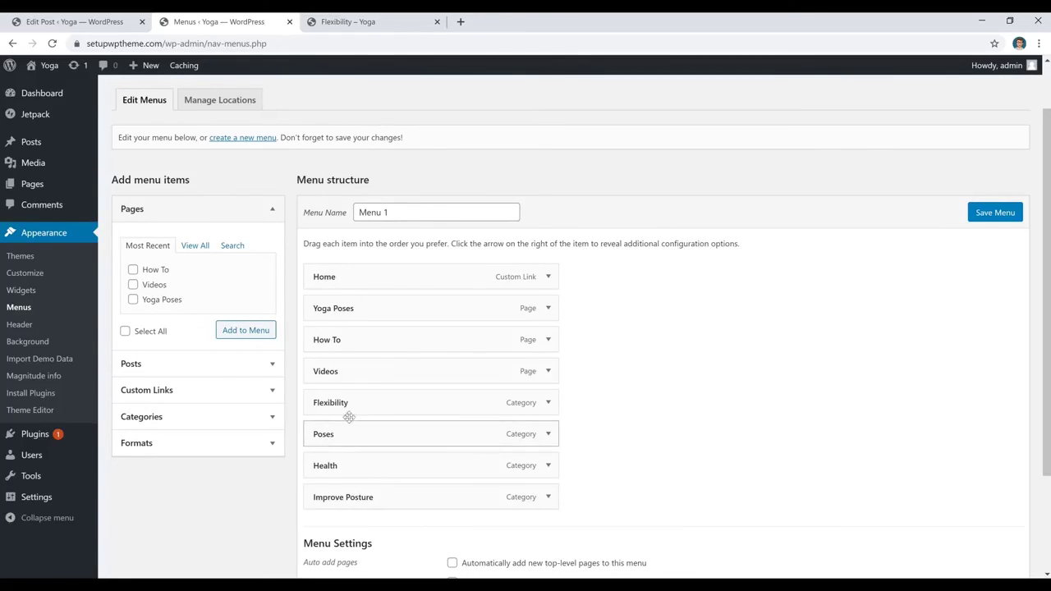
Reload the live site to check the new menu items and view the Health category's posts
{"action": "left_click", "coordinate": [353, 22]}
{"action": "left_click", "coordinate": [52, 44]}
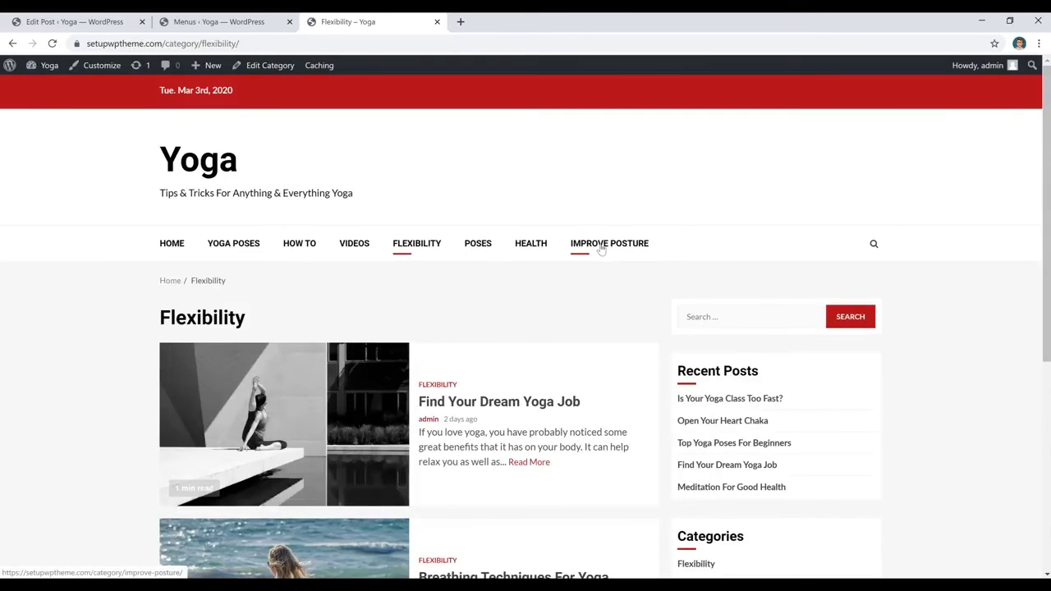
{"action": "left_click", "coordinate": [532, 252]}
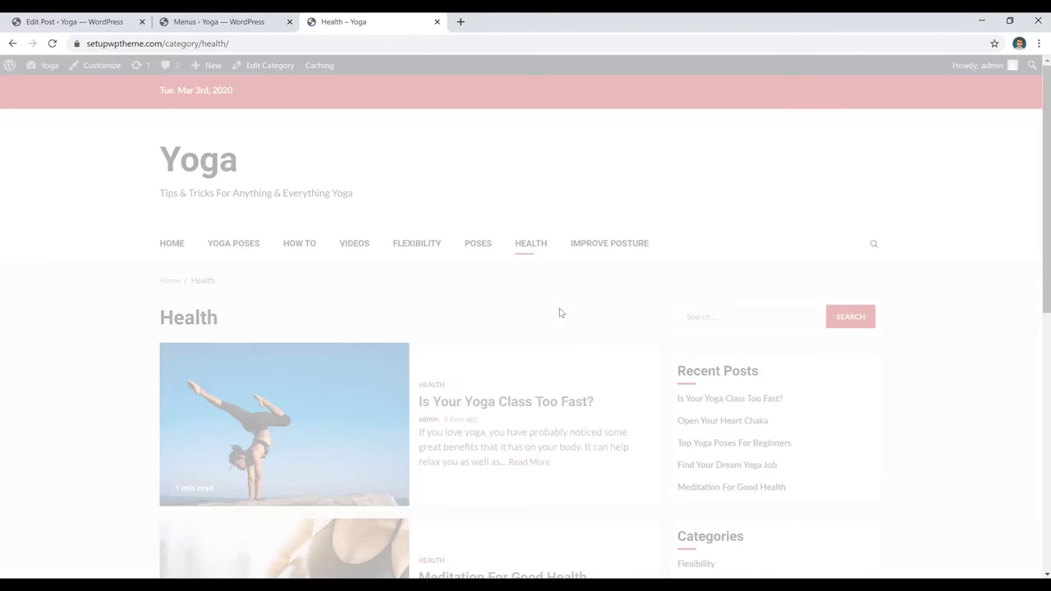
{"action": "scroll", "coordinate": [561, 313], "scroll_direction": "down", "scroll_amount": 3}
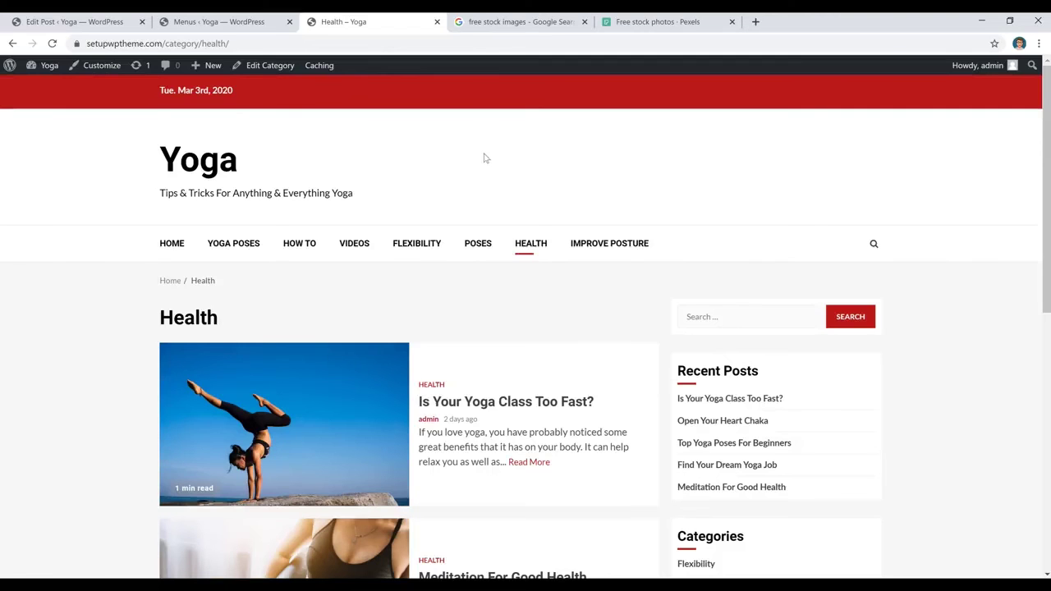
Switch to Pexels, search for yoga photos and browse the results for a suitable image
{"action": "left_click", "coordinate": [693, 22]}
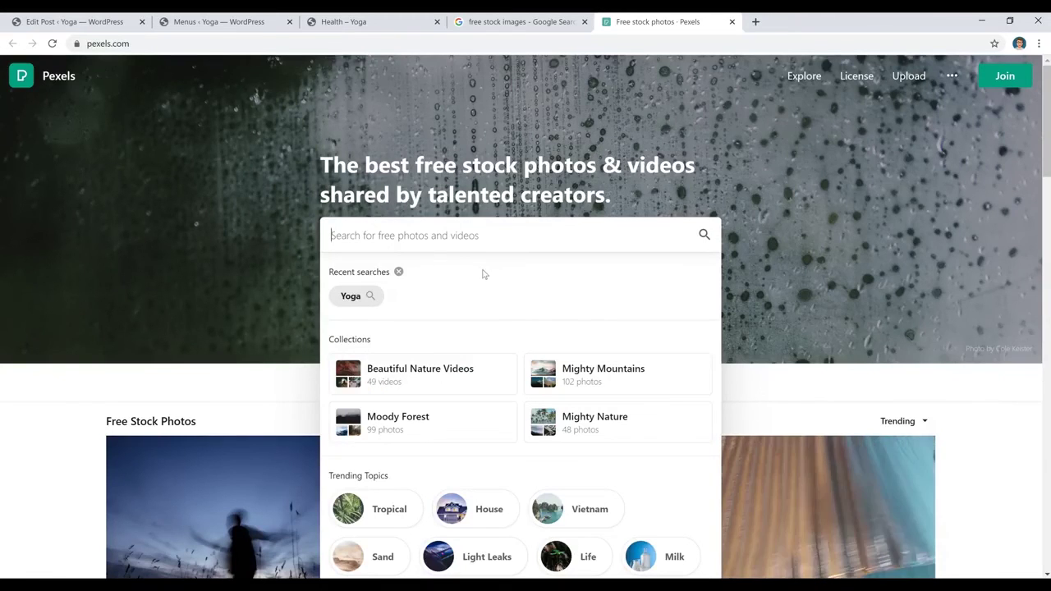
{"action": "scroll", "coordinate": [485, 274], "scroll_direction": "down", "scroll_amount": 4}
{"action": "scroll", "coordinate": [565, 157], "scroll_direction": "down", "scroll_amount": 2}
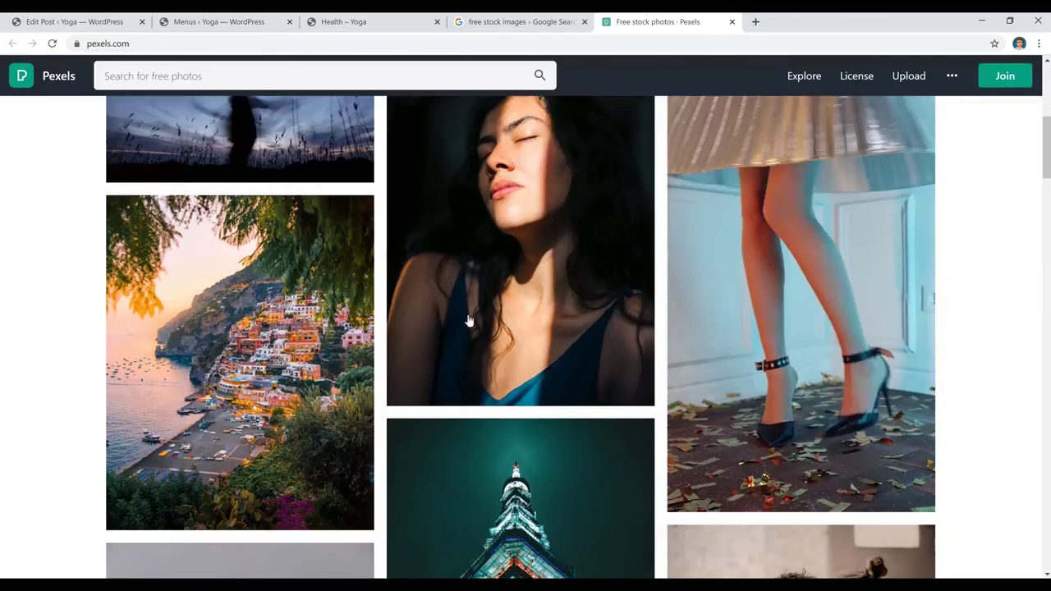
{"action": "scroll", "coordinate": [480, 328], "scroll_direction": "up", "scroll_amount": 5}
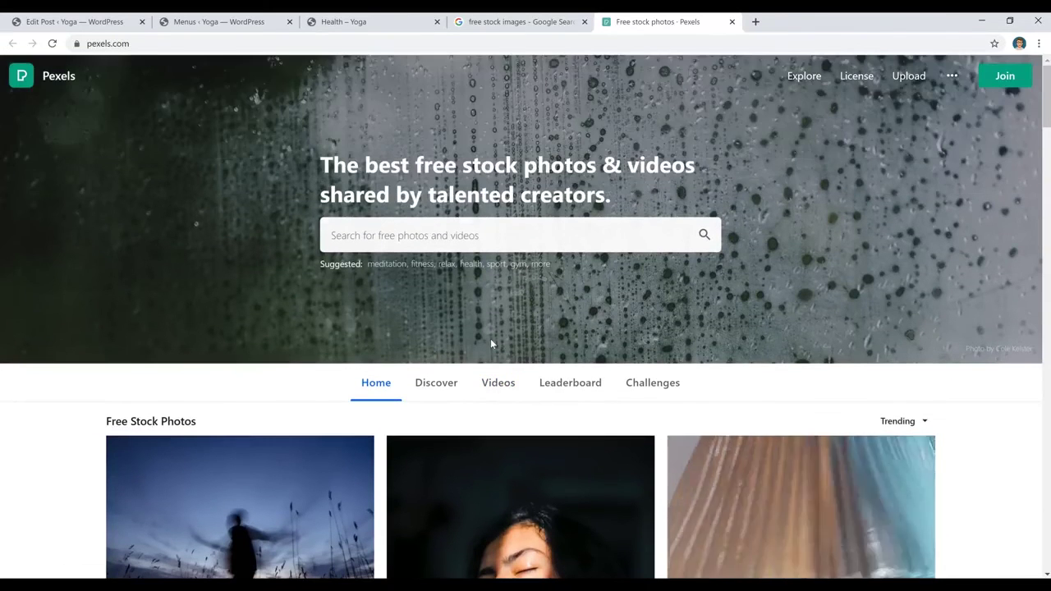
{"action": "left_click", "coordinate": [516, 236]}
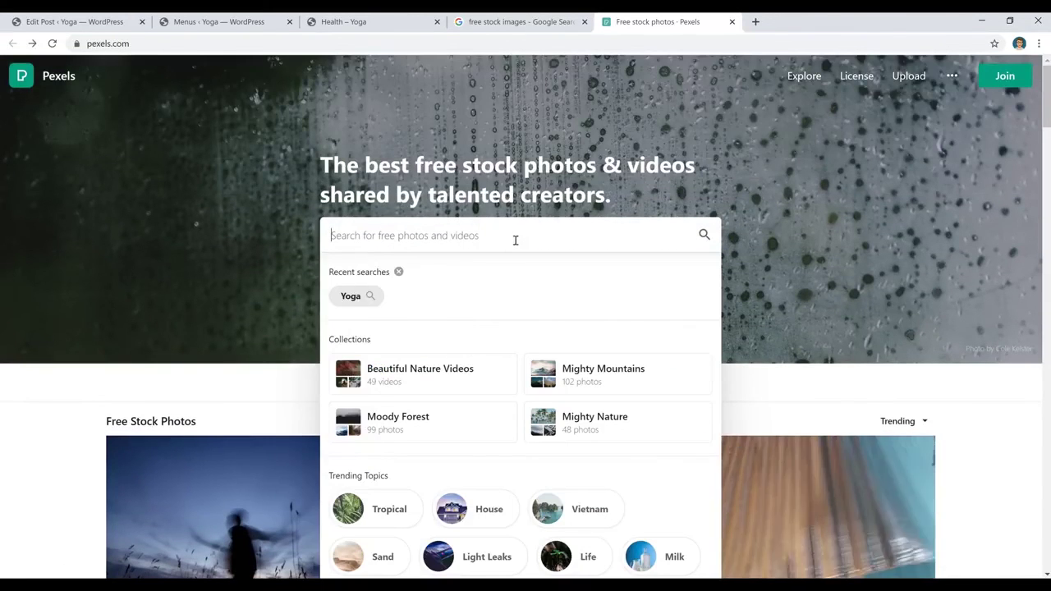
{"action": "left_click", "coordinate": [364, 296]}
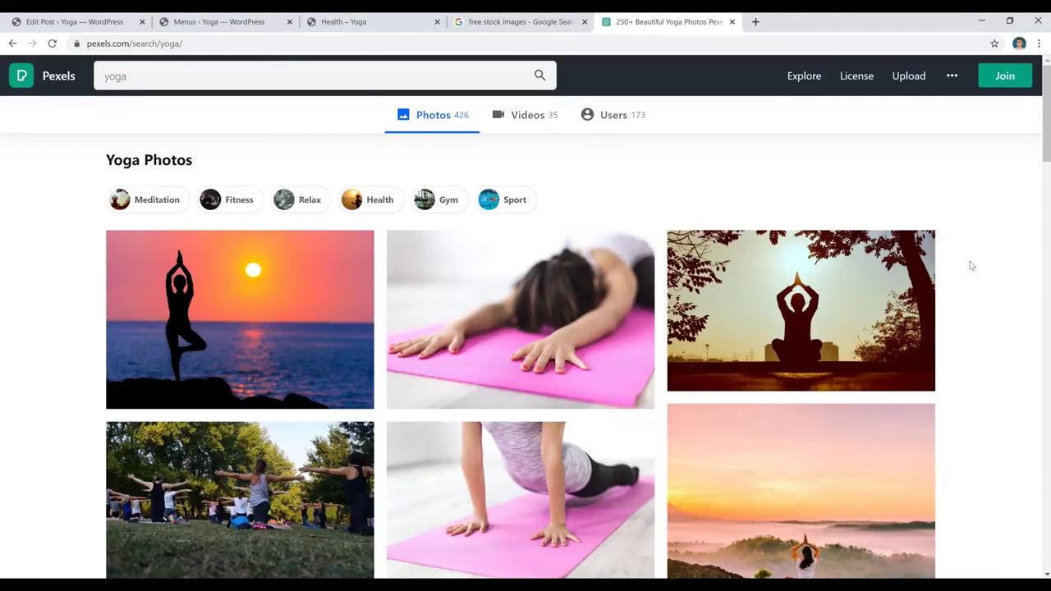
{"action": "scroll", "coordinate": [971, 266], "scroll_direction": "down", "scroll_amount": 10}
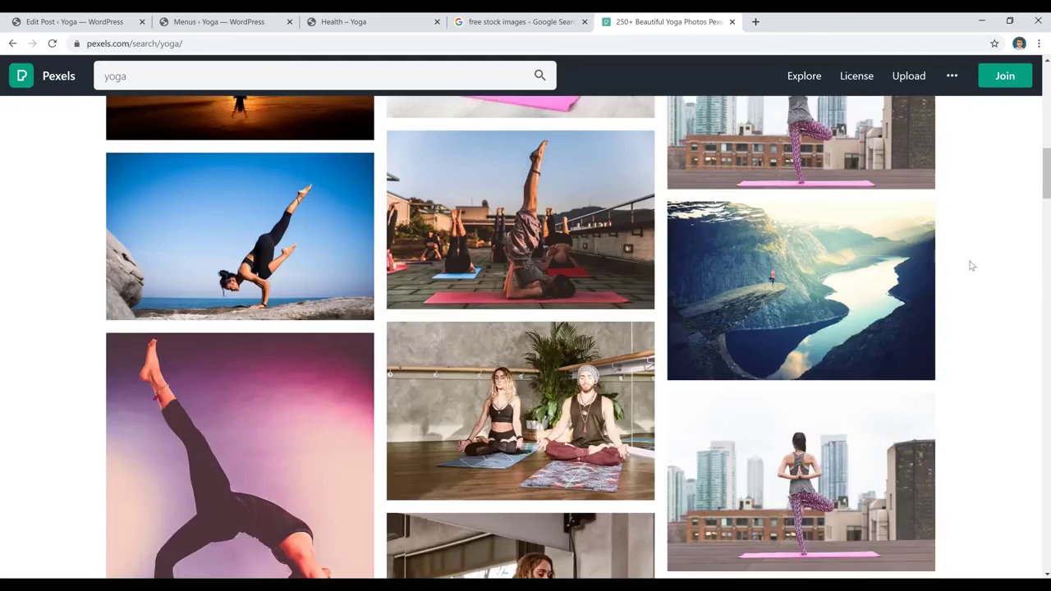
{"action": "scroll", "coordinate": [972, 265], "scroll_direction": "down", "scroll_amount": 5}
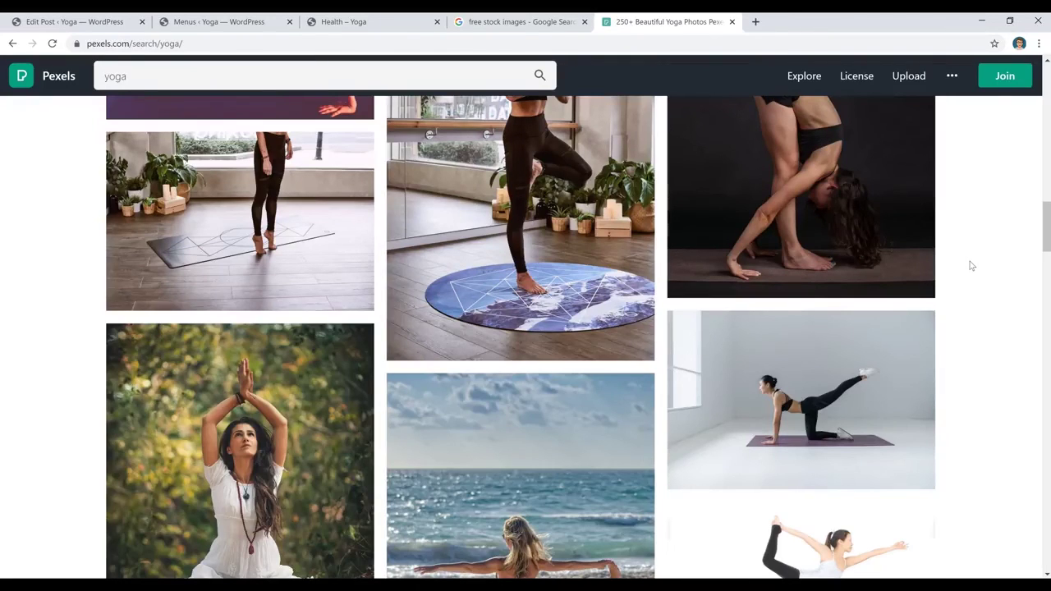
Download the photo of the woman doing a leg raise on a purple mat in the Original size (7360 x 4912)
{"action": "left_click", "coordinate": [834, 329]}
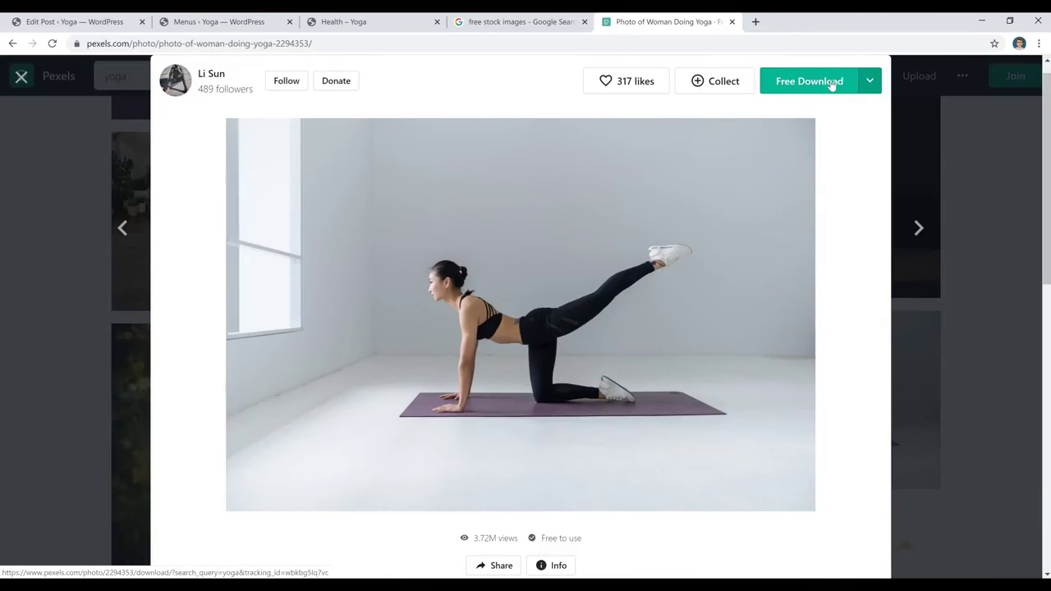
{"action": "left_click", "coordinate": [870, 81]}
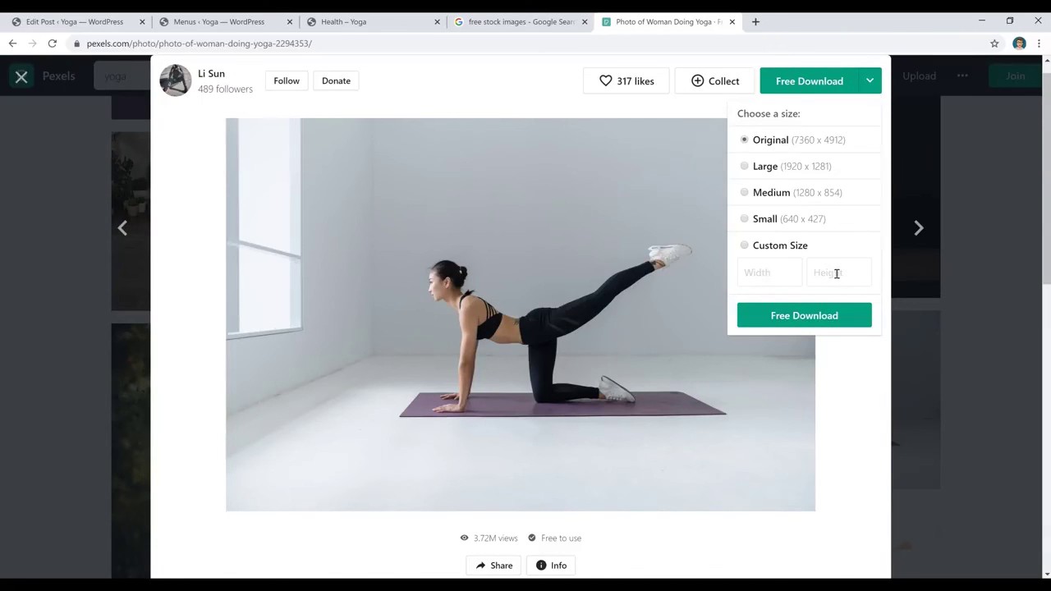
{"action": "left_click", "coordinate": [813, 320]}
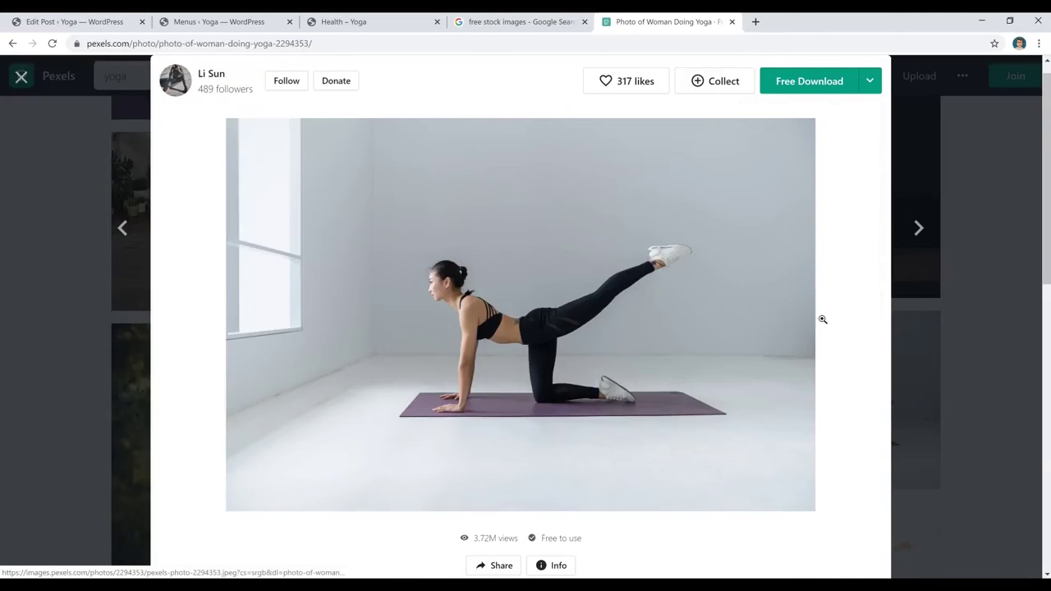
Return to the yoga site, start customizing the theme and open the logo image selection in Site Identity
{"action": "key", "text": "ctrl+3"}
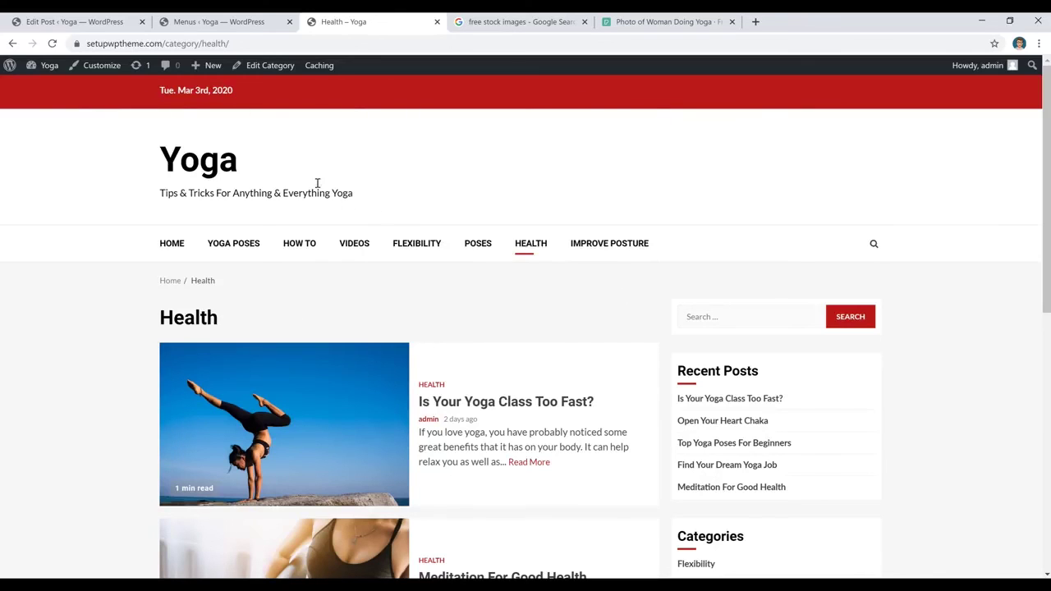
{"action": "left_click", "coordinate": [102, 71]}
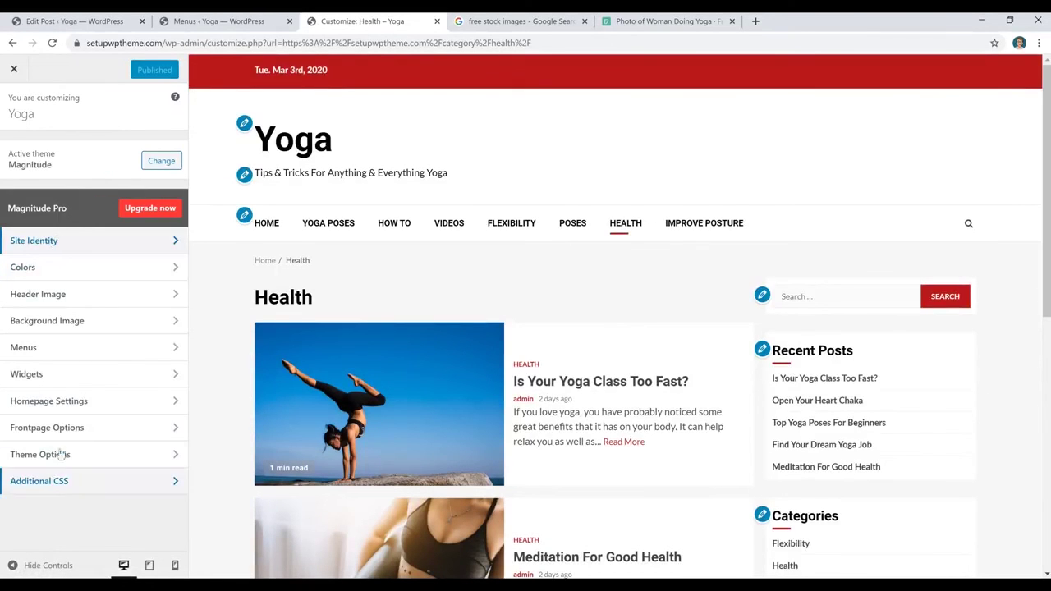
{"action": "left_click", "coordinate": [97, 246]}
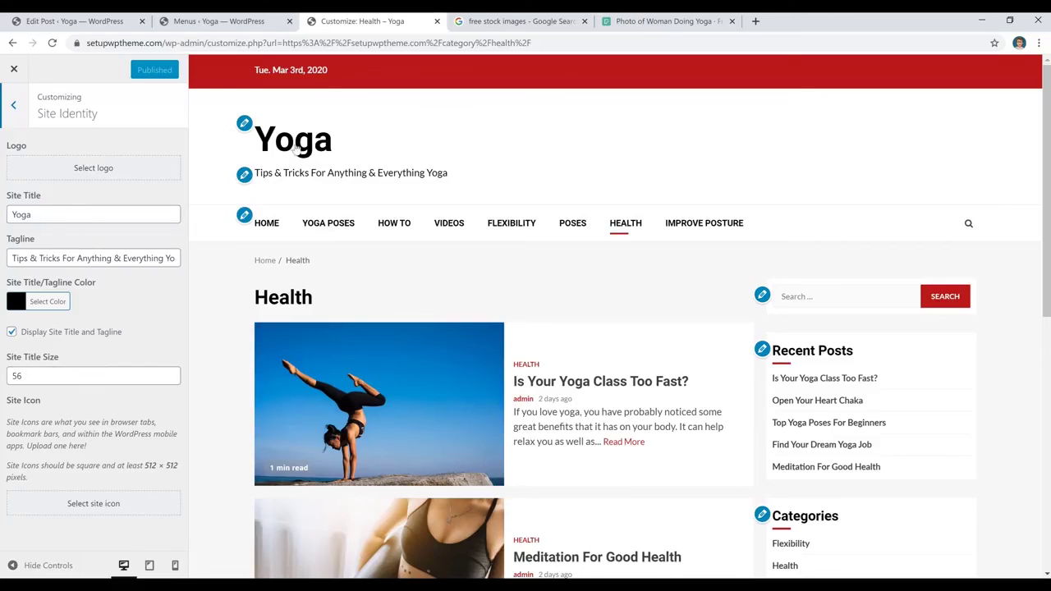
{"action": "left_click", "coordinate": [100, 175]}
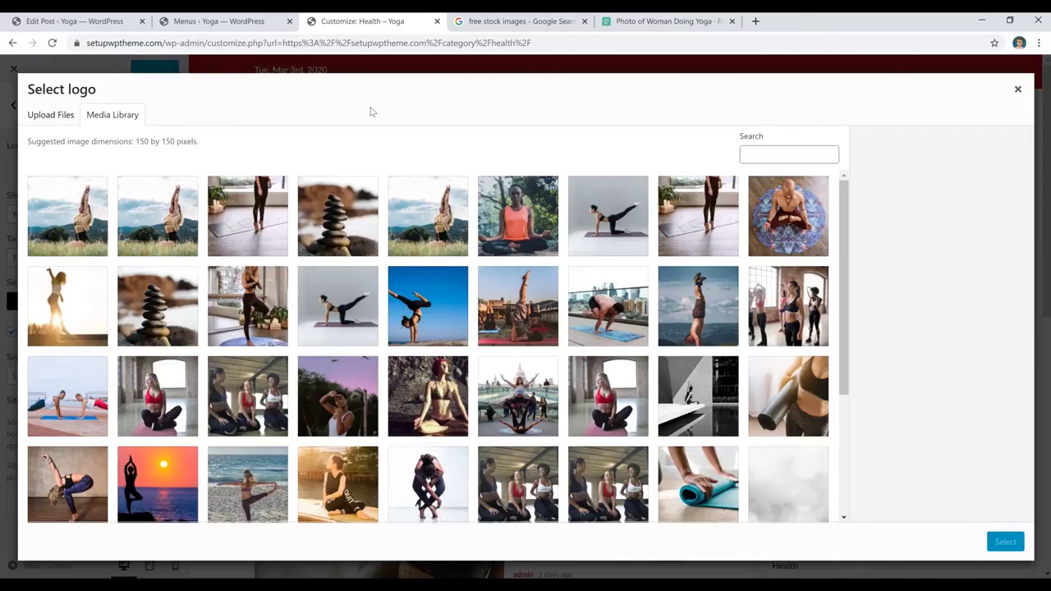
Check the custom download size options for the Pexels yoga photo and close the logo selection without choosing an image
{"action": "left_click", "coordinate": [695, 24]}
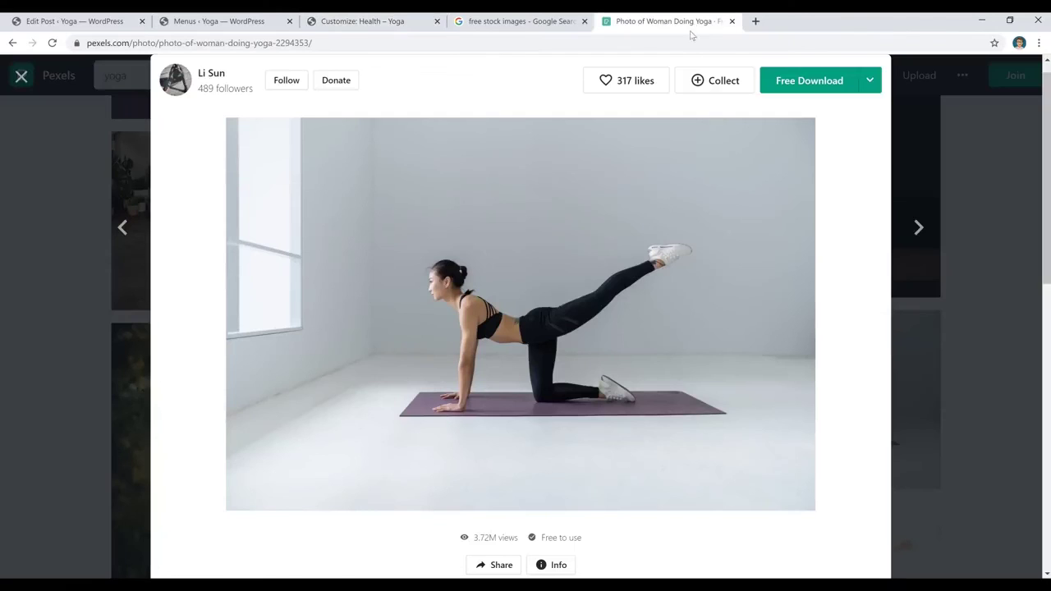
{"action": "left_click", "coordinate": [869, 80]}
{"action": "left_click", "coordinate": [745, 245]}
{"action": "left_click", "coordinate": [764, 271]}
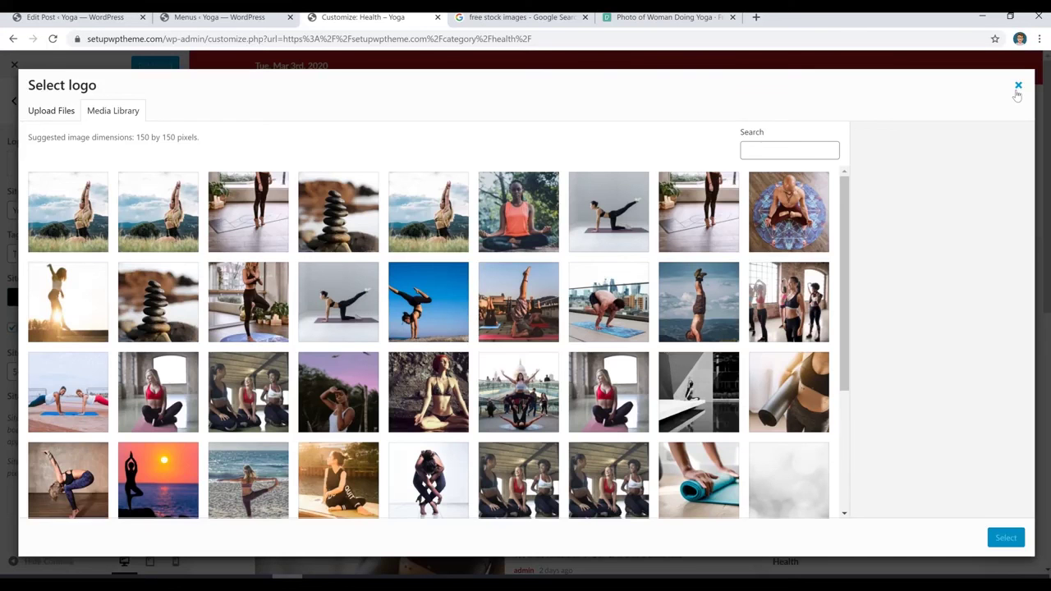
{"action": "left_click", "coordinate": [1017, 86]}
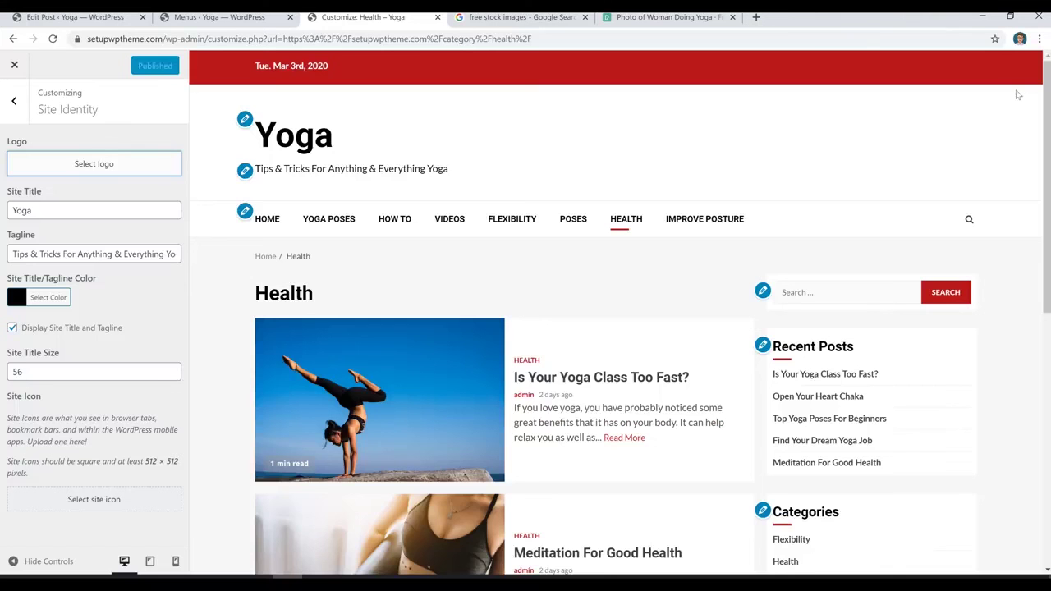
Preview green (#81d742) as the site title and tagline color and set it back to black
{"action": "left_click", "coordinate": [95, 212]}
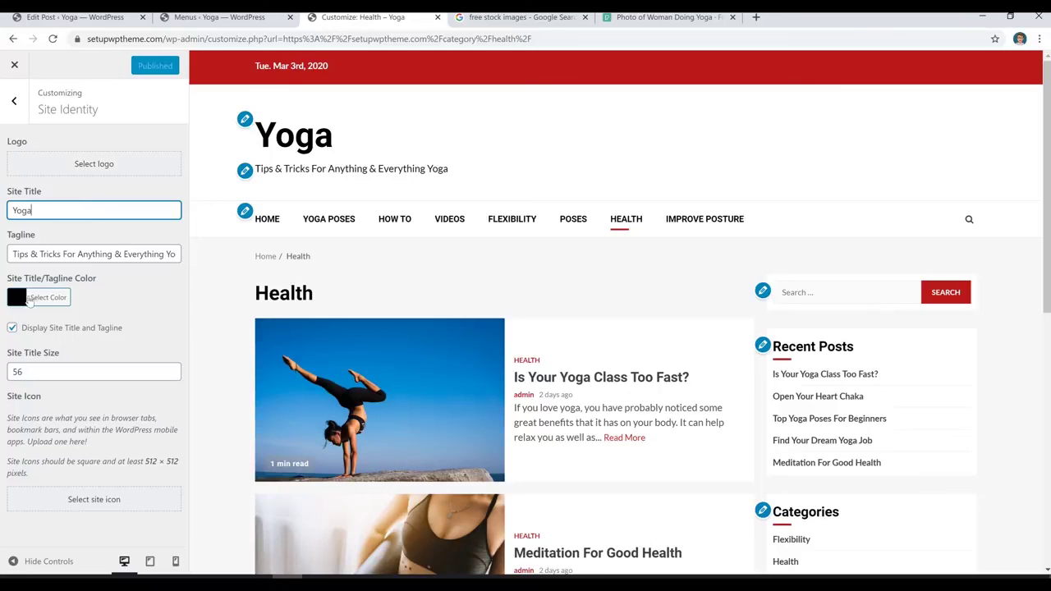
{"action": "left_click", "coordinate": [22, 304]}
{"action": "left_click", "coordinate": [106, 360]}
{"action": "mouse_move", "coordinate": [106, 359]}
{"action": "left_mouse_down"}
{"action": "mouse_move", "coordinate": [110, 399]}
{"action": "mouse_move", "coordinate": [99, 378]}
{"action": "mouse_move", "coordinate": [113, 373]}
{"action": "left_mouse_up"}
{"action": "left_click", "coordinate": [89, 443]}
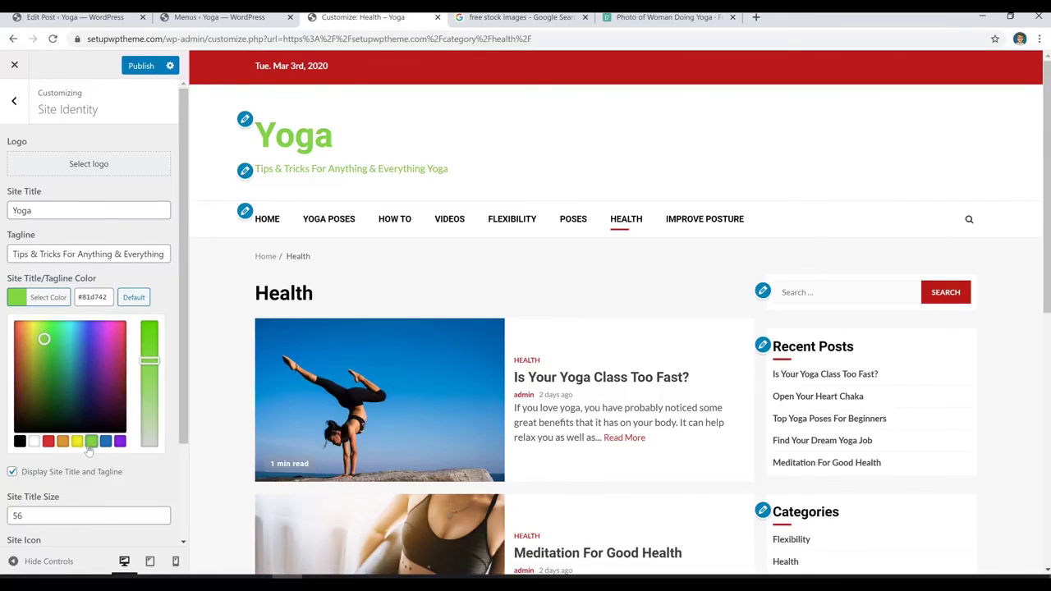
{"action": "left_click", "coordinate": [20, 442]}
{"action": "left_click", "coordinate": [13, 102]}
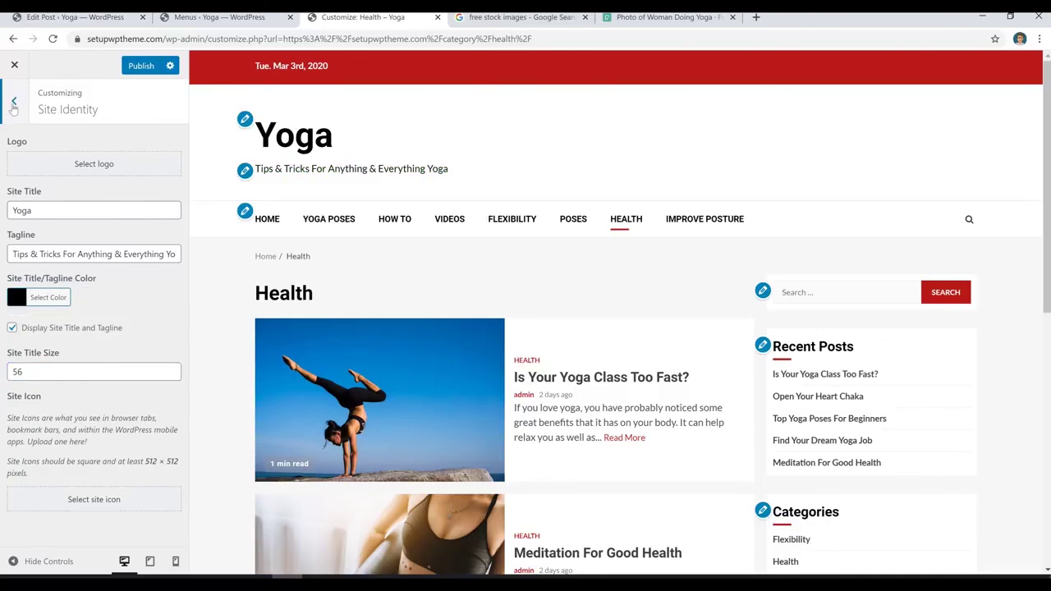
Set the site's background color to light gray (#f9f9f9) and publish the change
{"action": "left_click", "coordinate": [72, 275]}
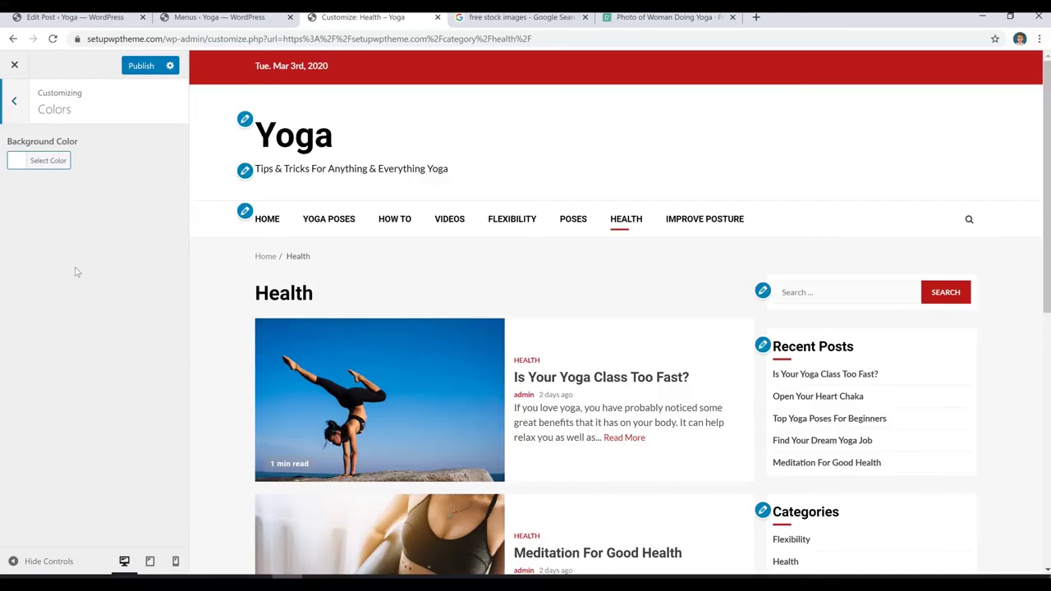
{"action": "left_click", "coordinate": [19, 167]}
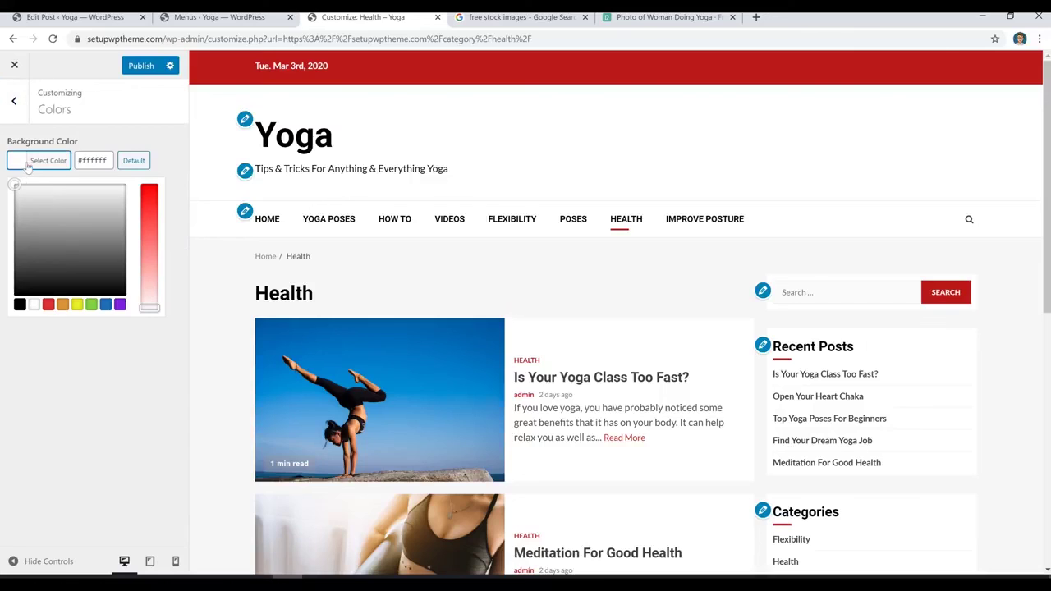
{"action": "left_click", "coordinate": [30, 196]}
{"action": "left_click_drag", "start_coordinate": [29, 193], "coordinate": [24, 188]}
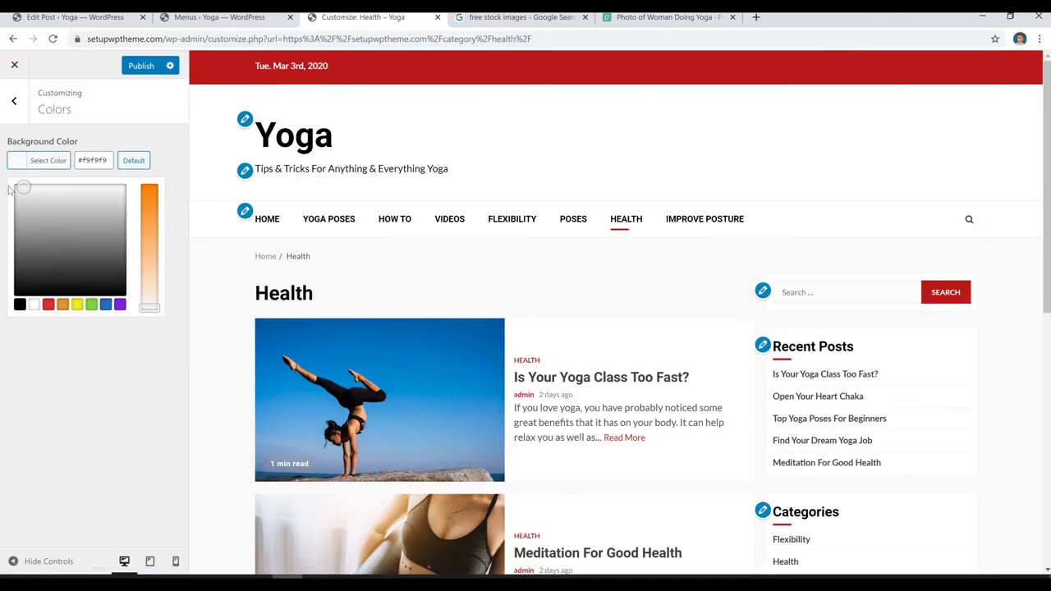
{"action": "left_click", "coordinate": [142, 67]}
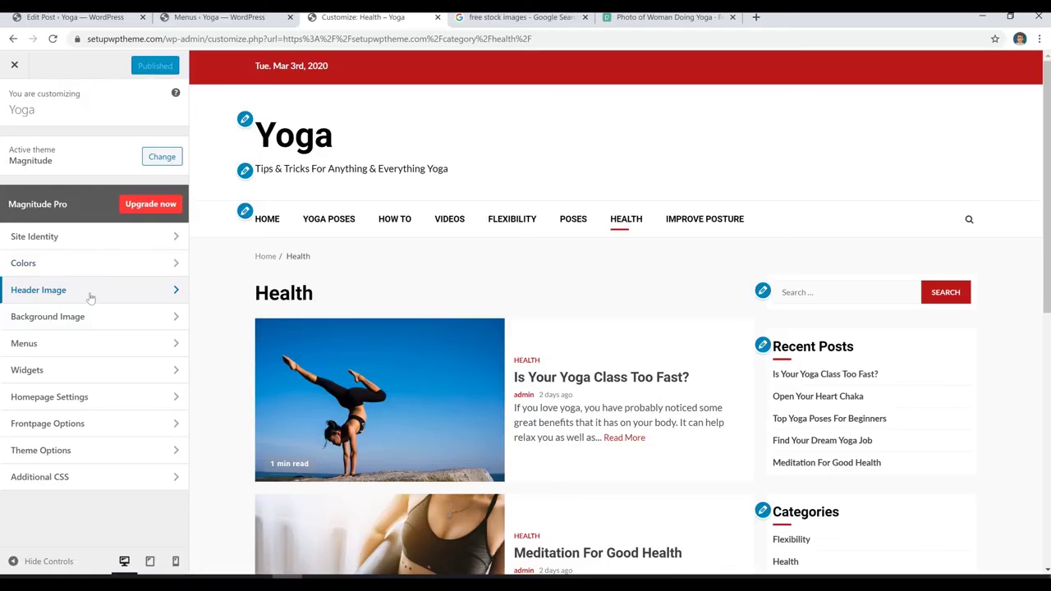
Check the recommended size in the Header Image settings and the download options of the Pexels photo
{"action": "left_click", "coordinate": [90, 295]}
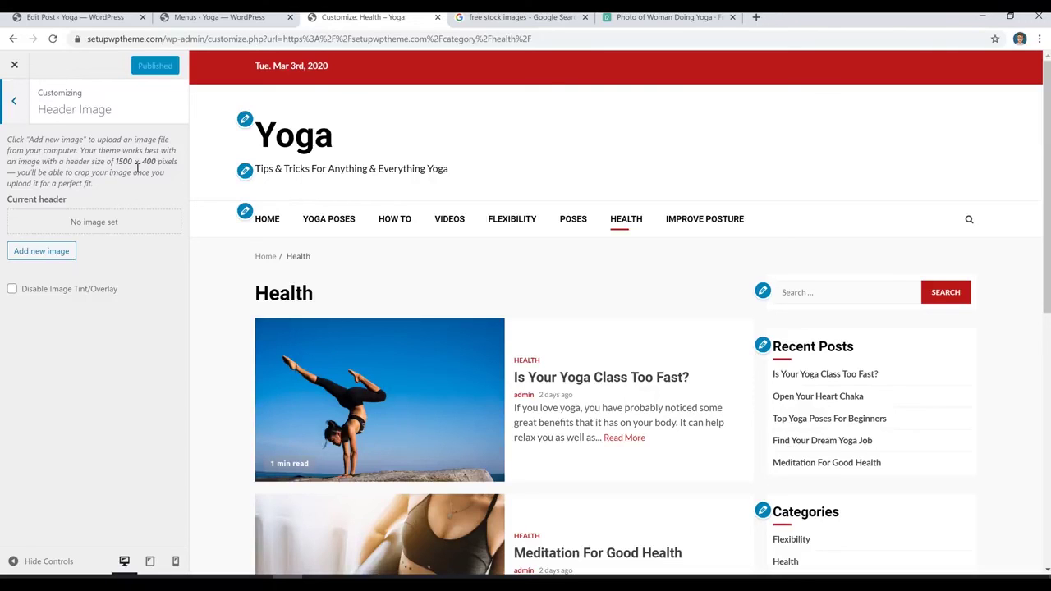
{"action": "left_click", "coordinate": [679, 20]}
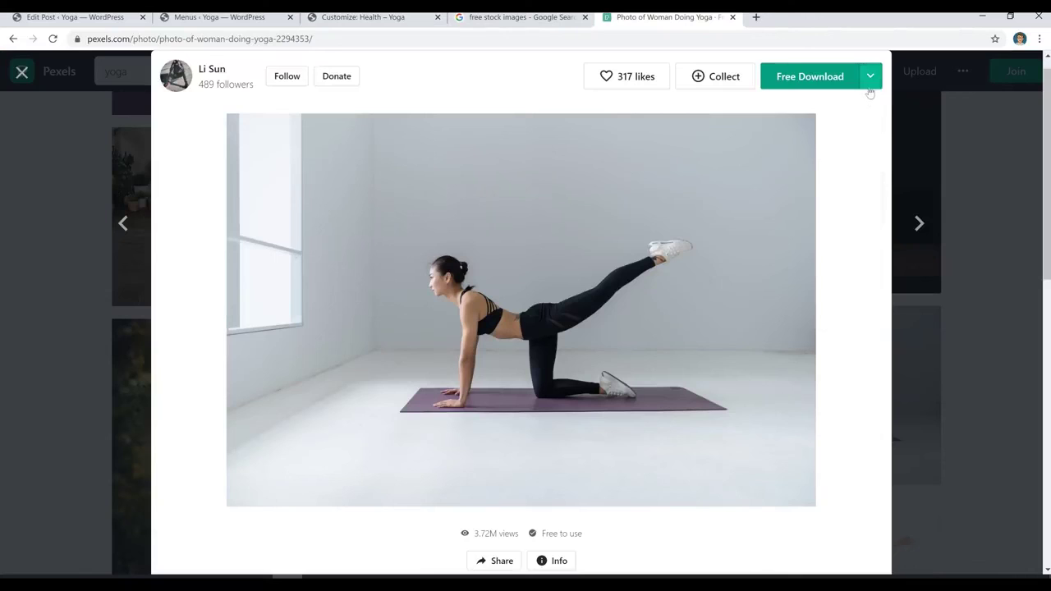
{"action": "mouse_move", "coordinate": [870, 79]}
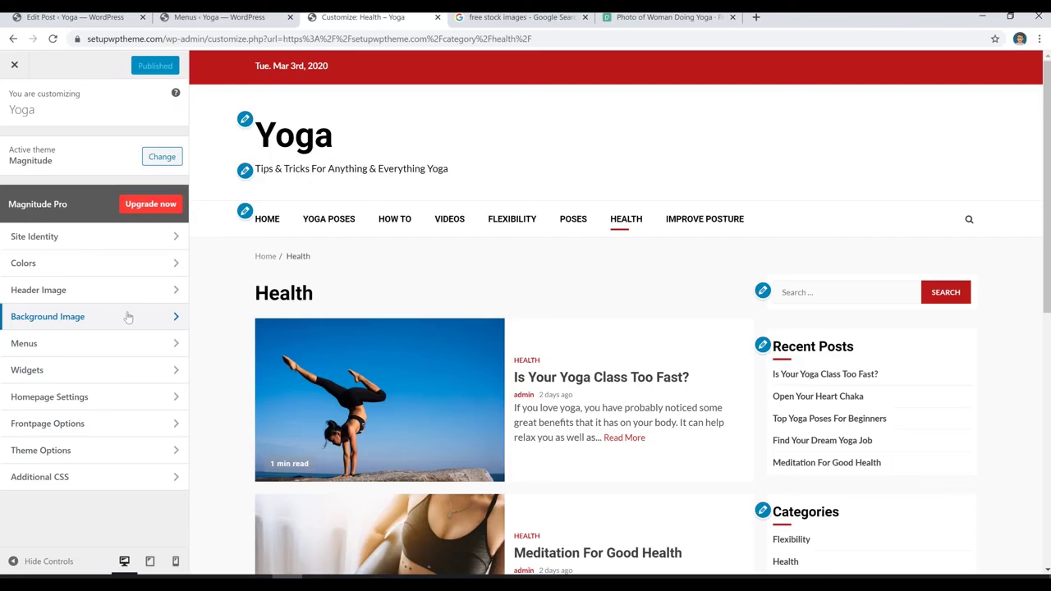
Look over the Background Image settings and the Header Options within the theme options
{"action": "left_click", "coordinate": [123, 316]}
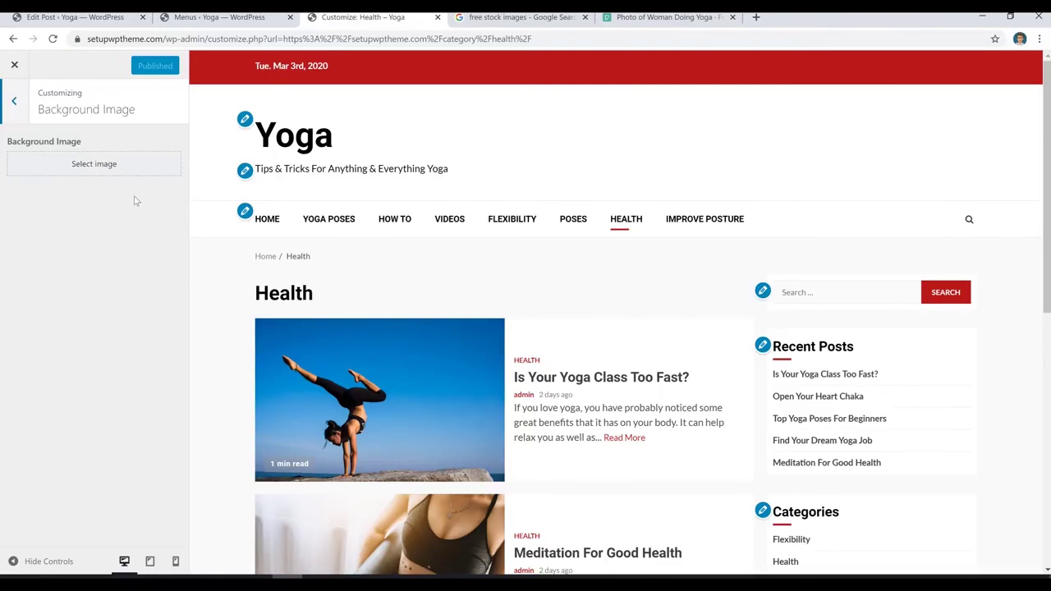
{"action": "left_click", "coordinate": [13, 101]}
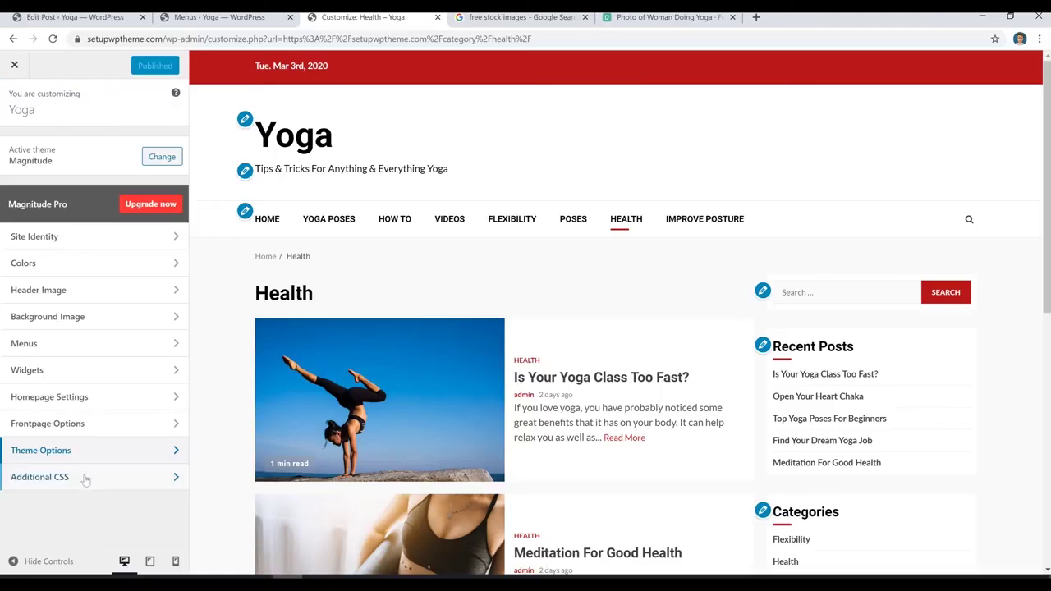
{"action": "left_click", "coordinate": [134, 451]}
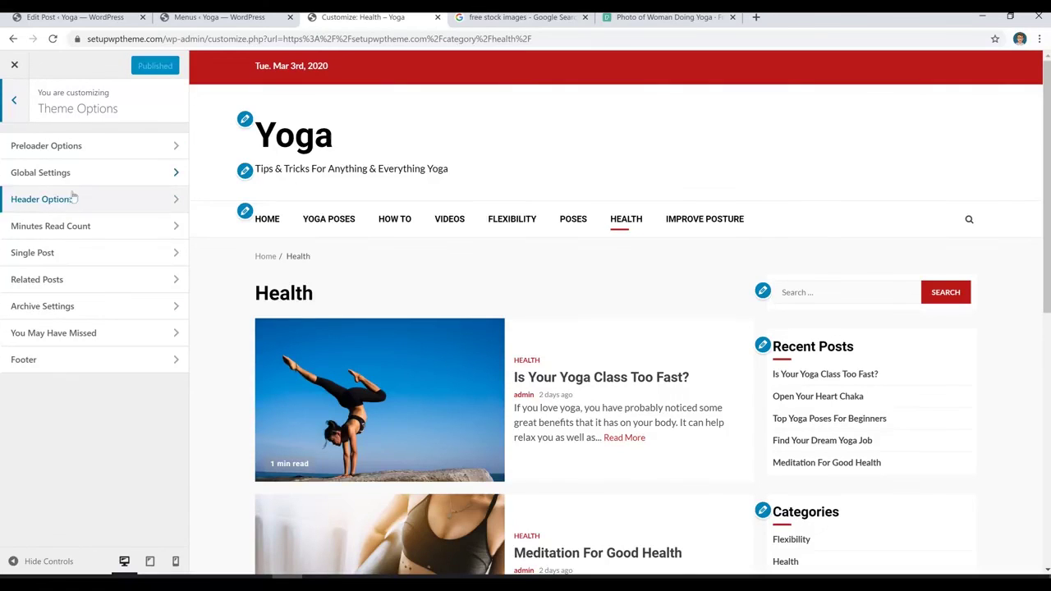
{"action": "left_click", "coordinate": [101, 201]}
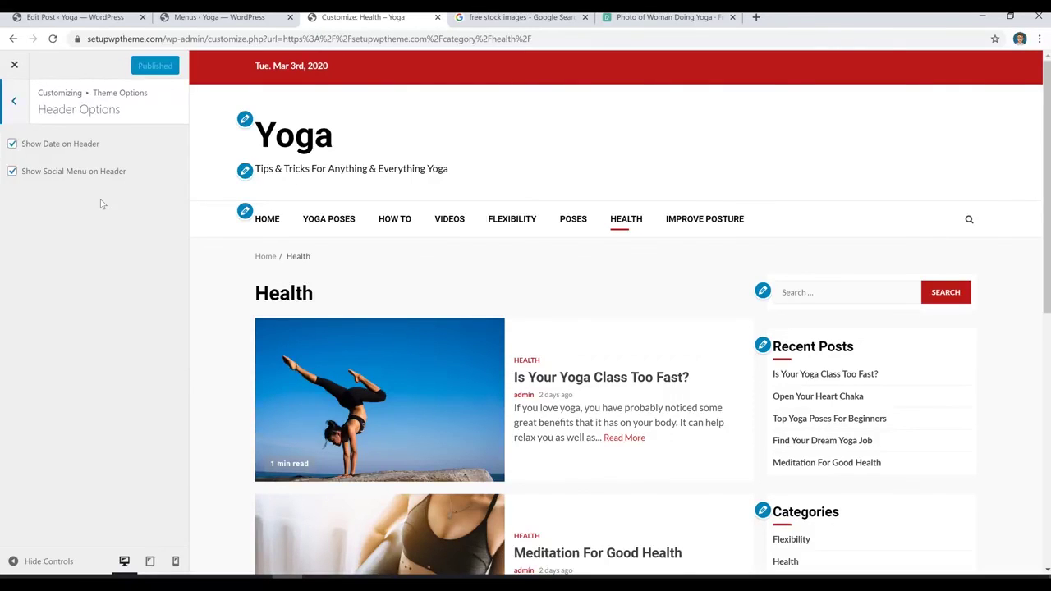
{"action": "left_click", "coordinate": [43, 148]}
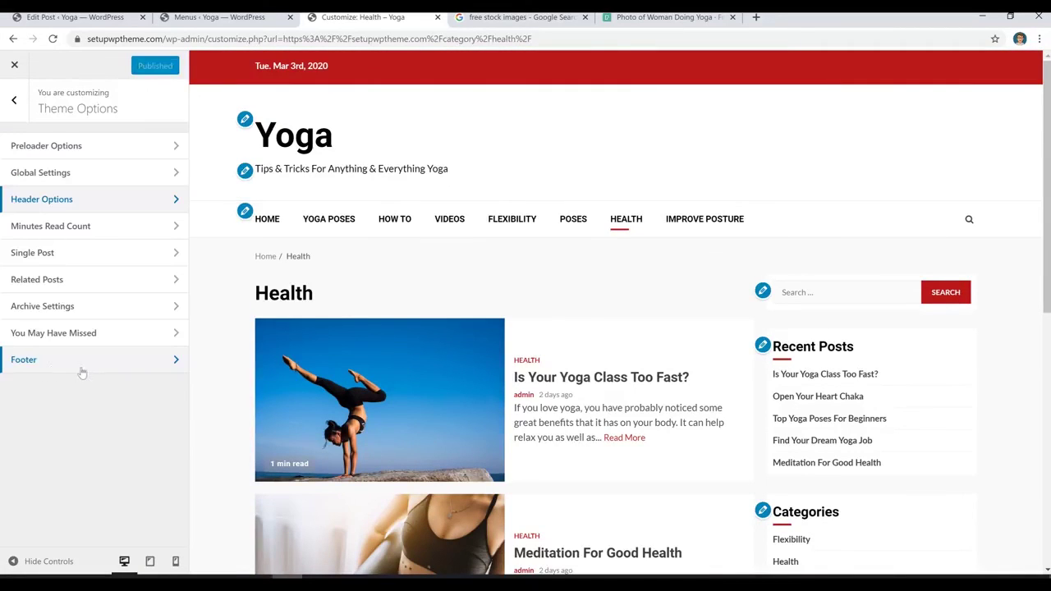
Review the theme's Footer settings and compare the copyright text with the footer in the page preview
{"action": "left_click", "coordinate": [86, 369]}
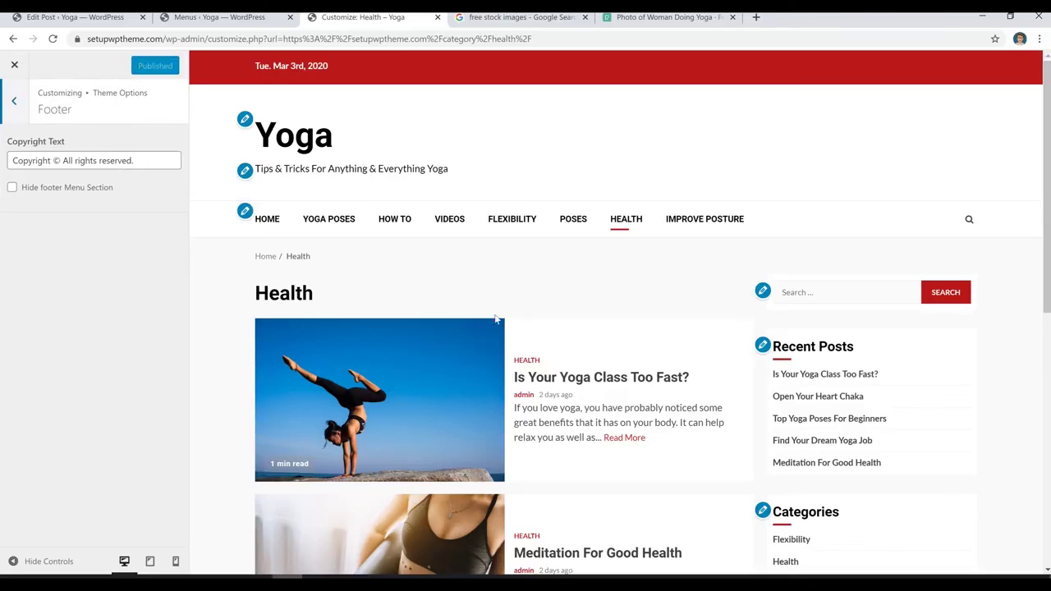
{"action": "scroll", "coordinate": [616, 312], "scroll_direction": "down", "scroll_amount": 6}
{"action": "scroll", "coordinate": [617, 310], "scroll_direction": "down", "scroll_amount": 1}
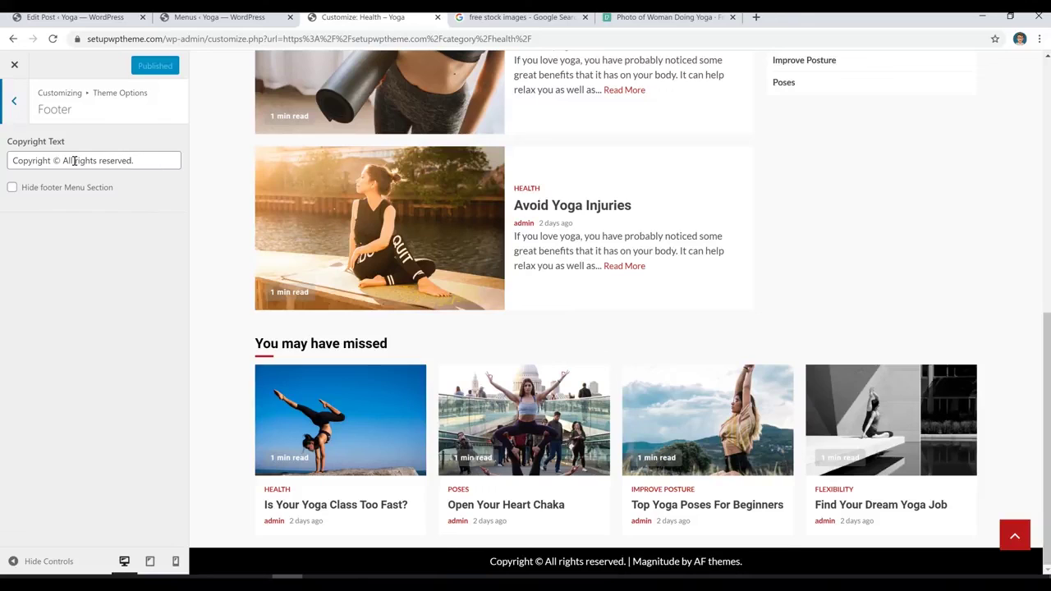
{"action": "left_click", "coordinate": [12, 101]}
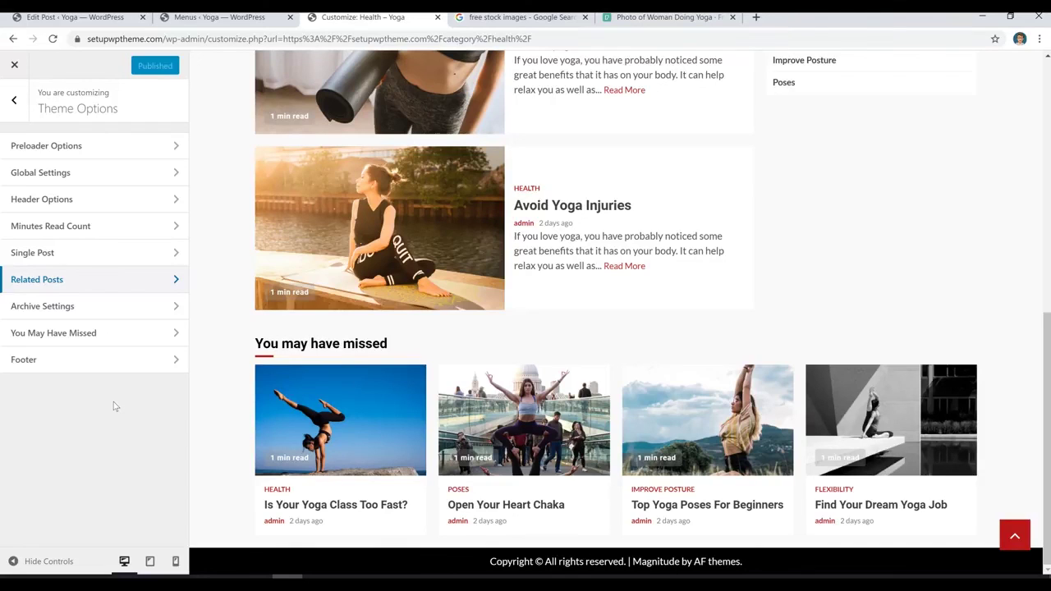
Leave the theme customizer and look through the live homepage's featured posts, post list and sidebar
{"action": "left_click", "coordinate": [16, 66]}
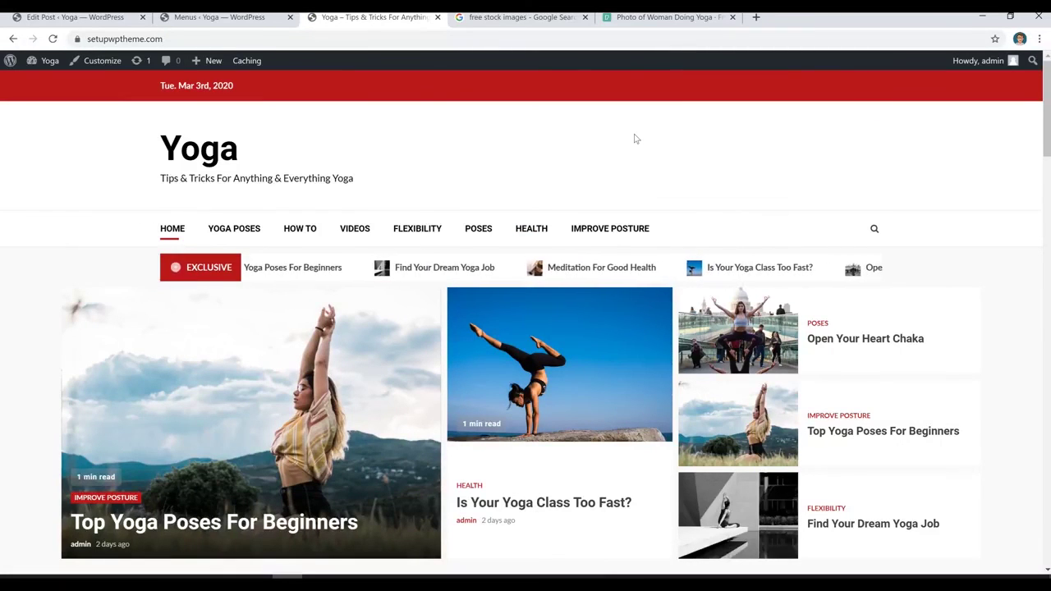
{"action": "scroll", "coordinate": [924, 345], "scroll_direction": "down", "scroll_amount": 8}
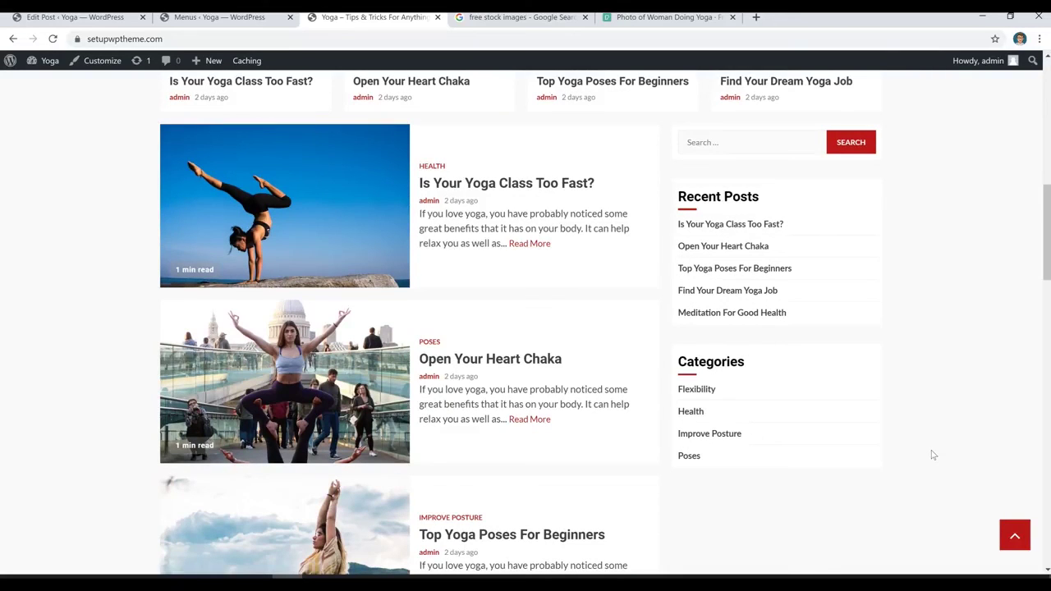
{"action": "scroll", "coordinate": [944, 446], "scroll_direction": "up", "scroll_amount": 10}
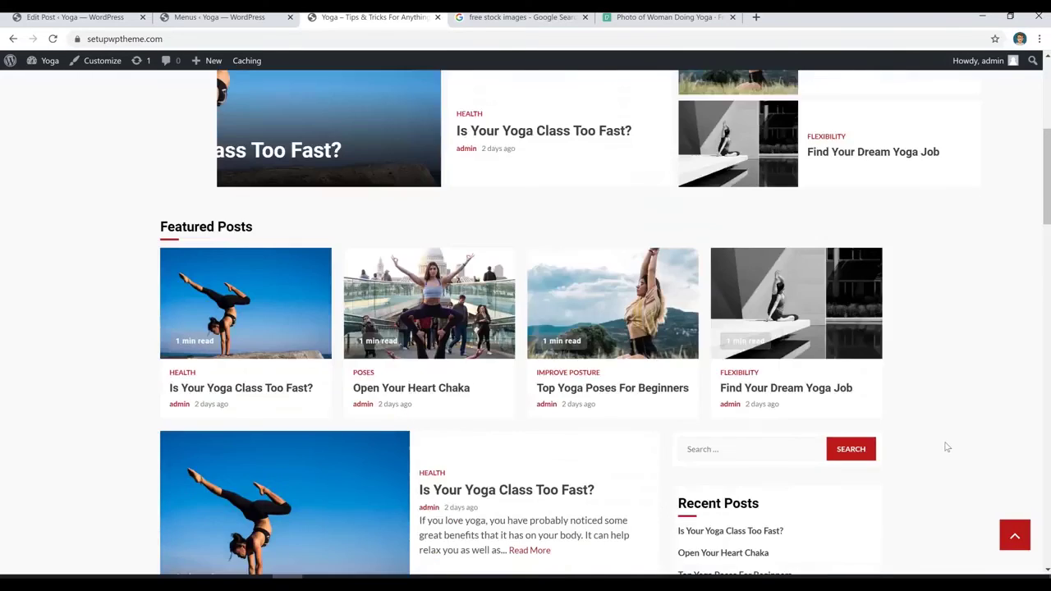